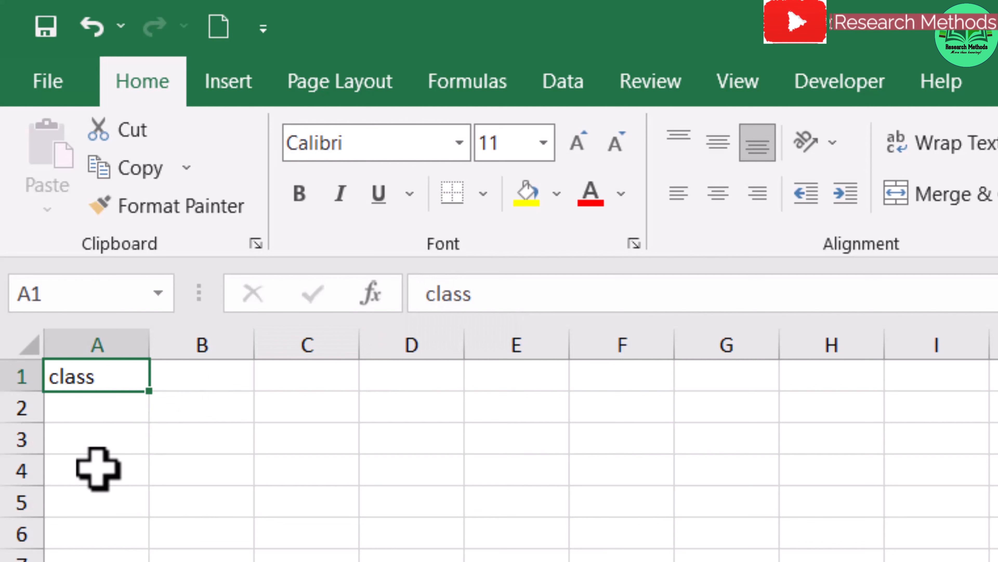
Check the content of cell A1 in the formula bar and compare it with the empty cells below.
left_click(96, 469)
left_click(96, 377)
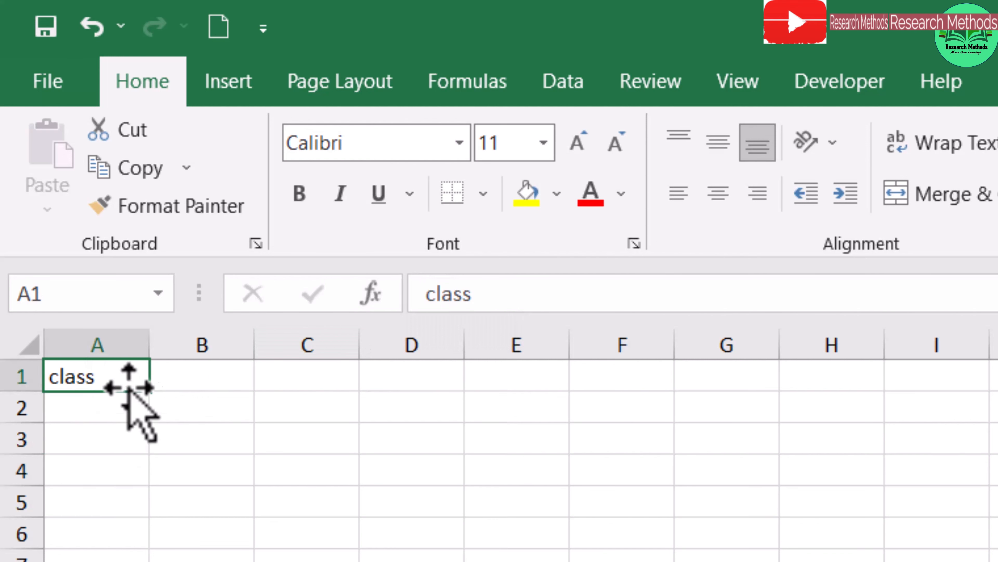
left_click(472, 293)
left_click(111, 419)
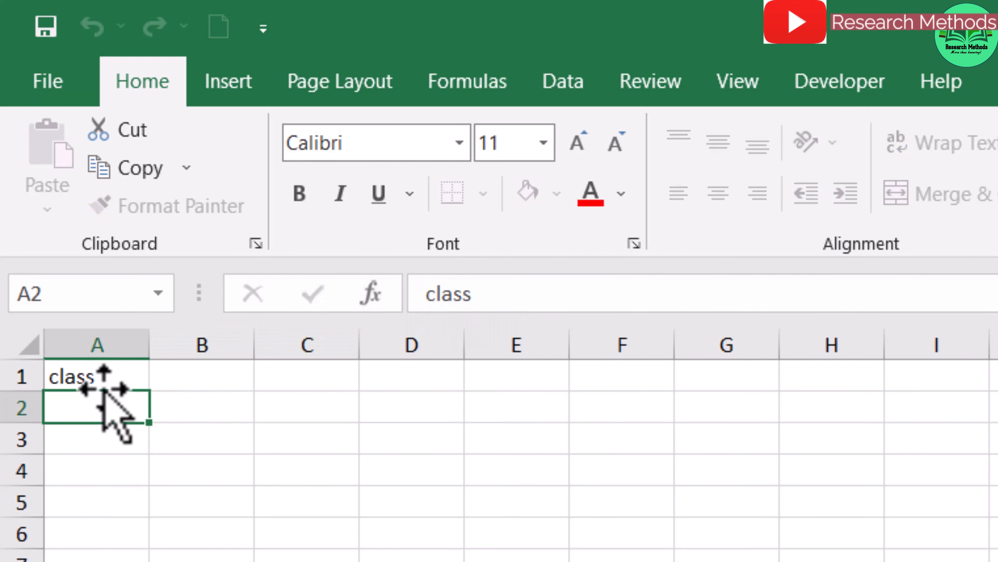
Append a long filler string of 2s, "q", a run of r's and a final "s" to the text in cell A1.
left_click(138, 379)
left_click_drag(501, 299, 408, 292)
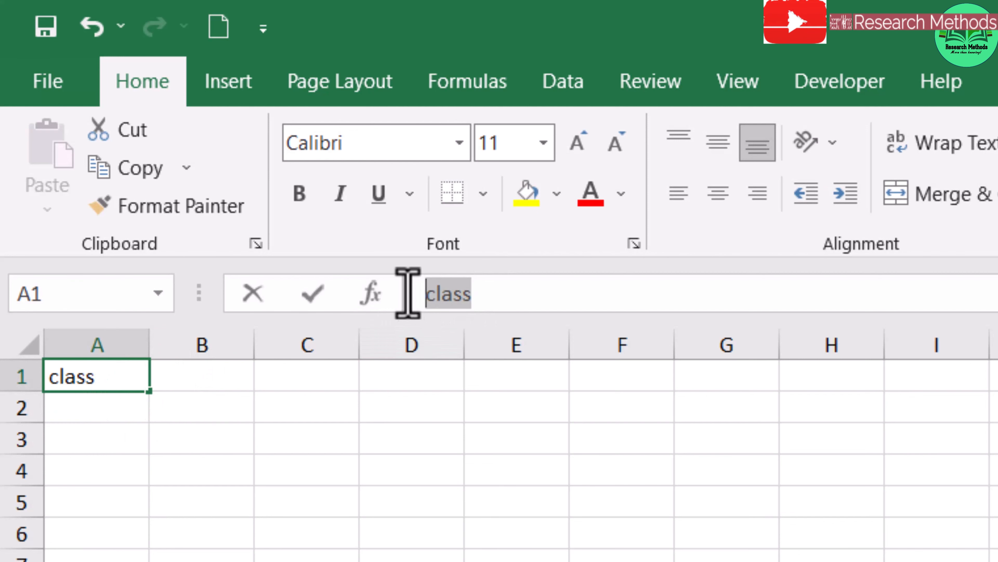
left_click(498, 293)
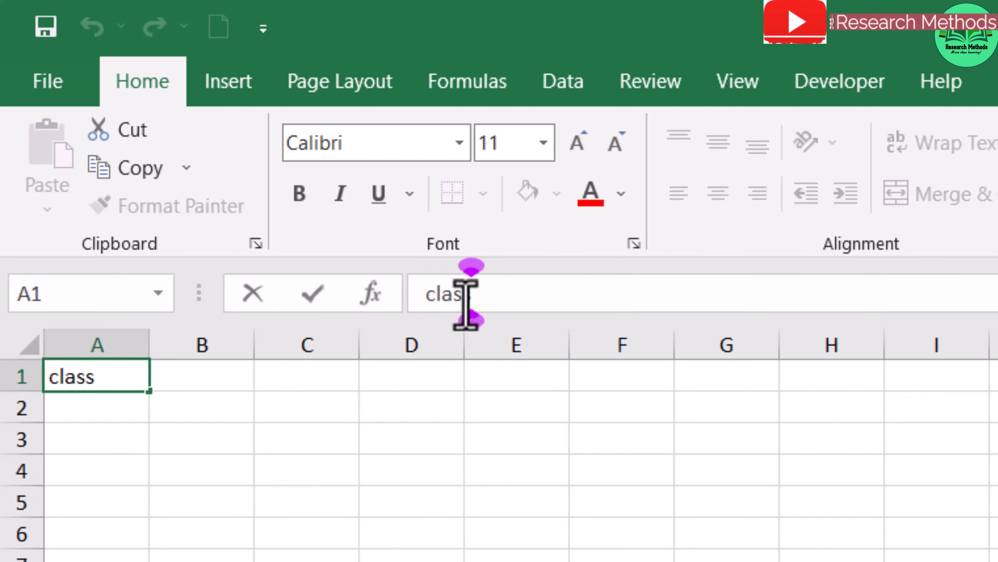
type("222222222222222q")
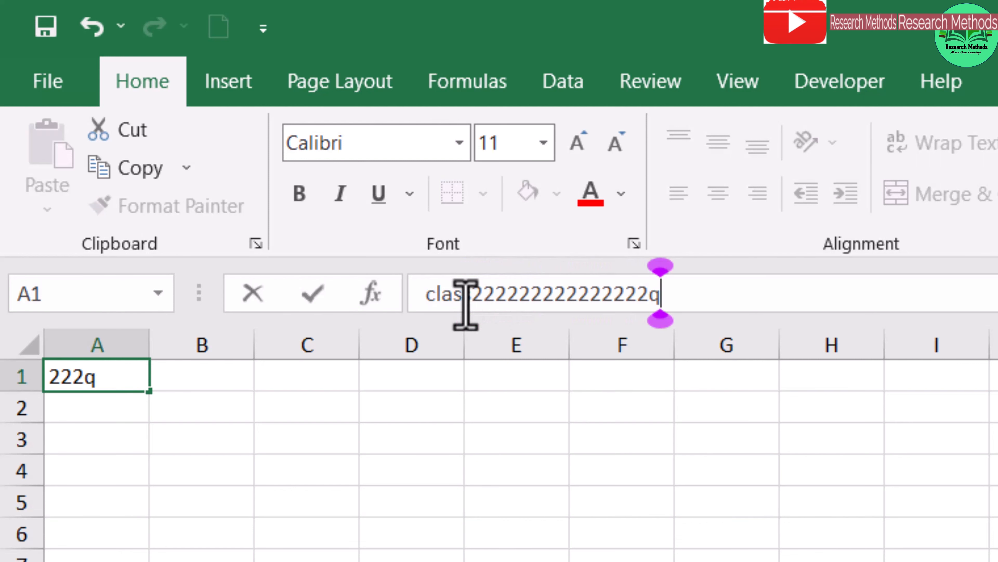
type("rrrrrrrrrrrrrrrrrrrrrrrrrrrrrrrrrrrrs")
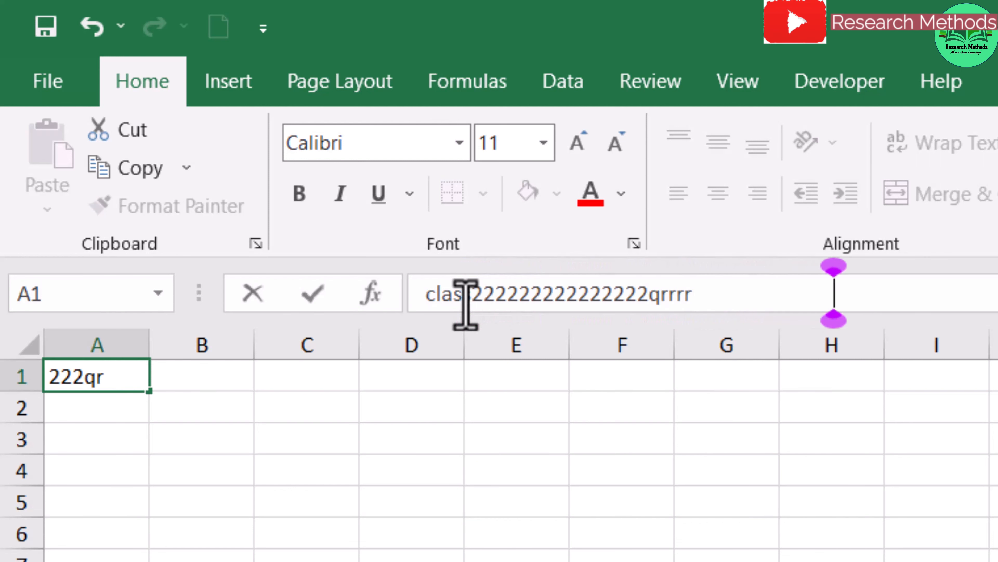
left_click(71, 376)
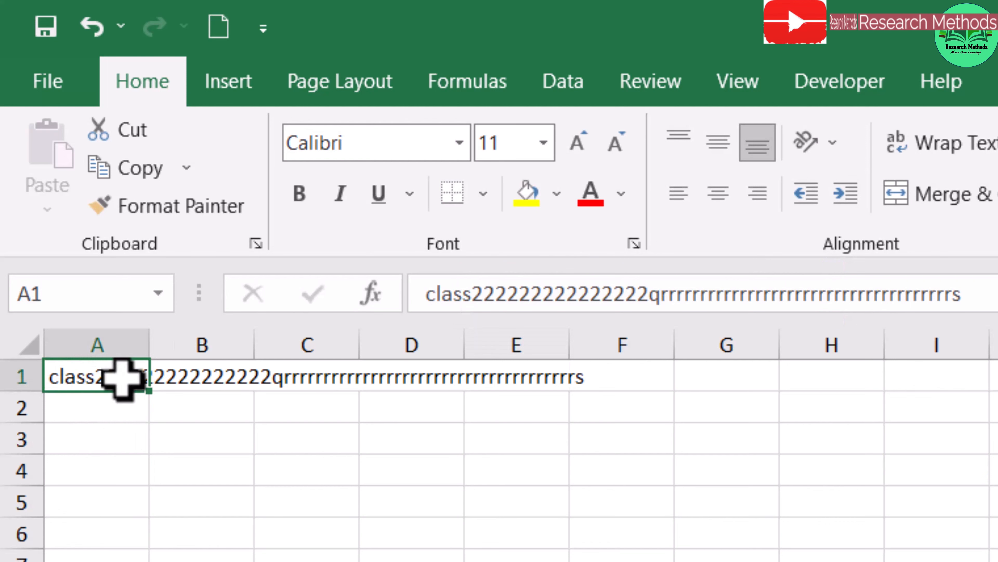
Remove the filler characters after "class" in cell A1 and commit the shortened text.
left_click_drag(971, 293, 523, 299)
left_click_drag(524, 301, 465, 310)
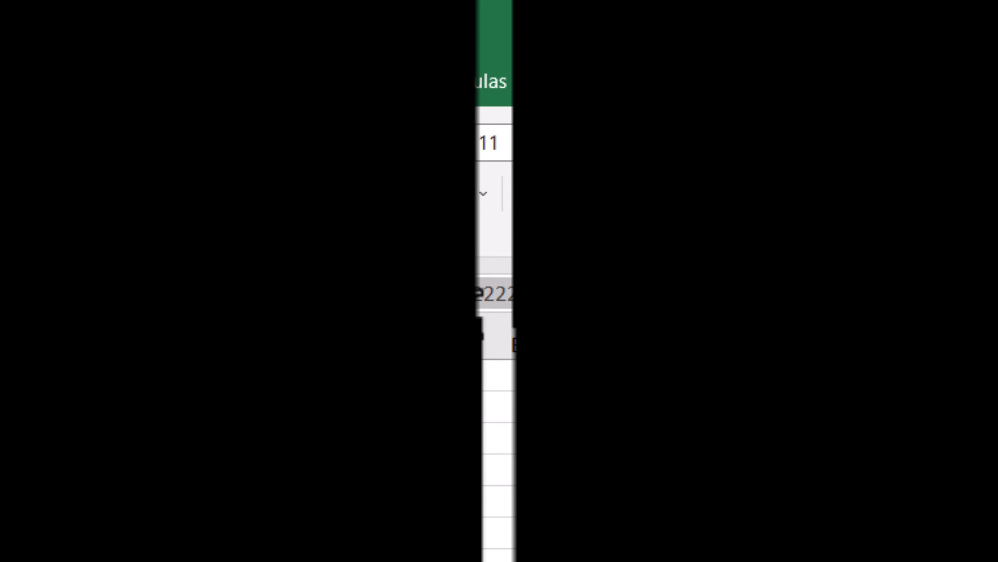
key("BackSpace")
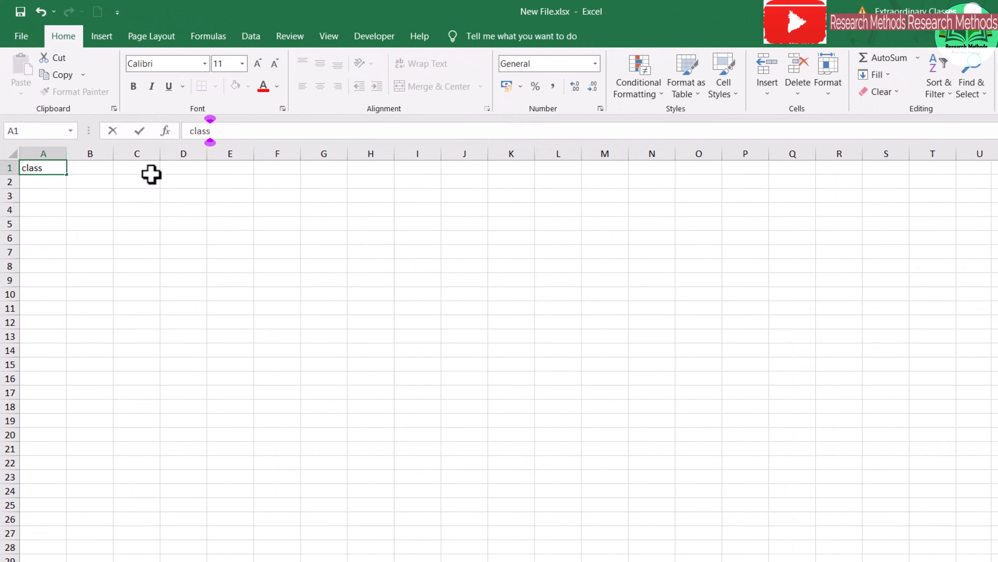
left_click(157, 250)
Move the "class" entry from cell A1 to cell E7 by cutting and pasting it.
left_click(33, 170)
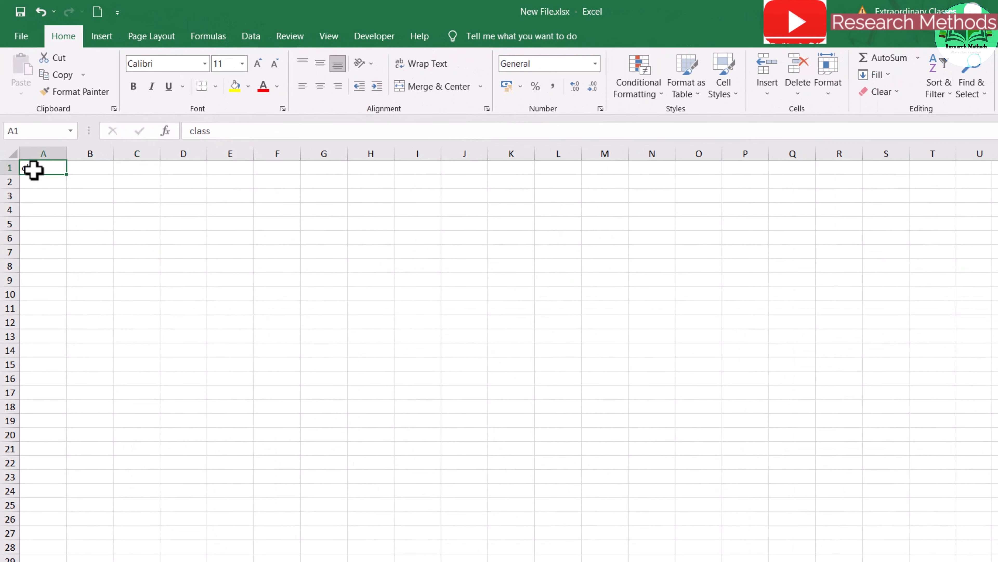
left_click(60, 58)
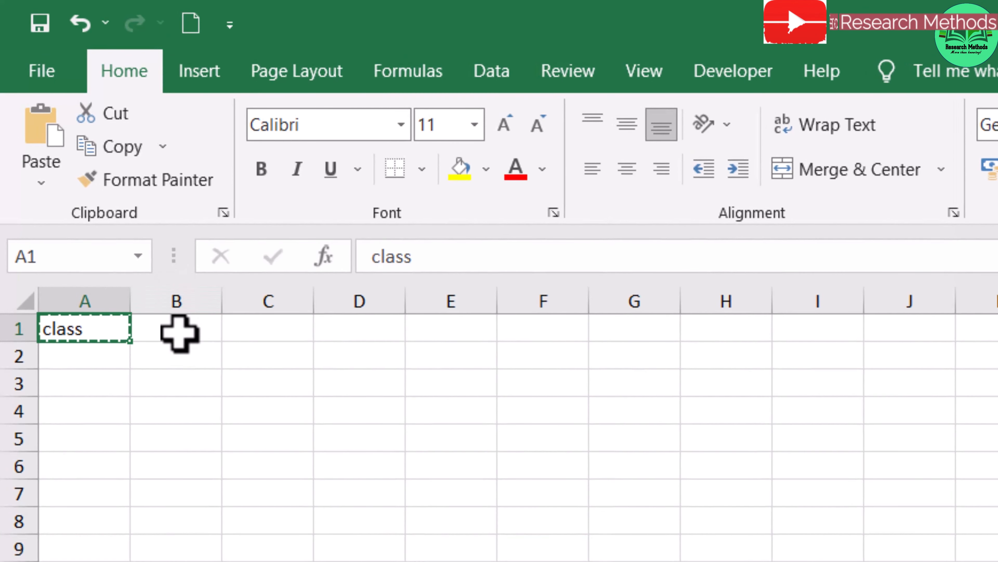
left_click(444, 495)
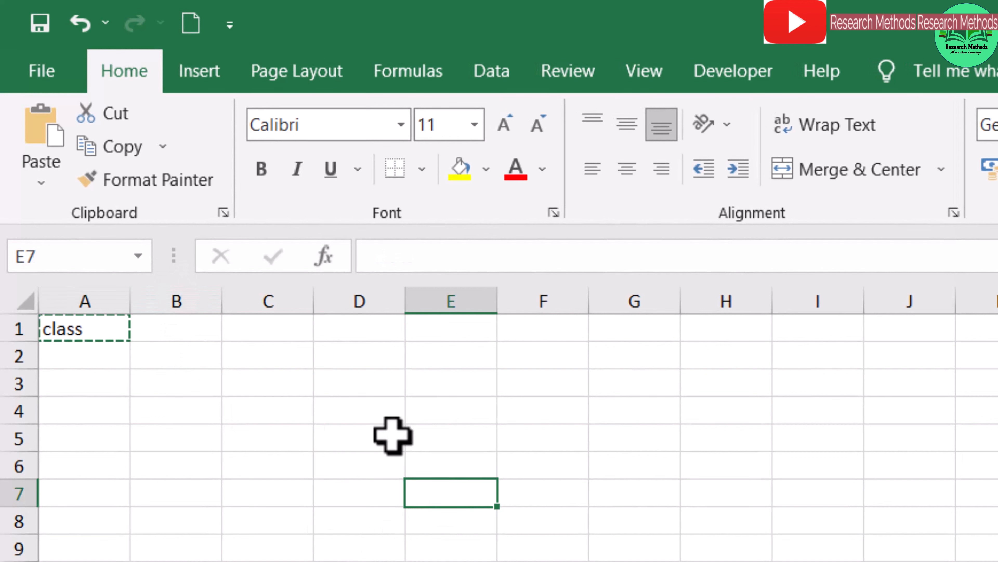
left_click(43, 140)
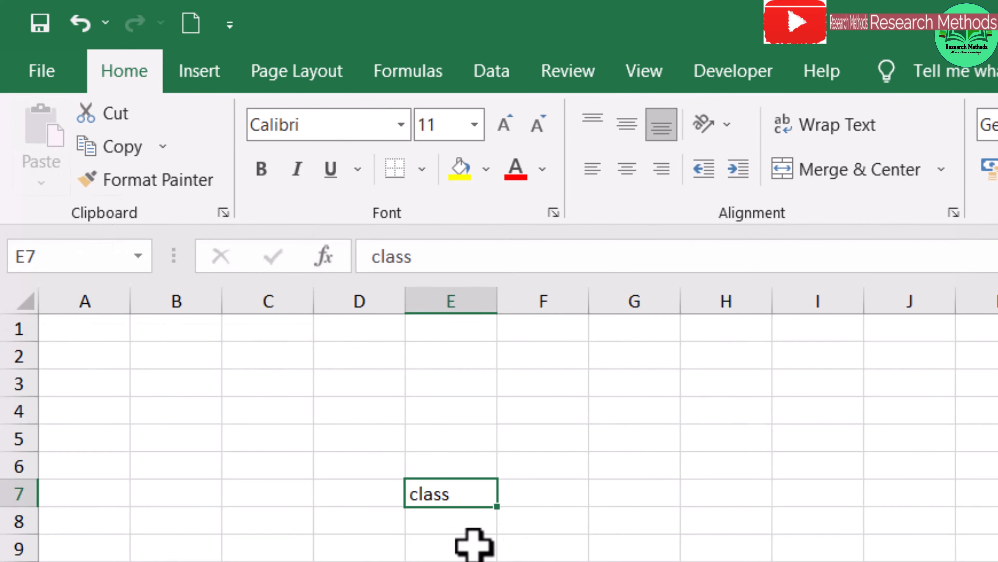
Copy the "class" entry in E7 and paste it into cells F7, E10, G9 and F10.
left_click(123, 142)
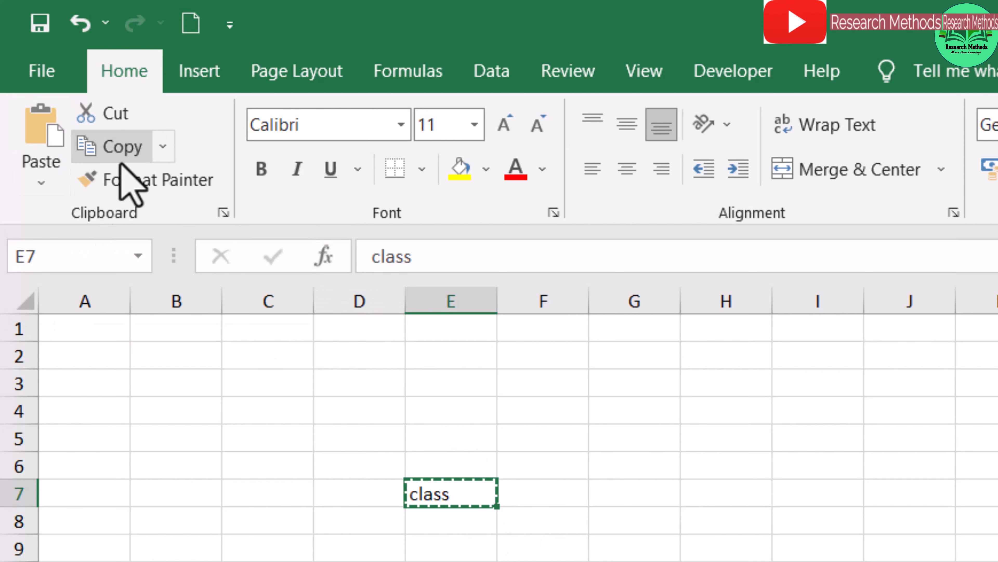
left_click(549, 497)
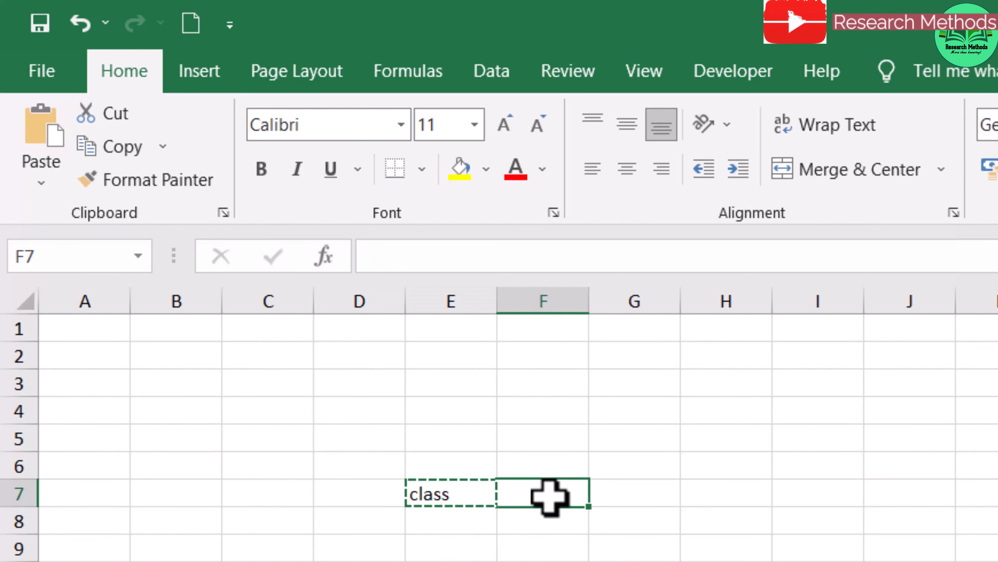
left_click(44, 153)
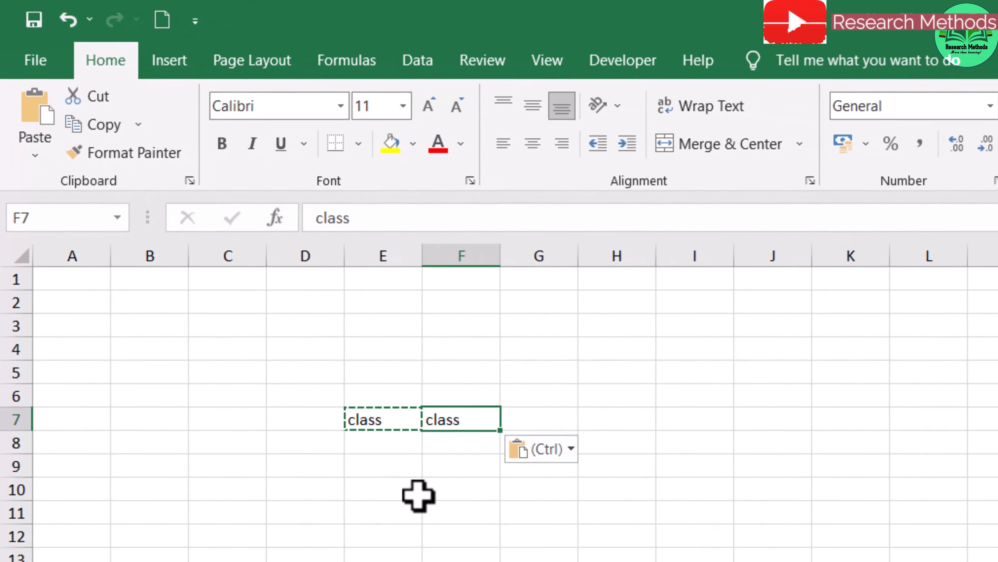
left_click(418, 496)
left_click(39, 114)
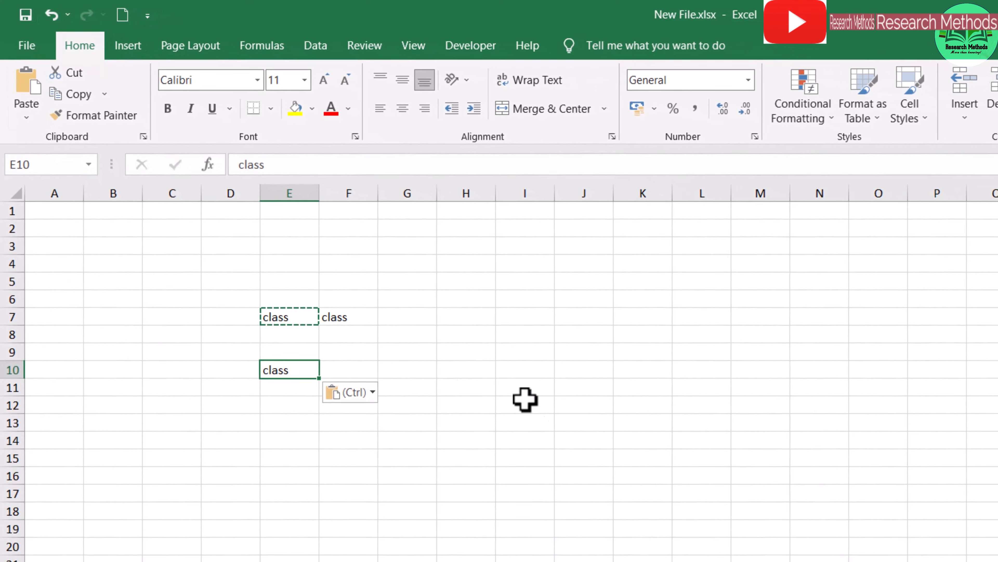
left_click(424, 351)
left_click(27, 84)
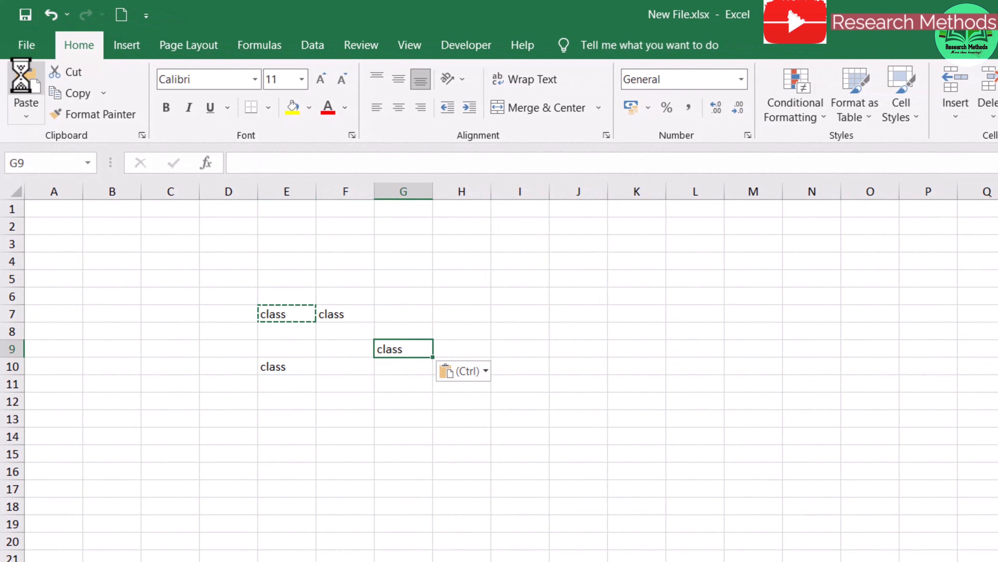
left_click(562, 319)
left_click(324, 365)
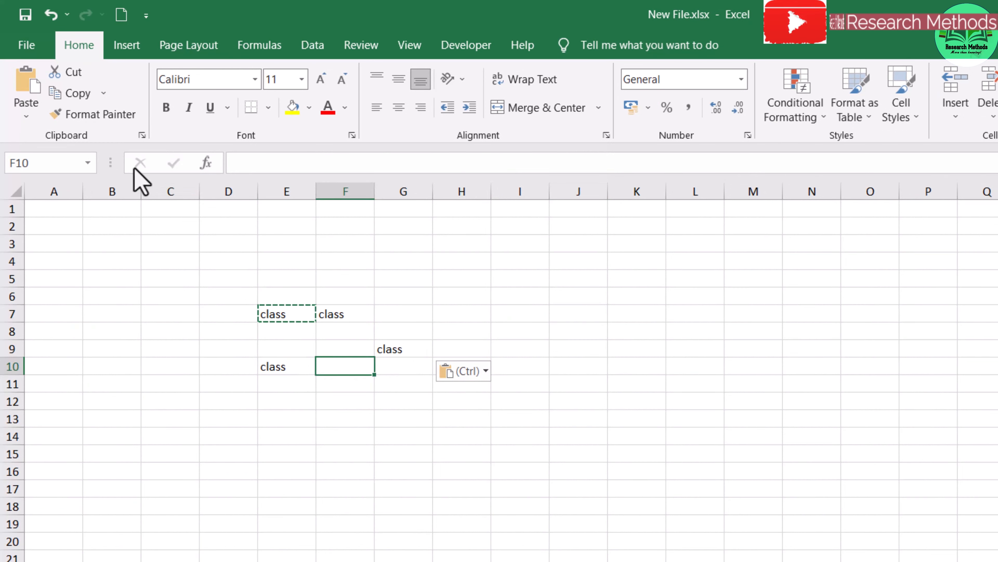
left_click(26, 83)
Clear all the "class" entries by deleting the contents of the range B4:L15.
left_click(580, 350)
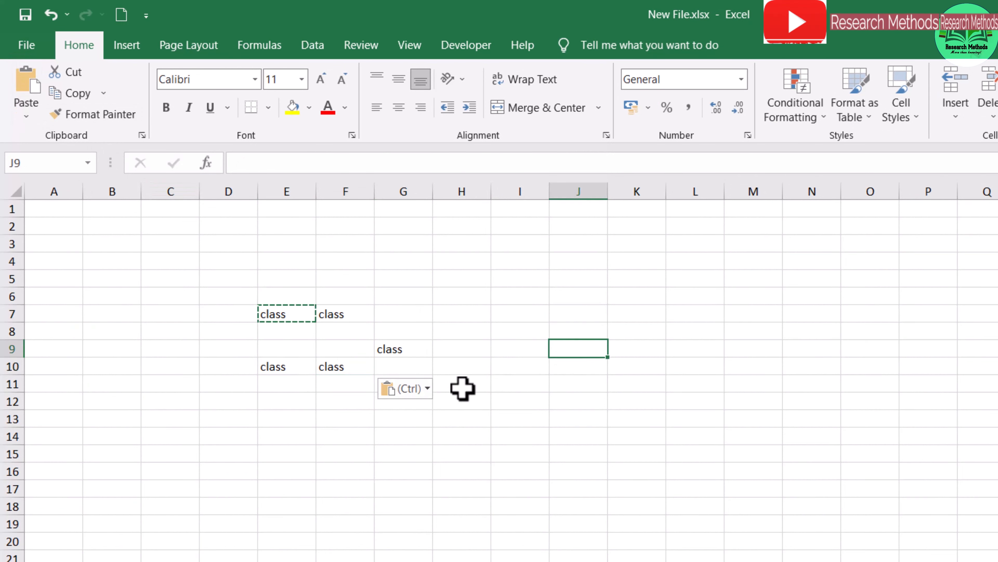
left_click_drag(676, 452, 114, 260)
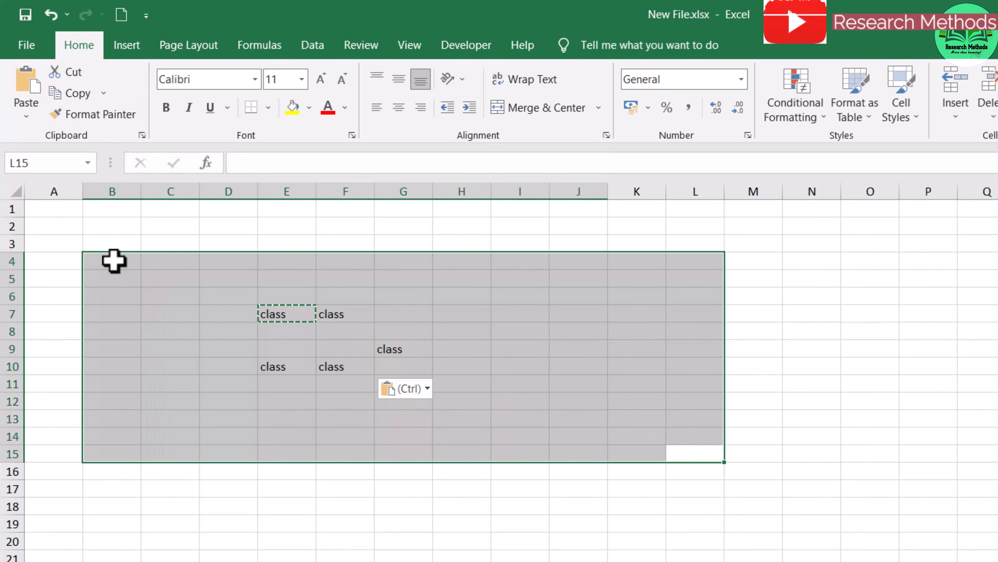
key("Delete")
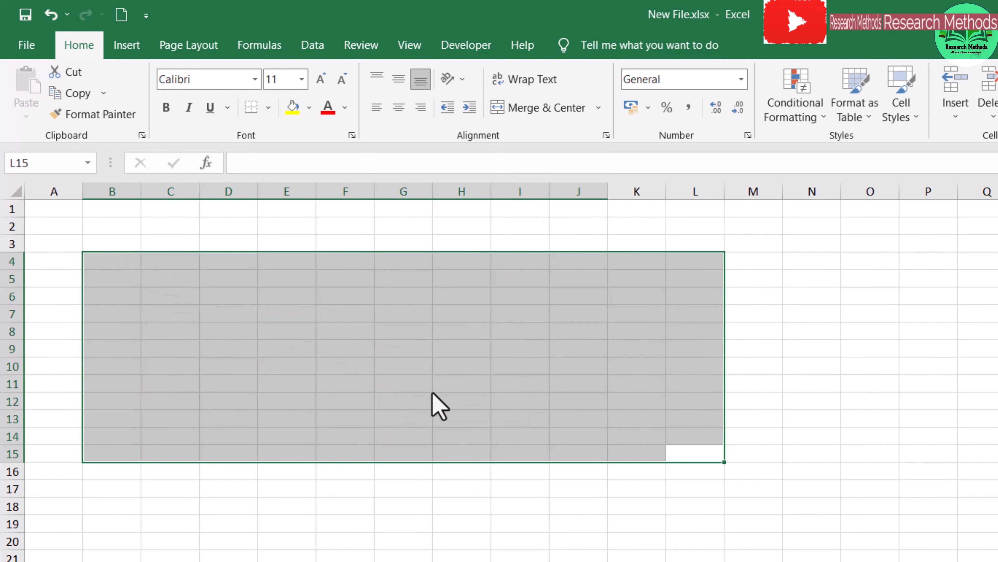
left_click(345, 561)
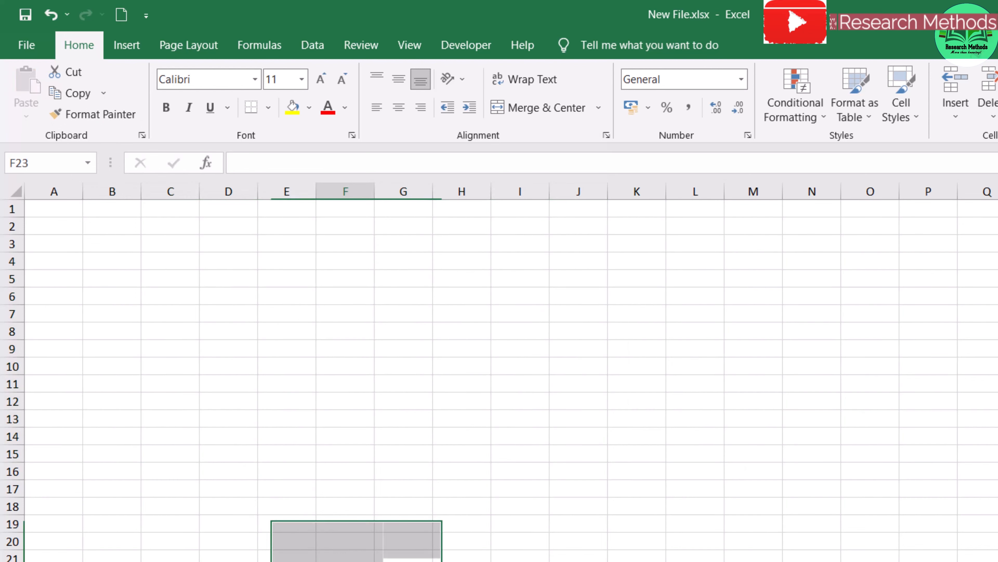
Enter "class" in cell A1.
left_click(55, 213)
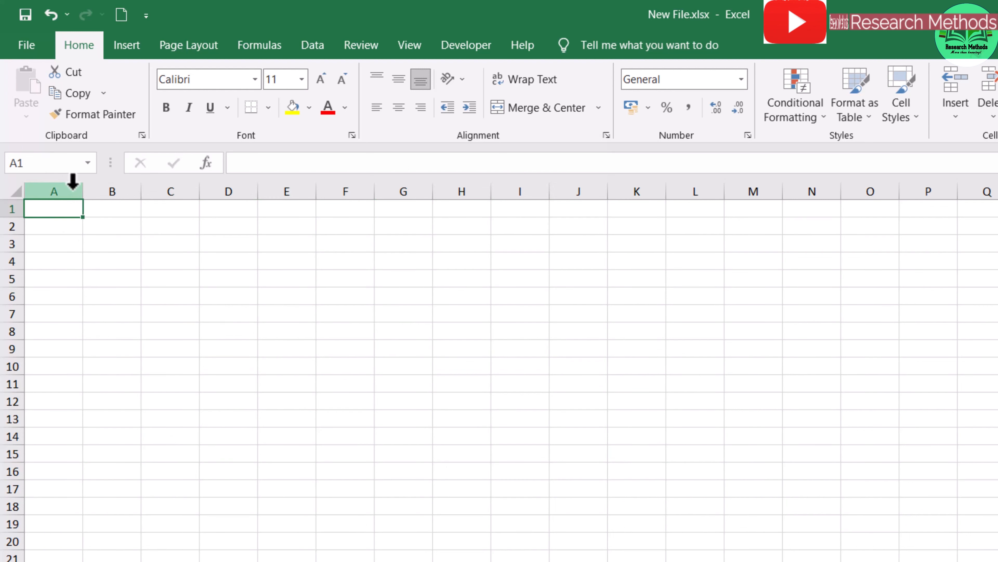
type("cl")
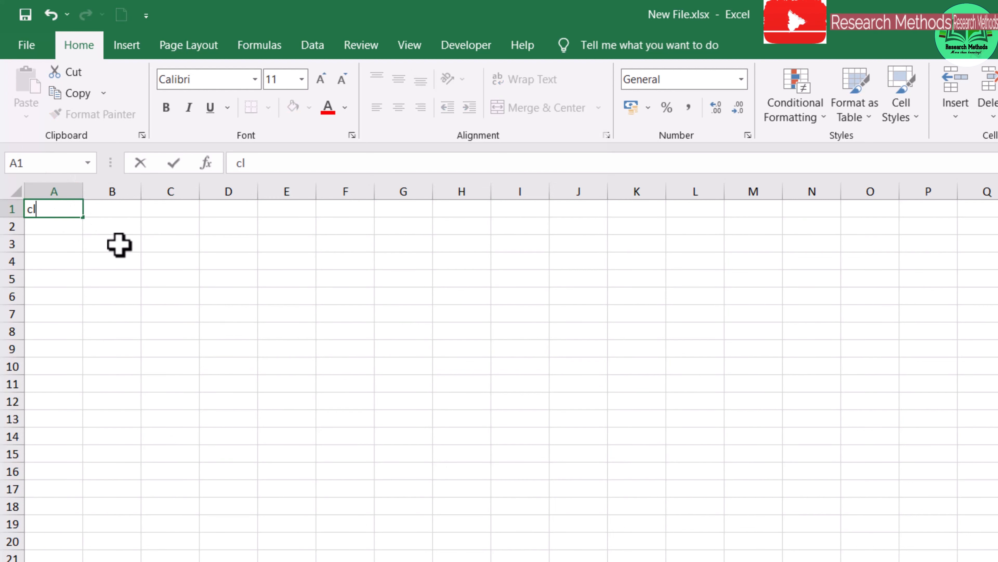
type("ass")
left_click(173, 349)
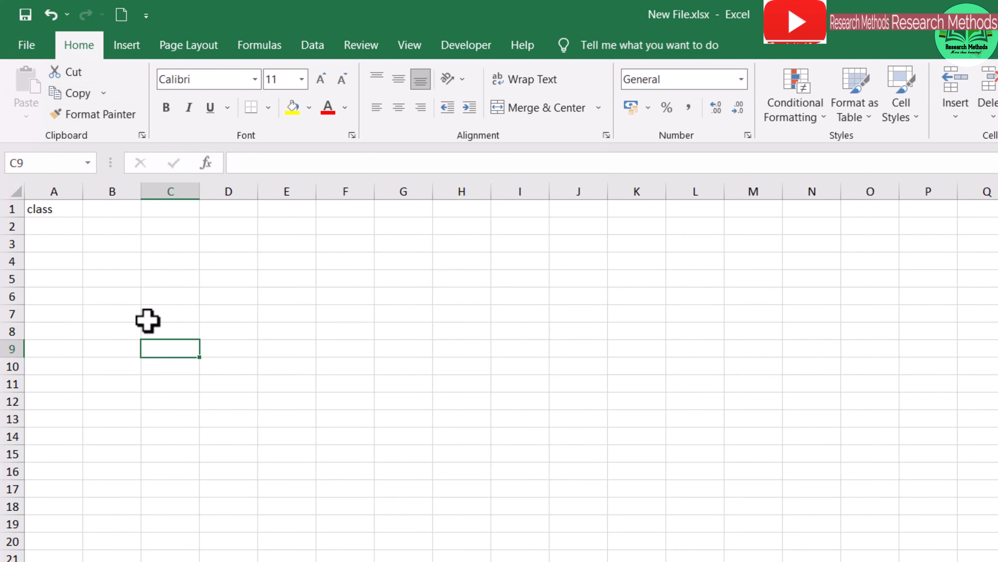
Fill the "class" entry from cell A1 down the column through A13 with the fill handle.
left_click(61, 216)
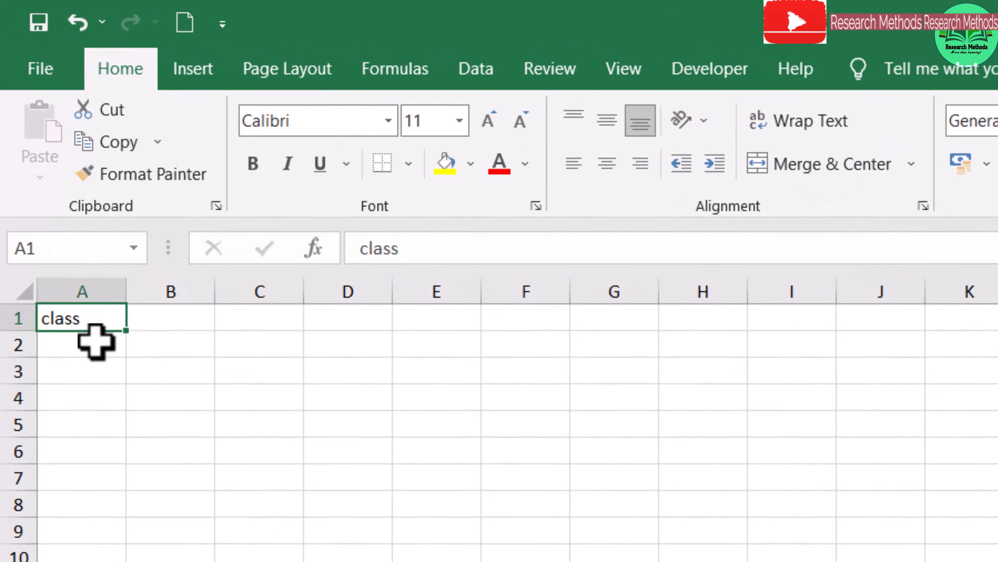
left_click(68, 244)
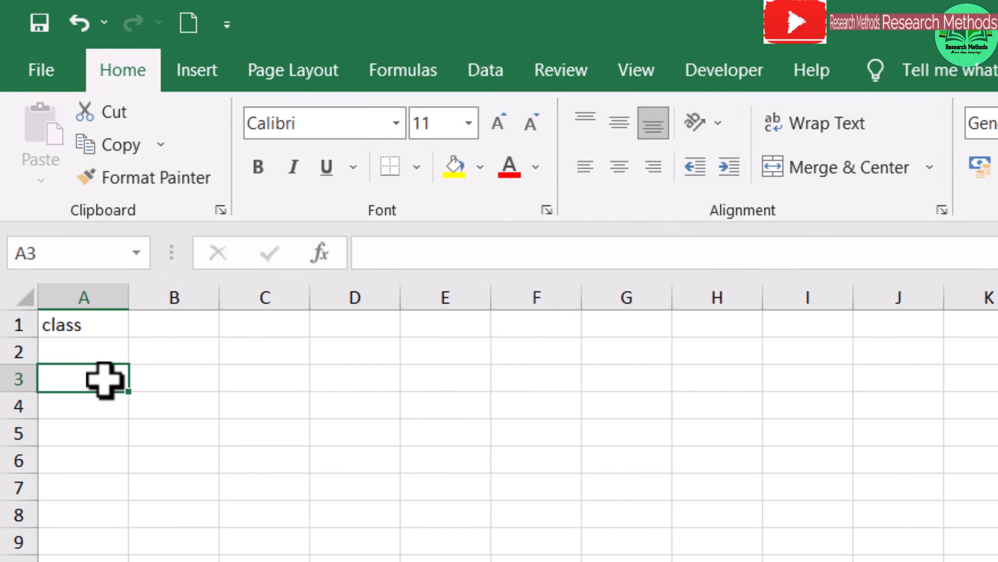
left_click(83, 325)
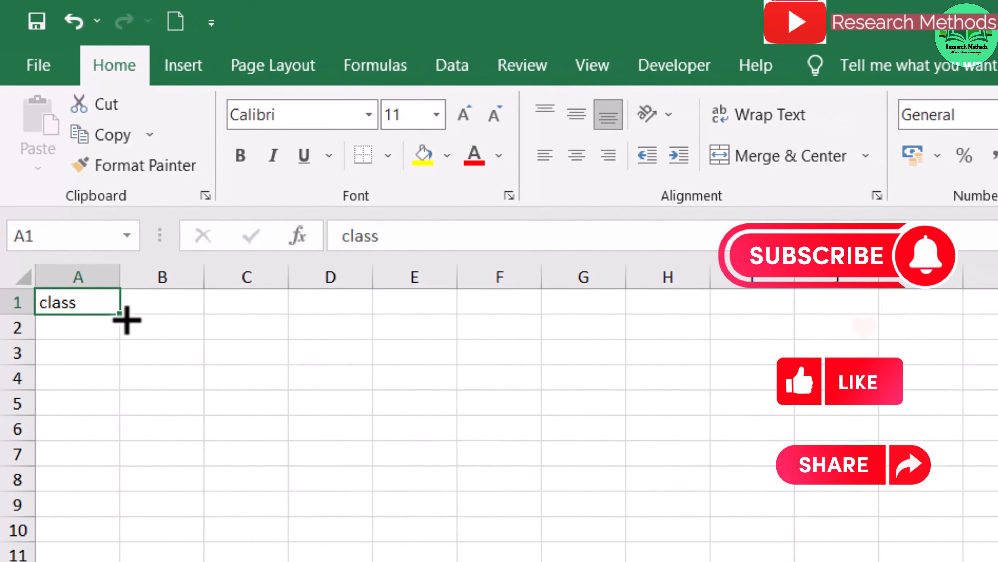
left_click_drag(120, 306, 103, 509)
left_click_drag(79, 391, 81, 450)
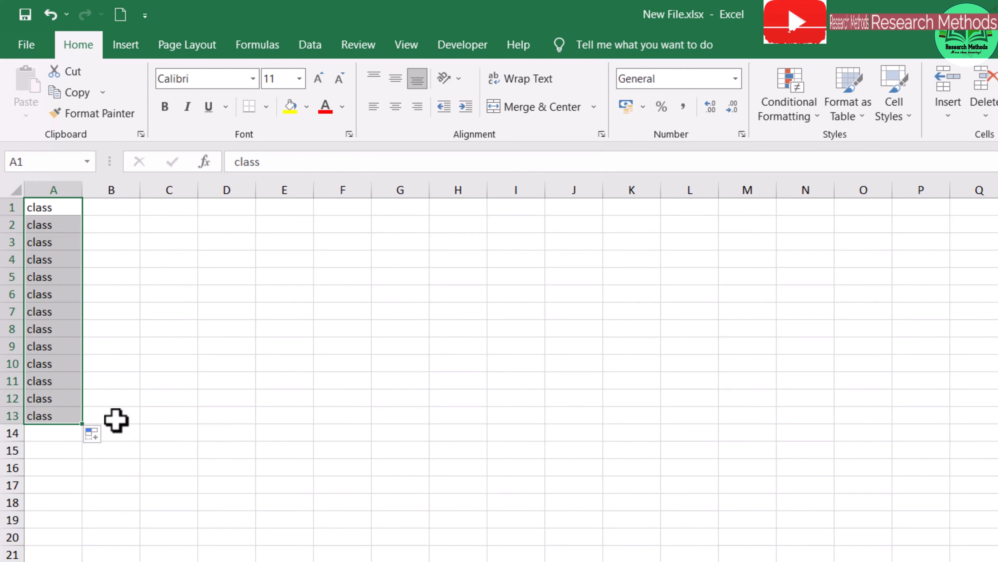
left_click(223, 399)
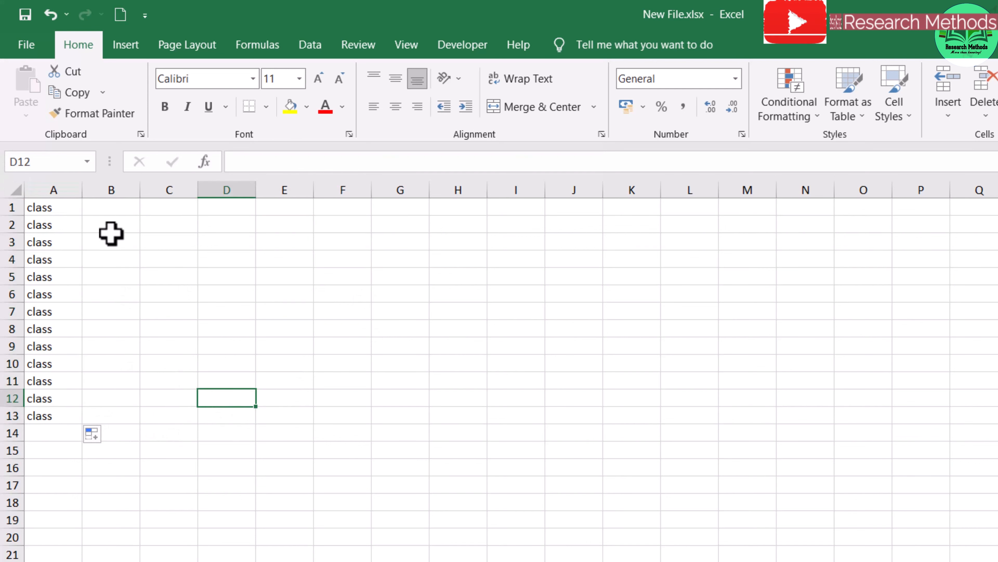
left_click_drag(112, 214, 296, 417)
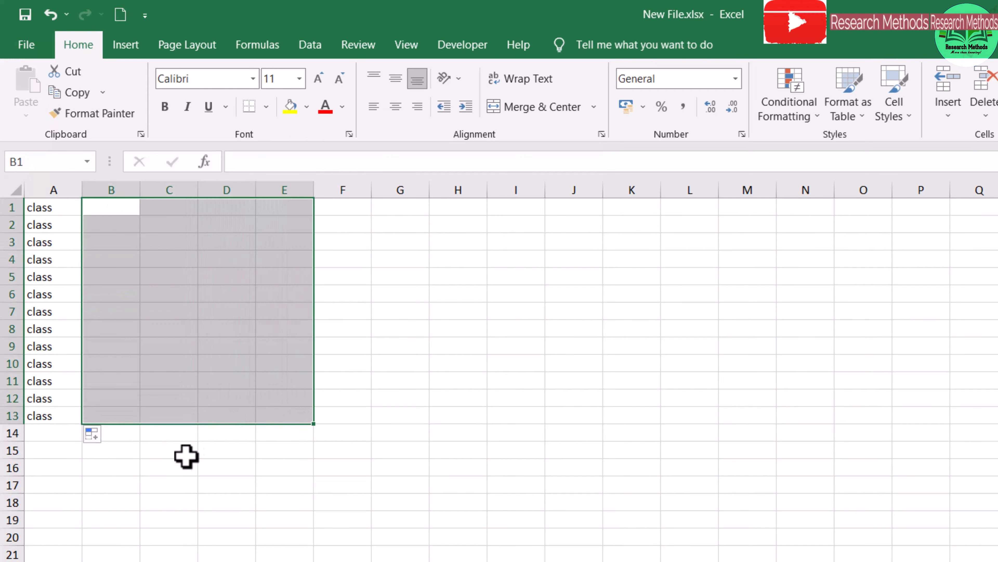
left_click_drag(187, 454, 187, 470)
Select the "class" entries in A1:A13 and fill them across through column U with the fill handle.
left_click(43, 207)
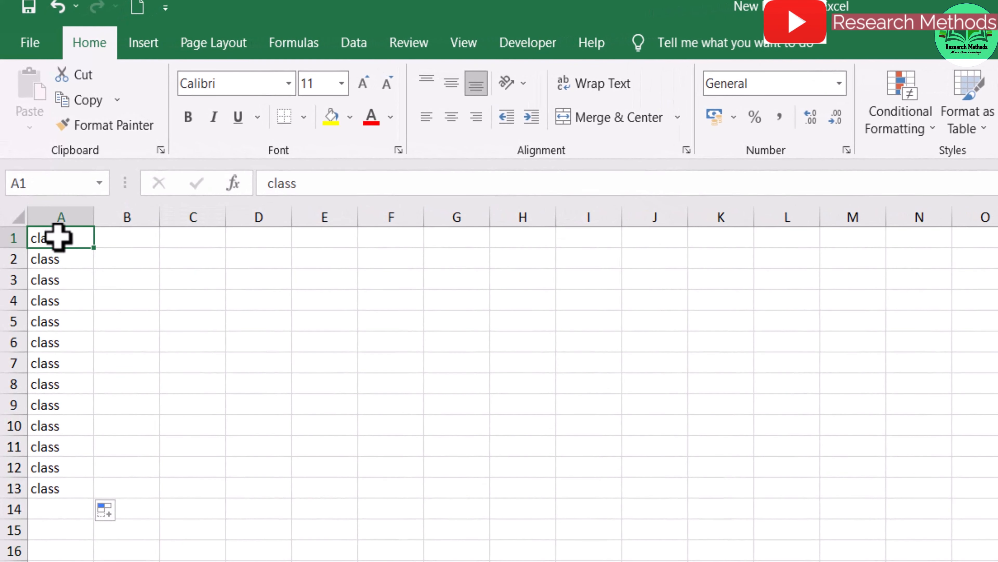
left_click(234, 381)
left_click(59, 241)
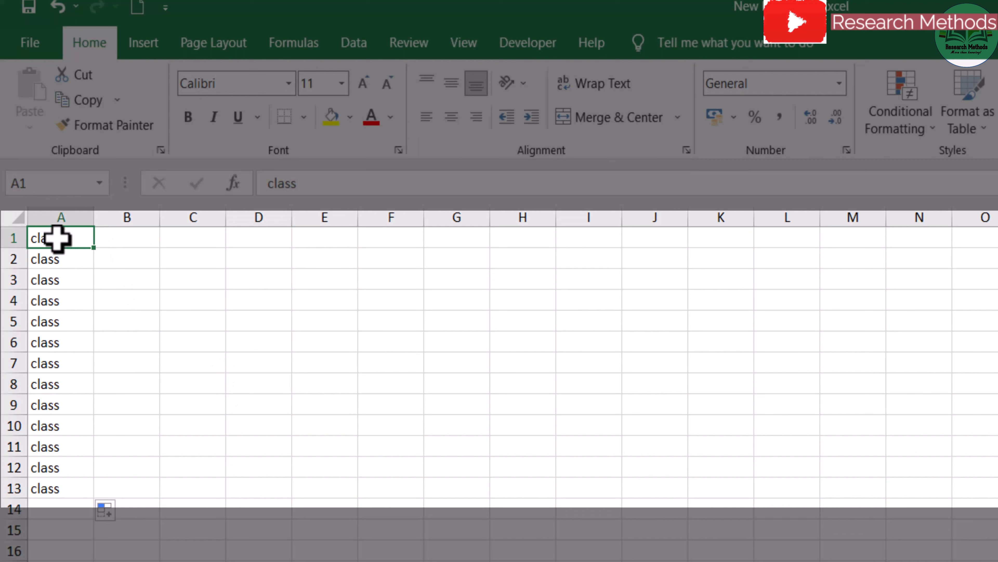
left_click_drag(57, 238, 41, 494)
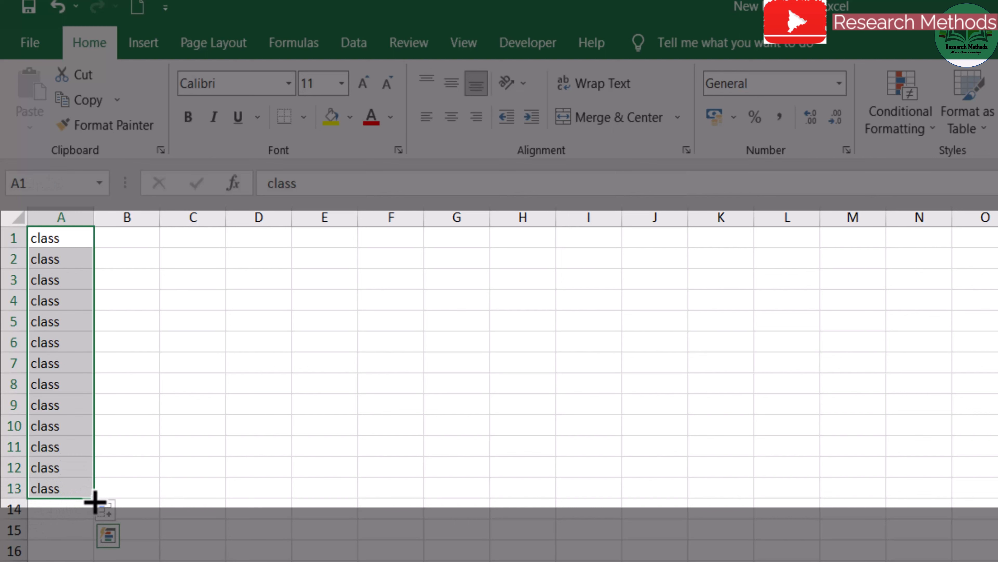
left_click_drag(94, 502, 995, 507)
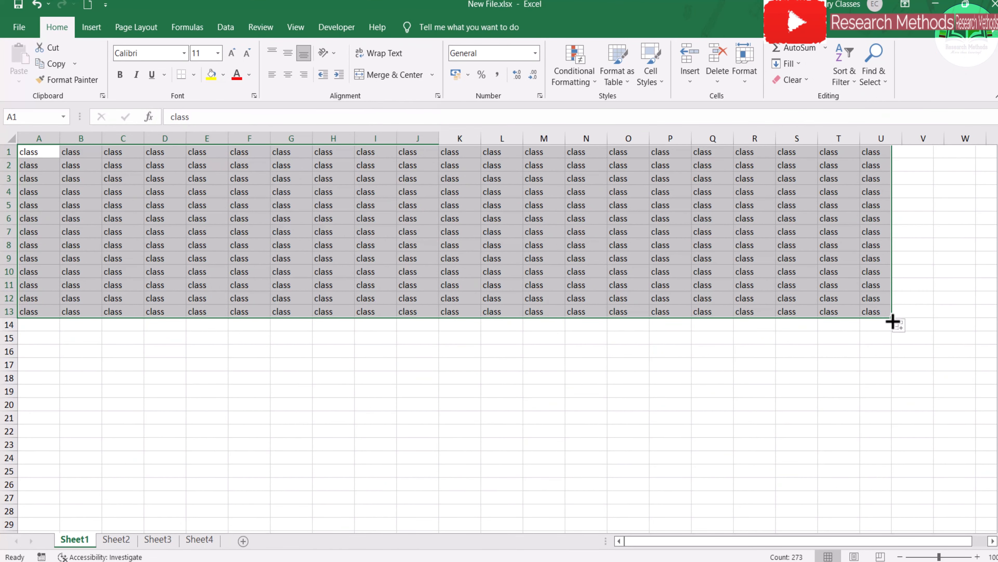
Extend the fill of A1:U13 down to row 27, and undo that downward fill.
left_click_drag(892, 321, 924, 492)
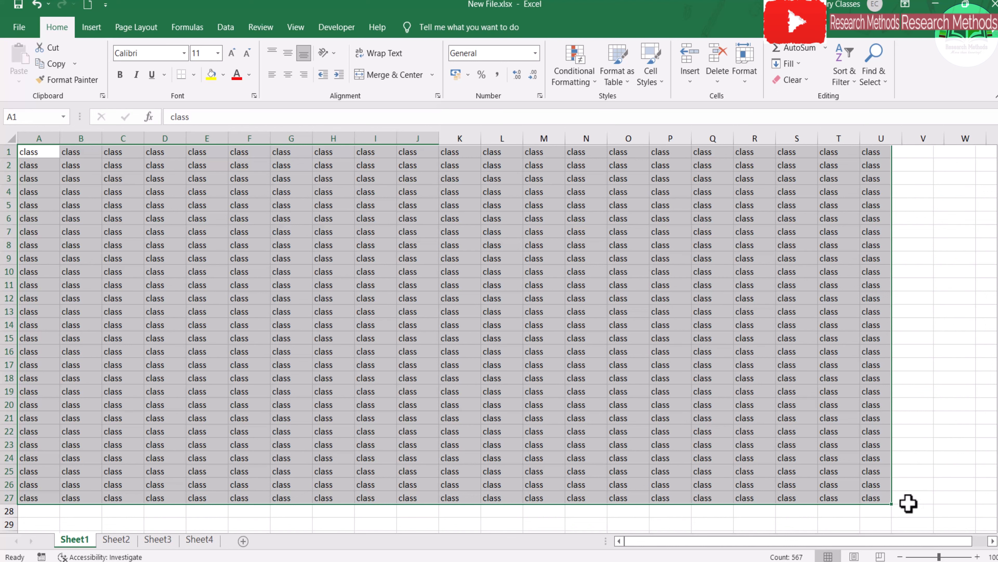
key("ctrl+z")
Clear all the "class" entries in A1:U13, starting with C1:U13 and finishing with columns B and A.
left_click_drag(876, 311, 133, 158)
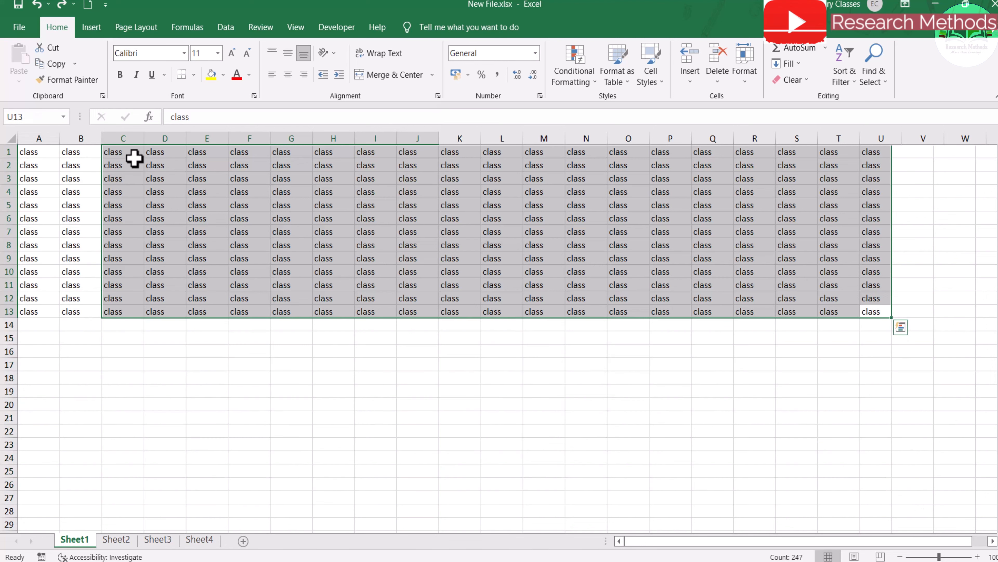
key("Delete")
left_click(207, 404)
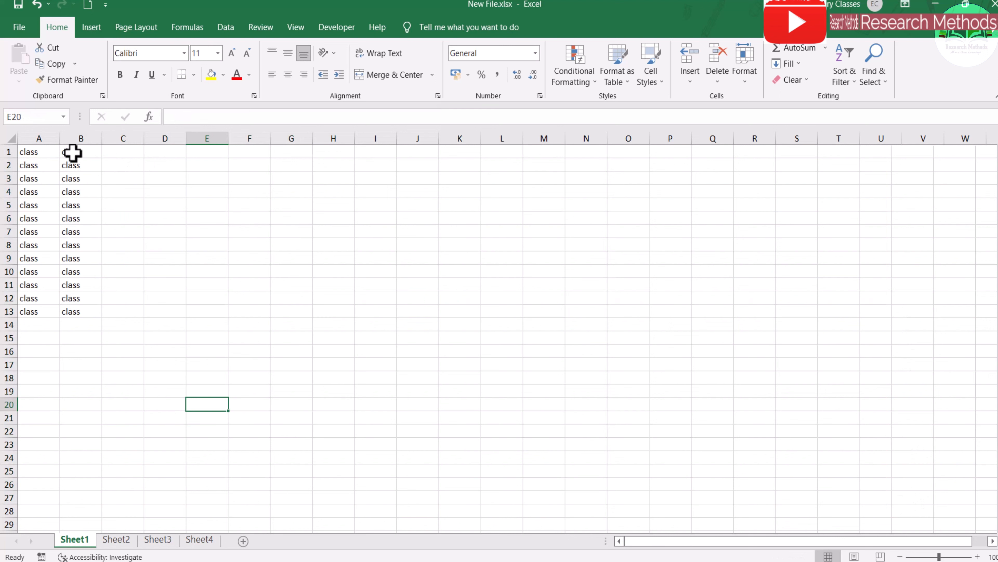
left_click_drag(72, 153, 78, 317)
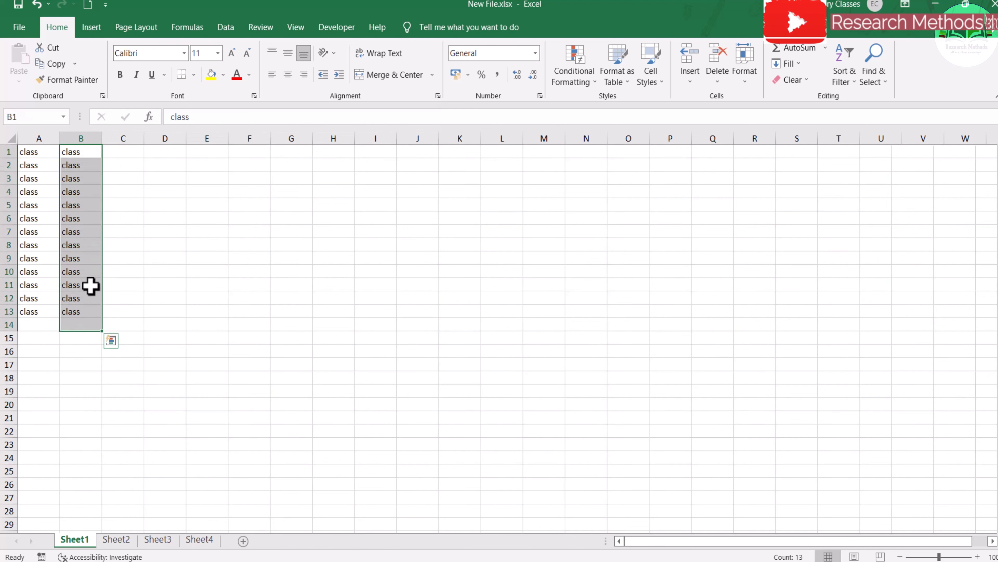
key("Delete")
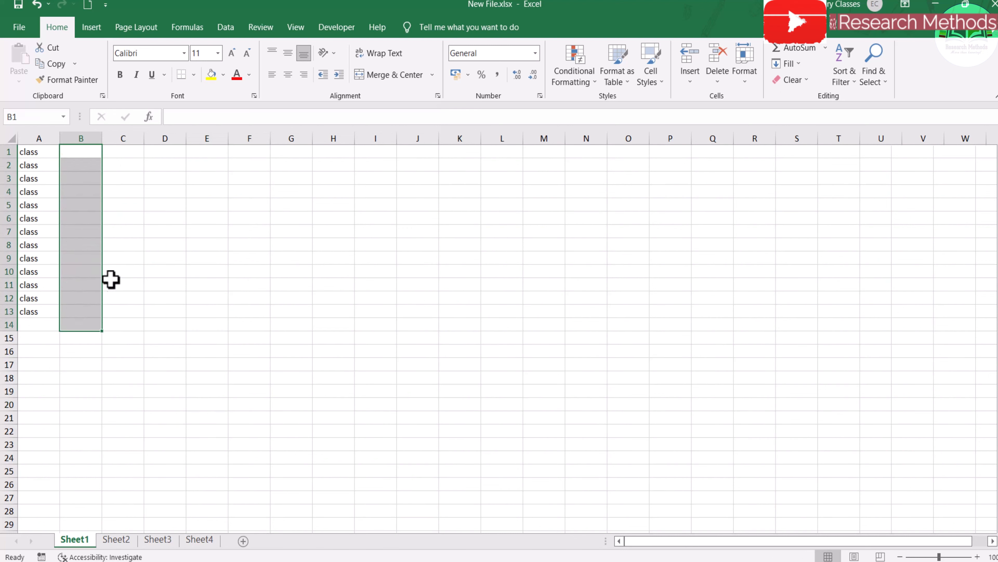
left_click(154, 248)
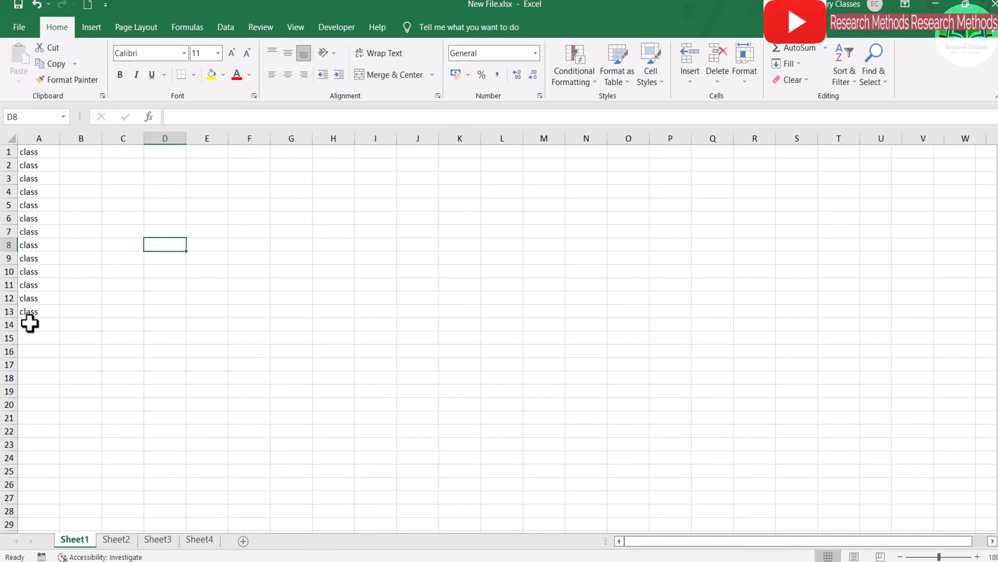
left_click_drag(32, 314, 31, 151)
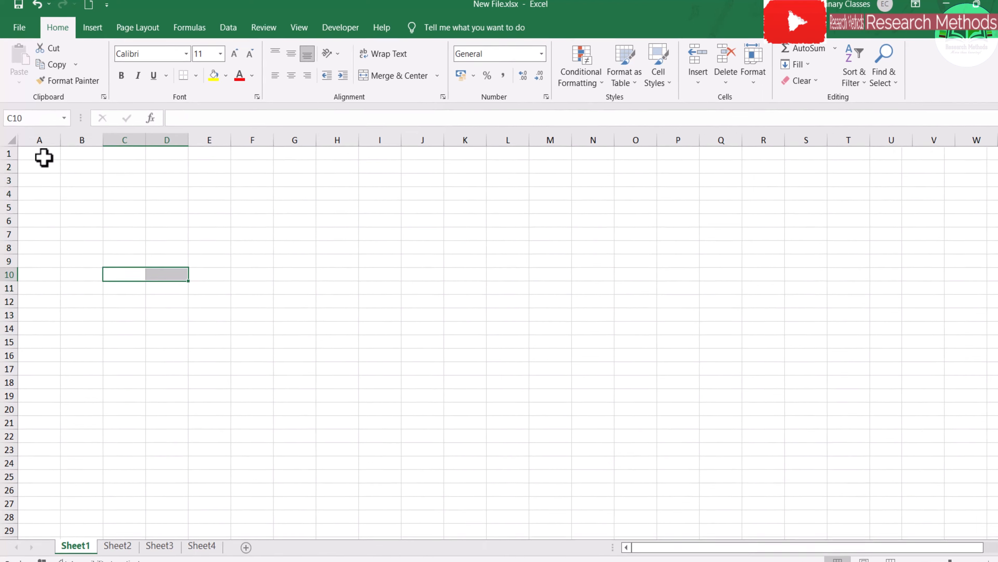
Enter "class" in the empty cell A1.
left_click(43, 155)
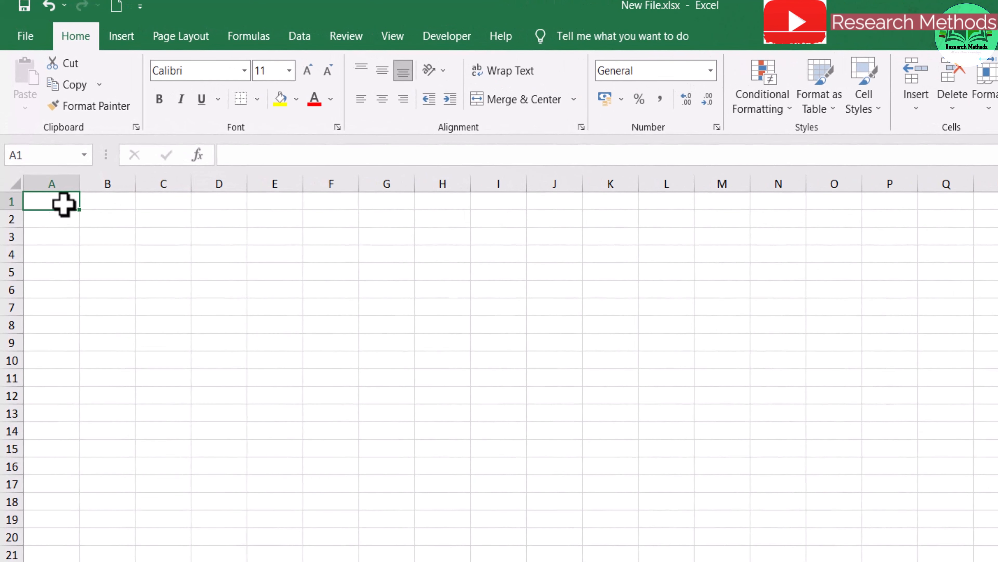
type("class")
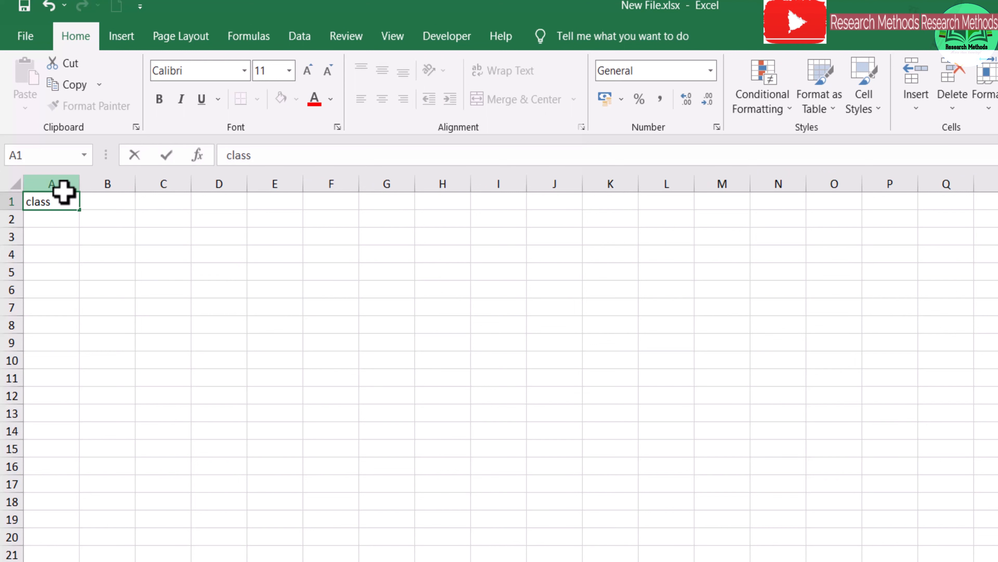
left_click(212, 306)
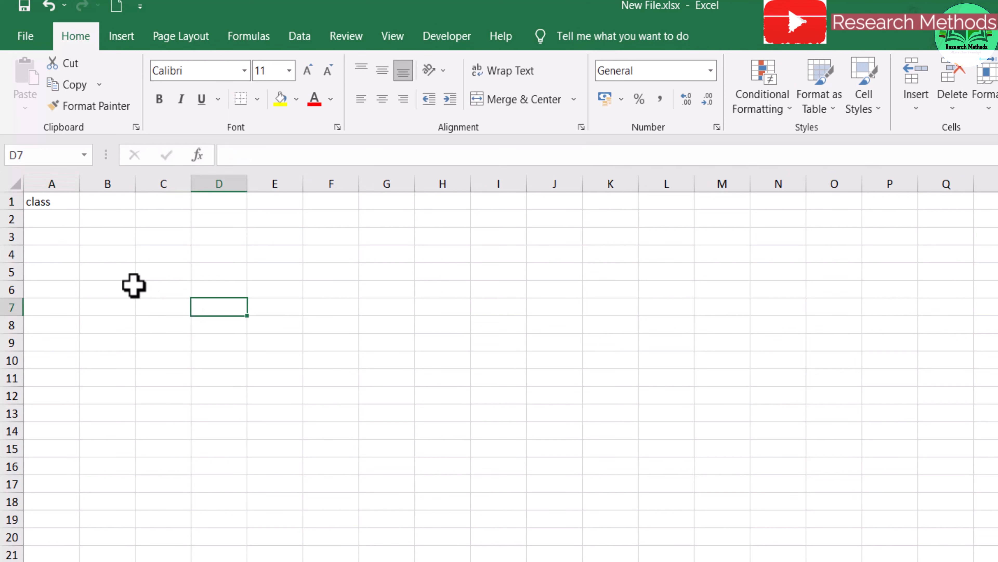
left_click(56, 202)
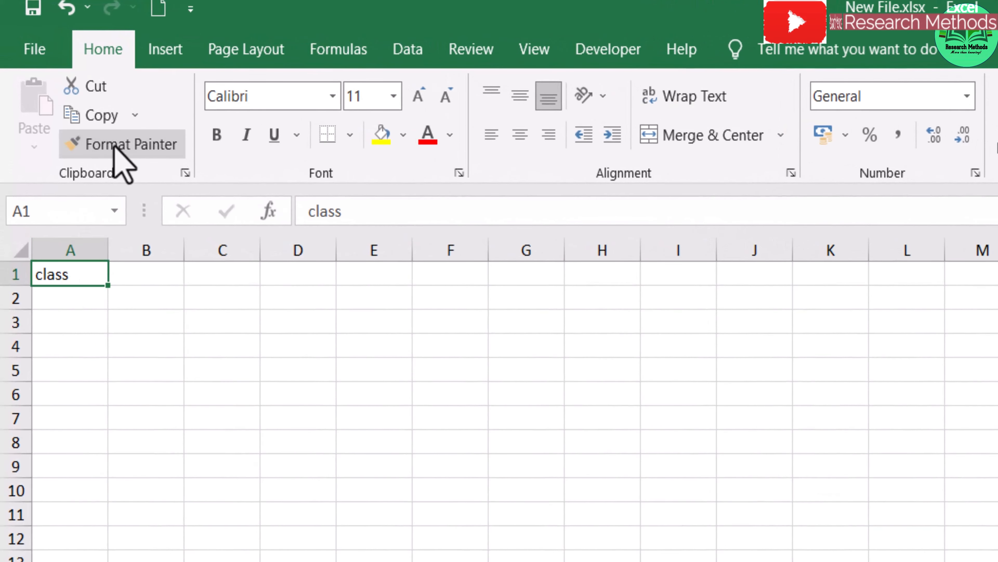
left_click(118, 145)
mouse_move(298, 298)
left_mouse_down()
mouse_move(327, 346)
mouse_move(996, 560)
left_mouse_up()
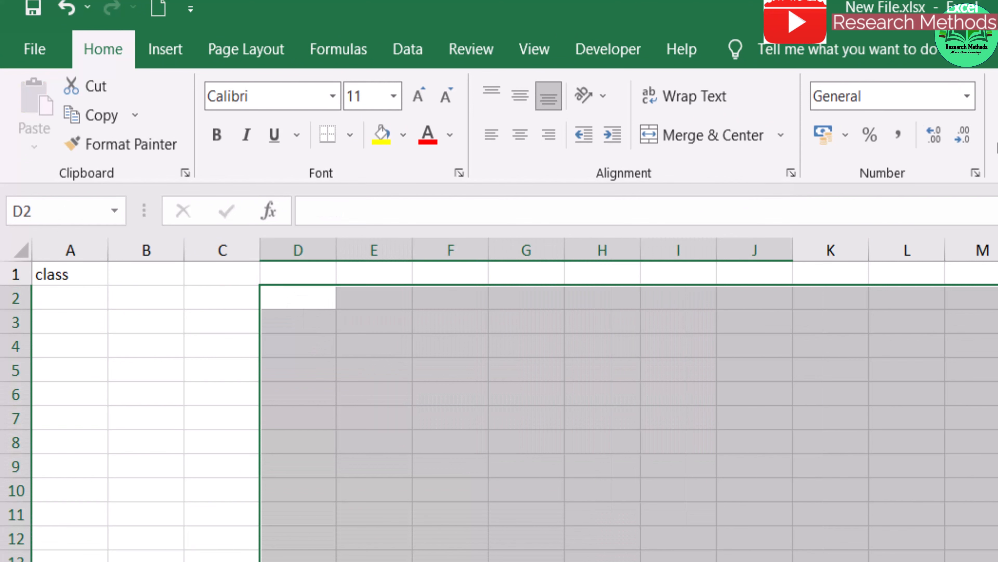
Fill the "class" entry from A1 across to column S and down through row 22 with the fill handle.
left_click(44, 276)
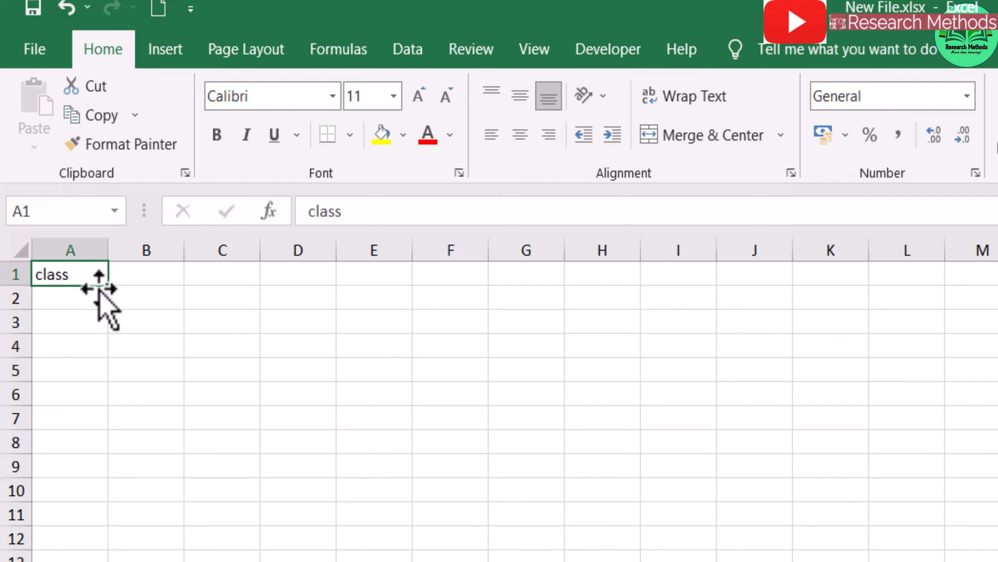
left_click_drag(108, 285, 884, 275)
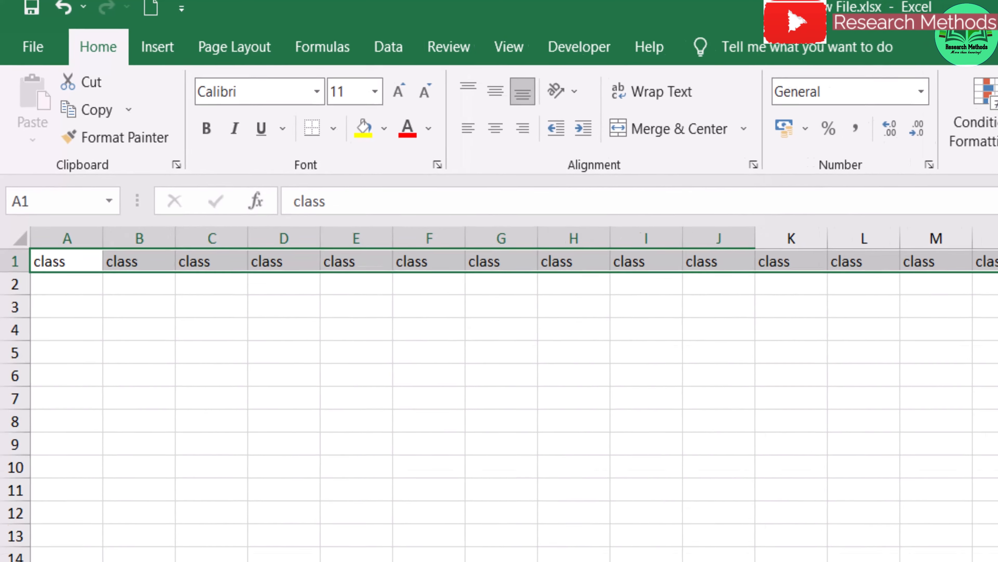
left_click_drag(925, 179, 849, 441)
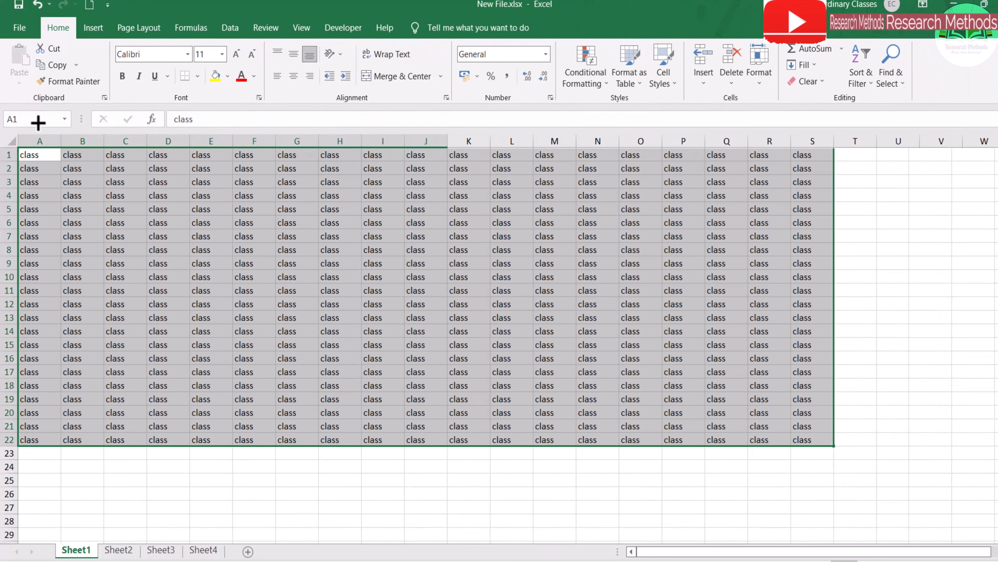
Format the "class" entry in A1 as bold with a red font color.
left_click(40, 157)
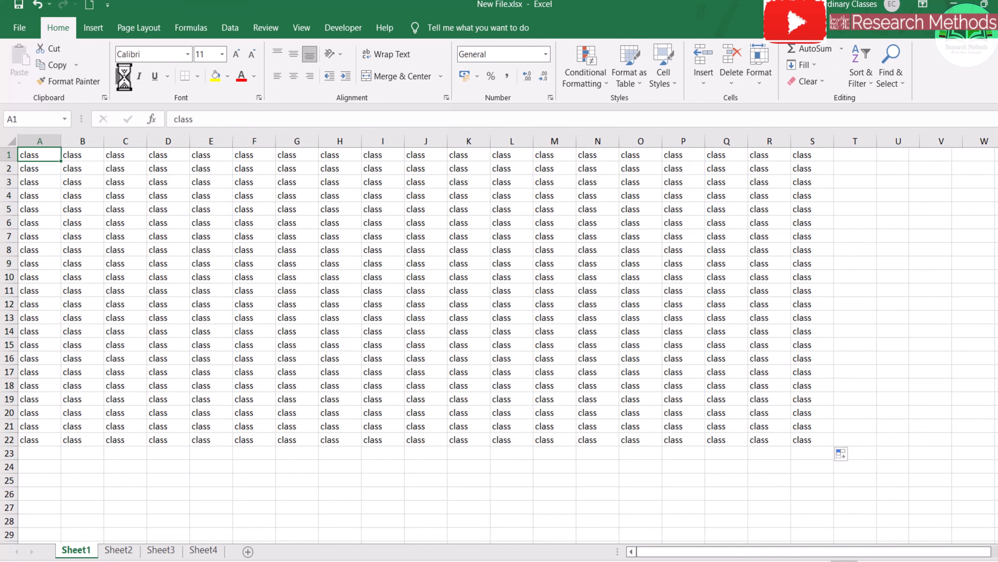
left_click(122, 75)
left_click(91, 466)
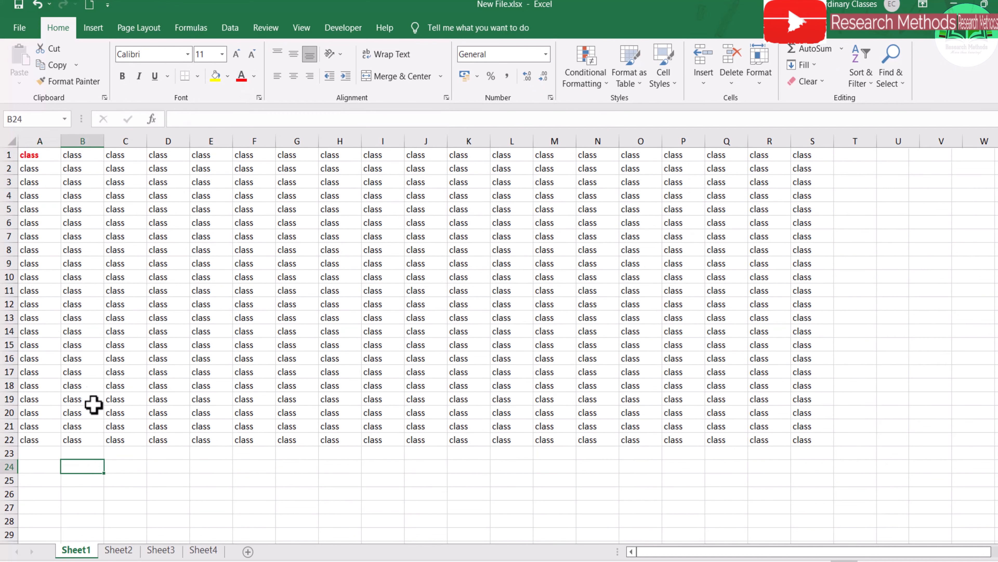
left_click(179, 245)
left_click(292, 263)
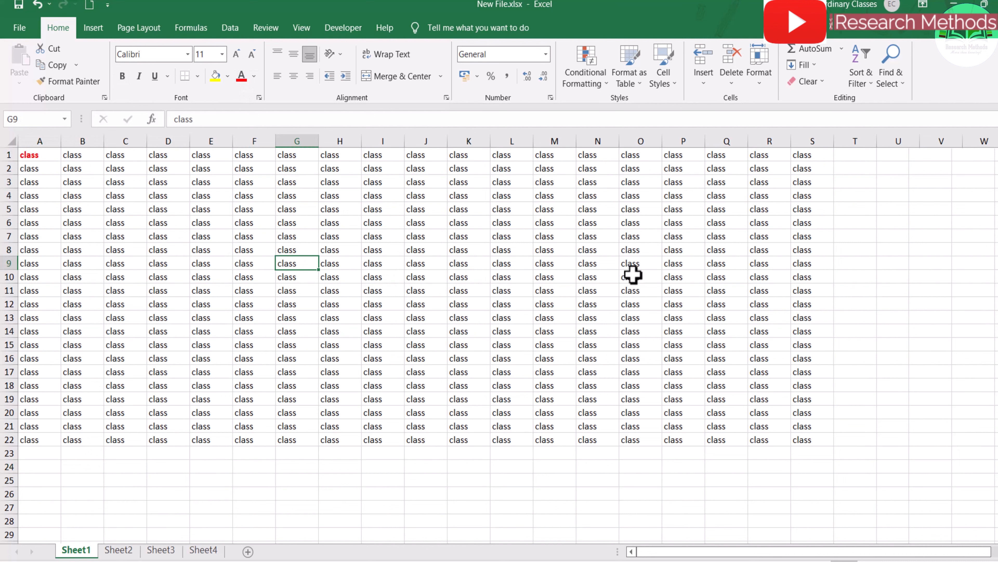
left_click(645, 276)
left_click(474, 251)
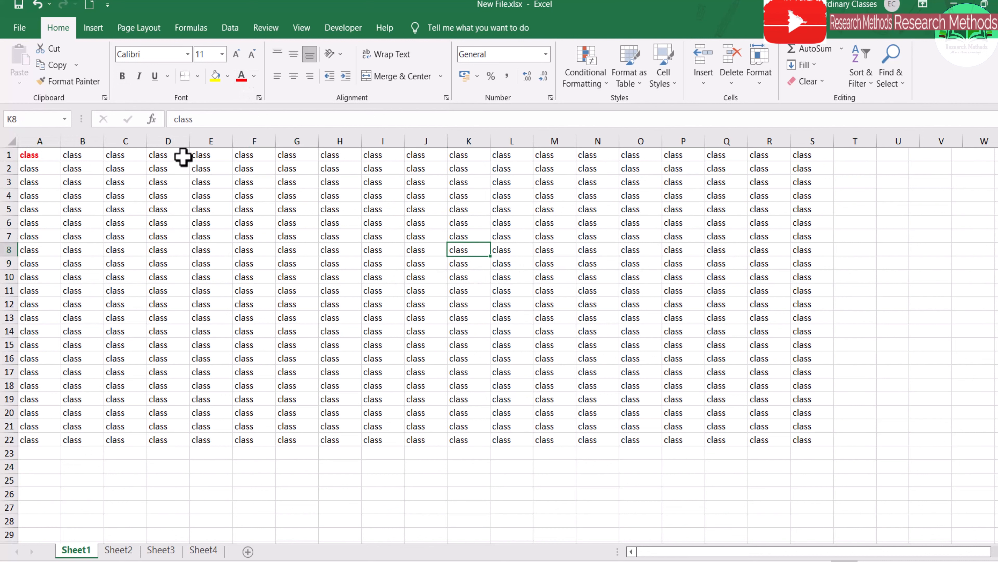
left_click_drag(119, 163, 256, 276)
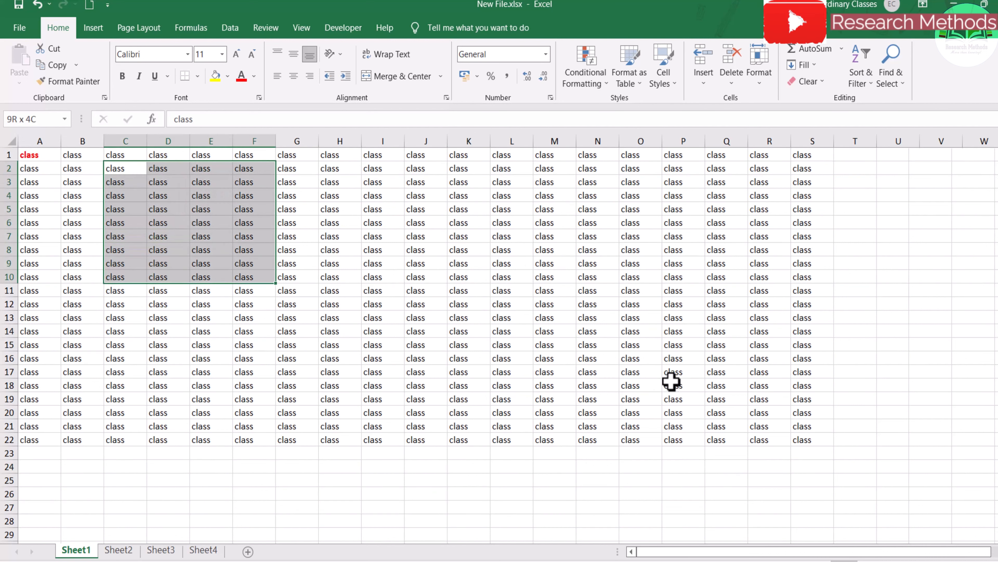
left_click_drag(621, 373, 587, 341)
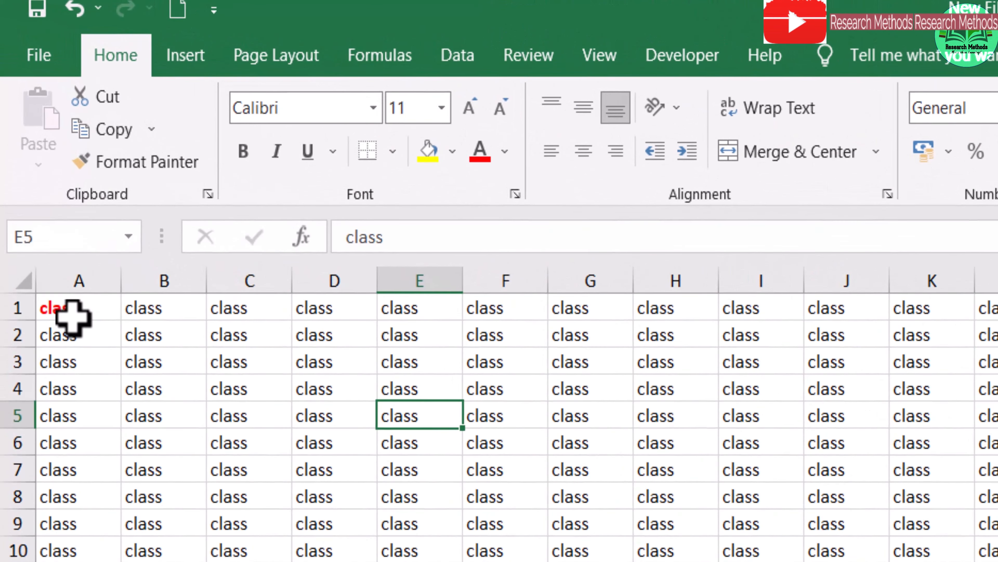
Copy the bold red formatting from A1 to C1 with Format Painter.
left_click(36, 160)
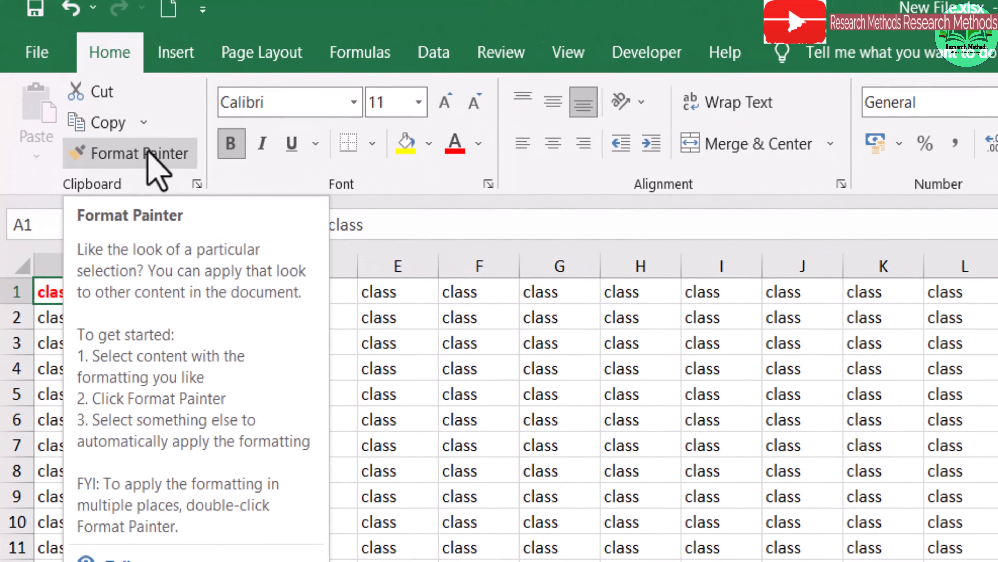
left_click(149, 153)
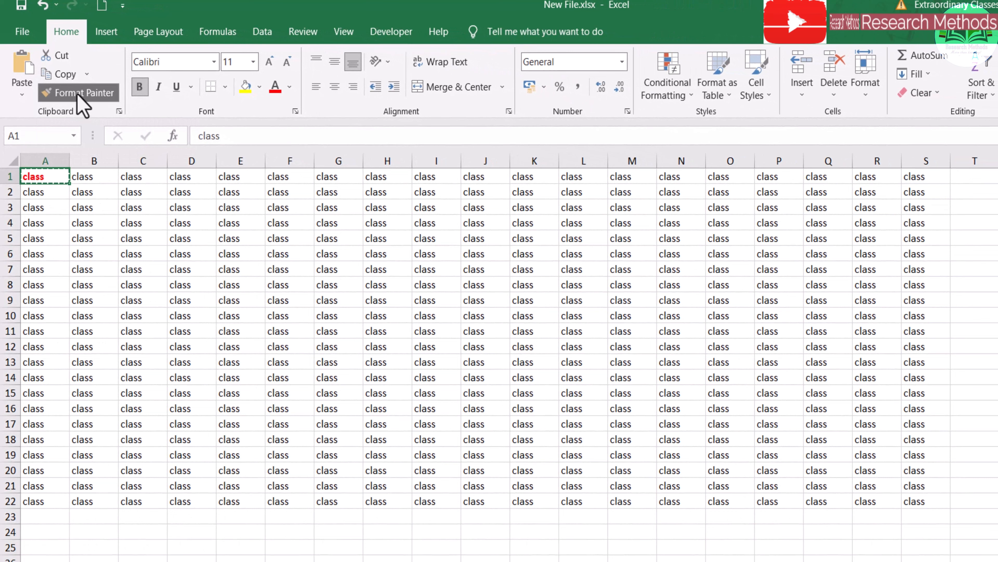
left_click(131, 177)
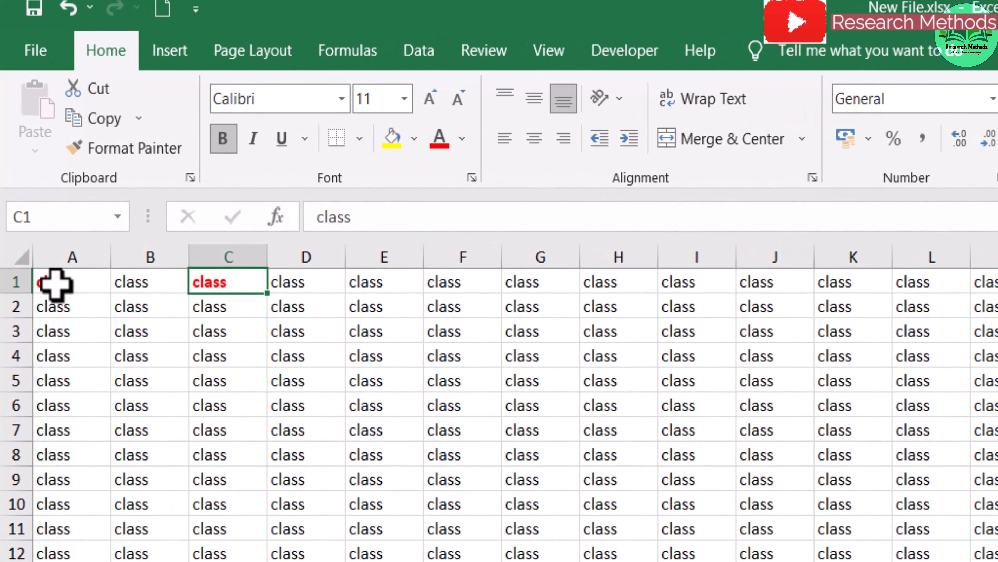
Apply A1's bold red formatting to the range C2:M11 with Format Painter, and undo it.
left_click(71, 284)
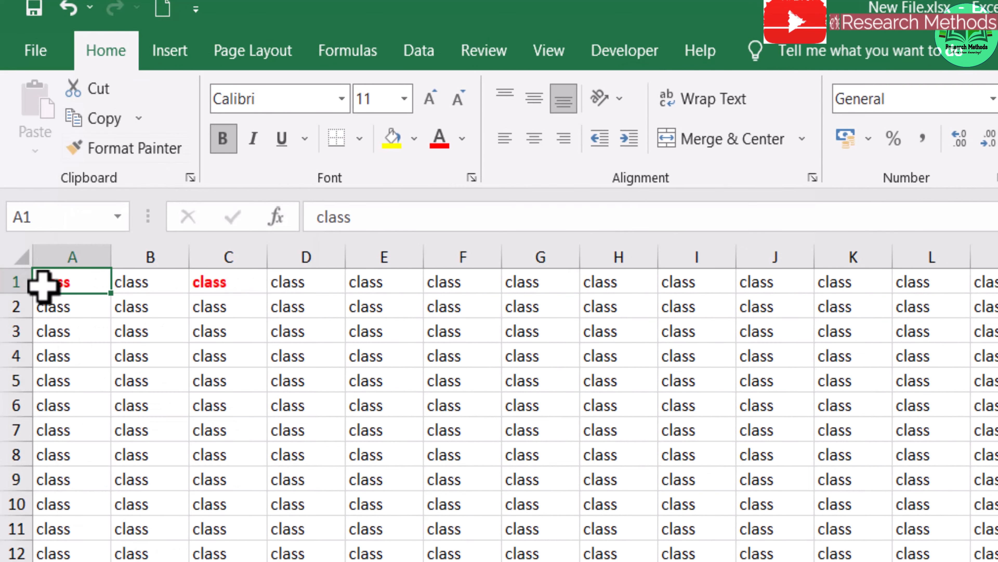
left_click(135, 151)
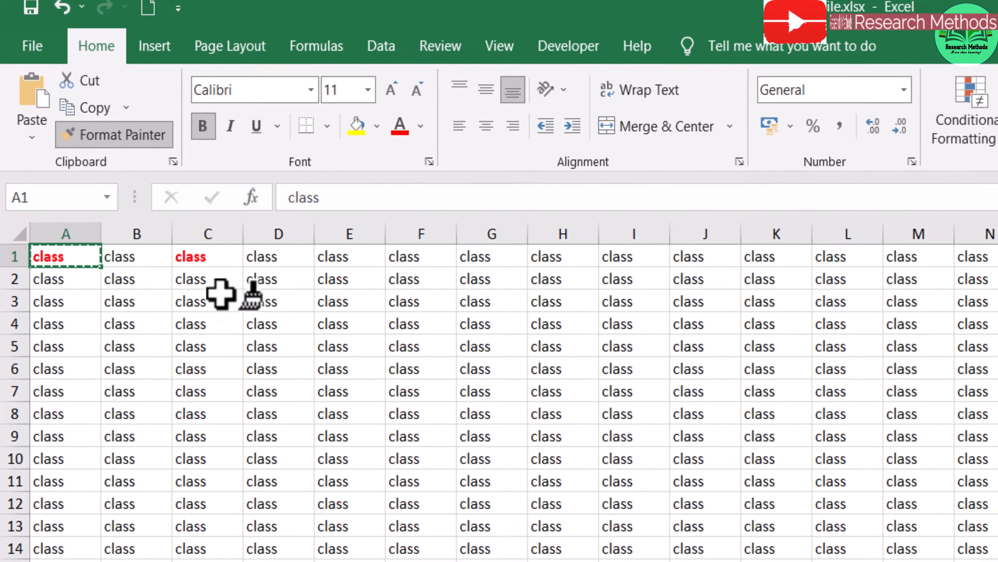
mouse_move(220, 293)
left_mouse_down()
mouse_move(252, 303)
mouse_move(332, 431)
mouse_move(830, 546)
left_mouse_up()
mouse_move(662, 436)
left_mouse_down()
mouse_move(754, 444)
mouse_move(747, 401)
mouse_move(737, 399)
left_mouse_up()
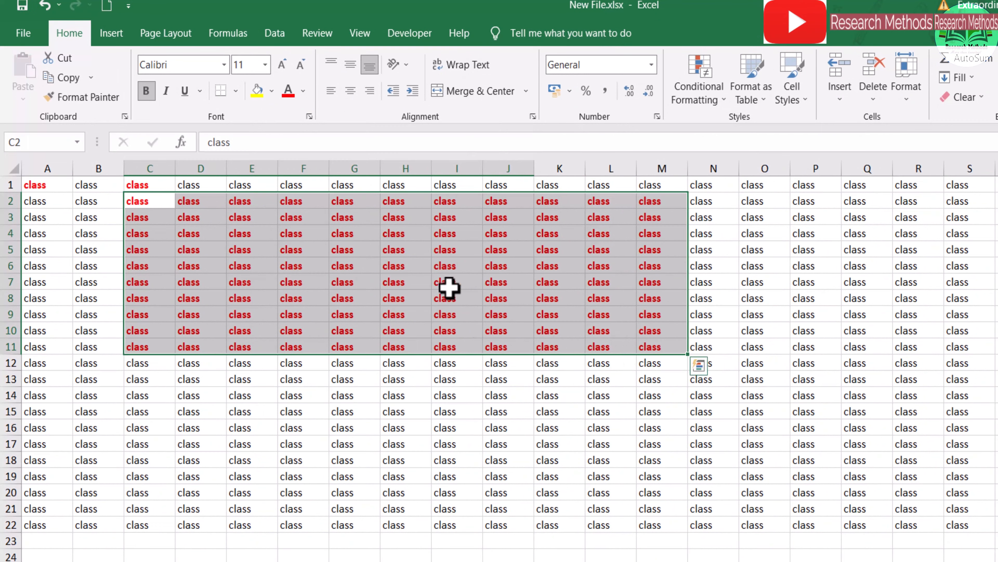
key("ctrl+z")
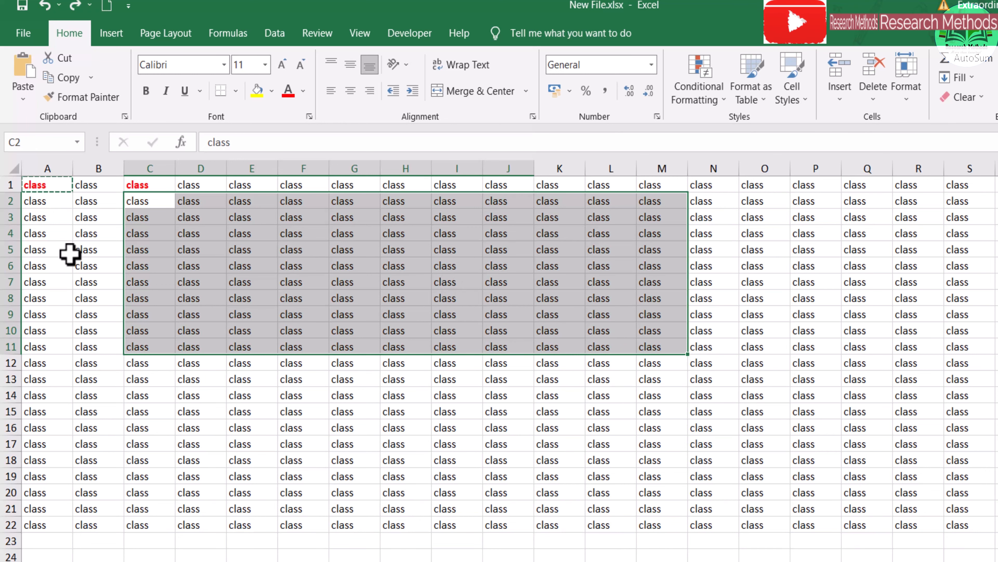
Lock Format Painter on A1's bold red formatting and apply it to D4, I5, L7, F13, C12, G8 and G2.
left_click(149, 186)
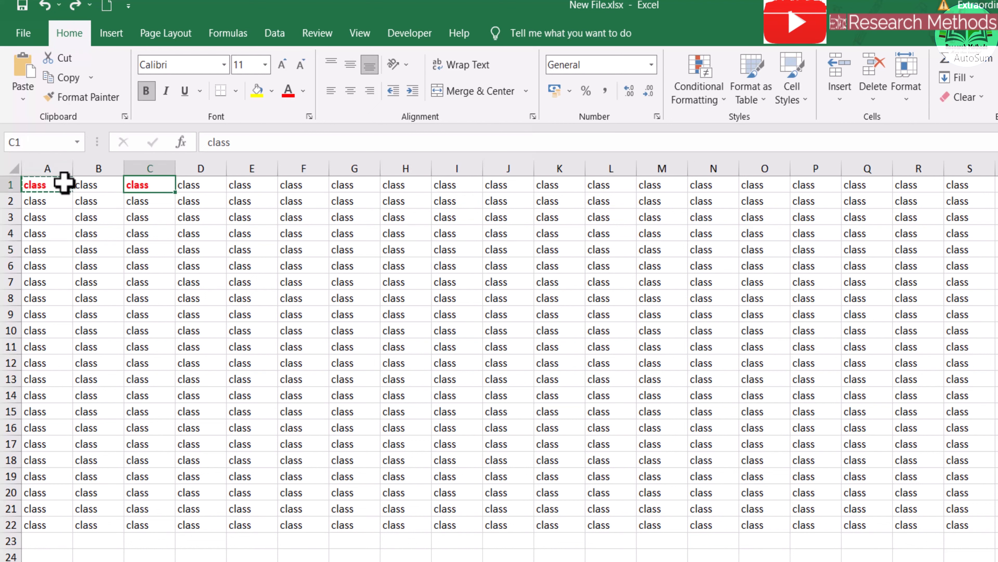
left_click(62, 212)
left_click(56, 185)
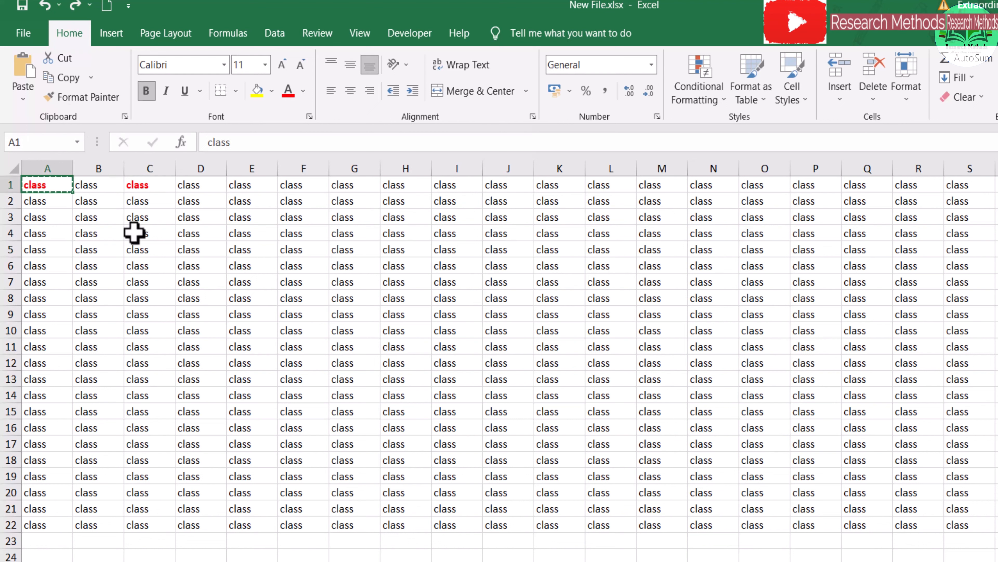
key("Escape")
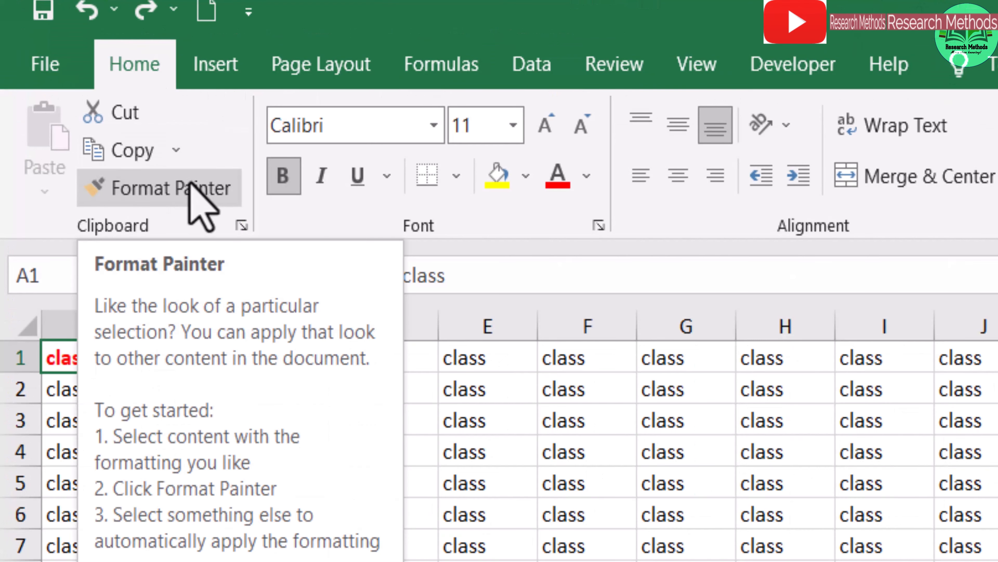
left_click(190, 182)
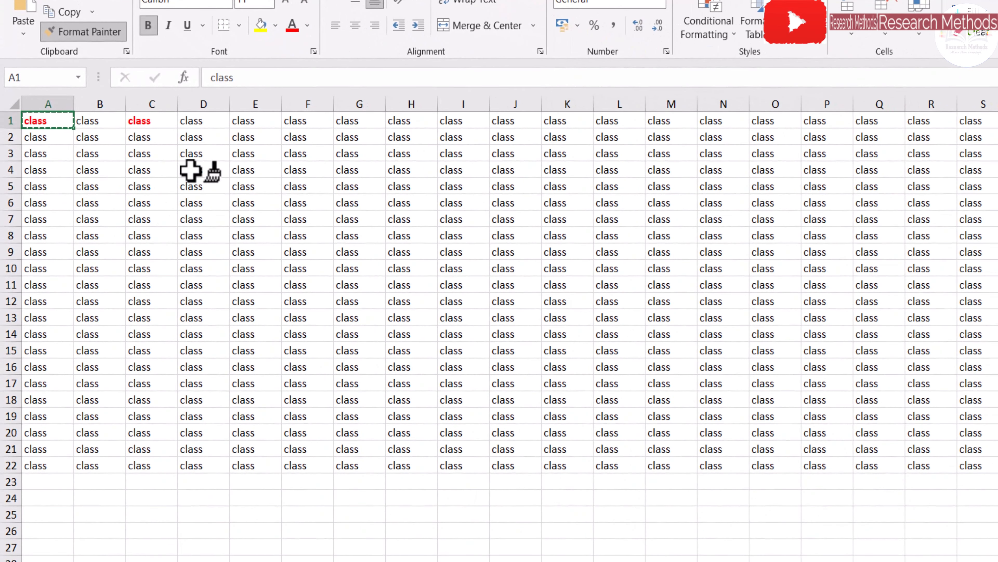
left_click(199, 174)
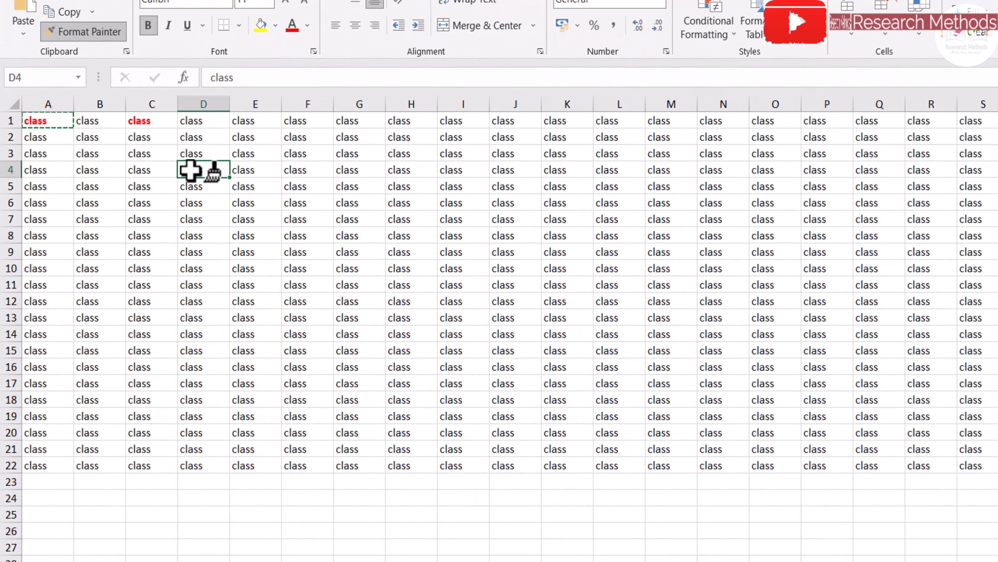
left_click(458, 186)
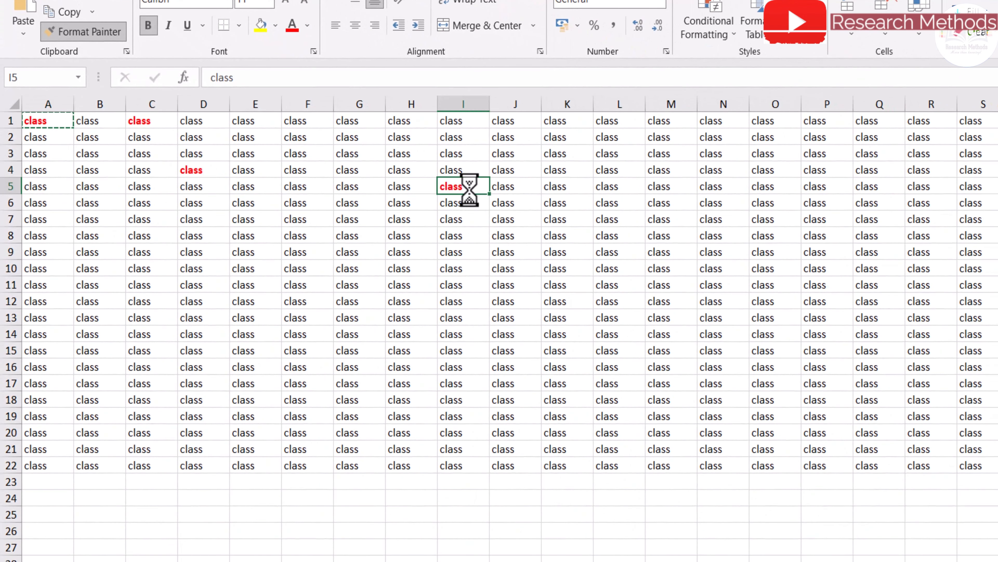
left_click(607, 219)
left_click(331, 315)
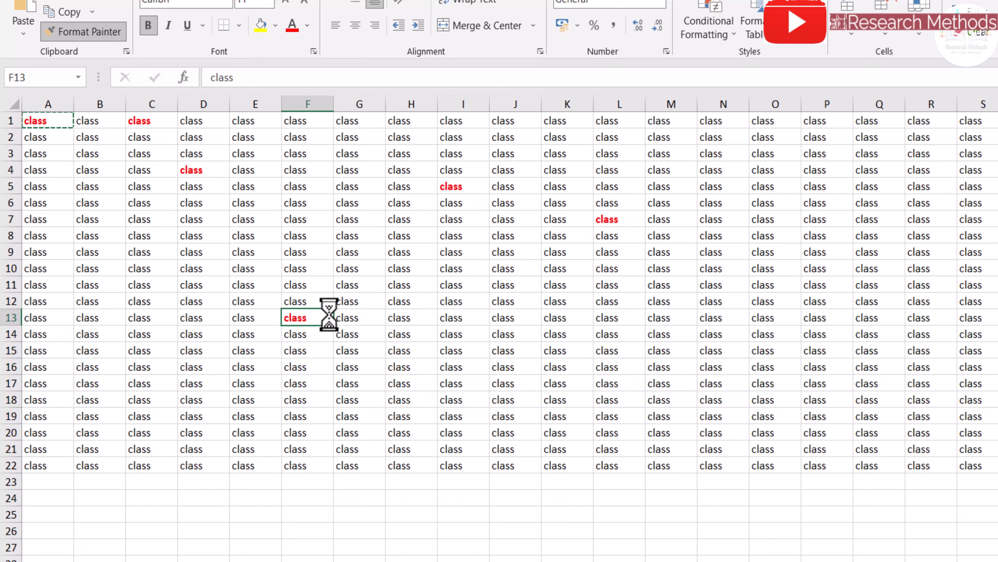
left_click(134, 301)
left_click(339, 237)
left_click(341, 142)
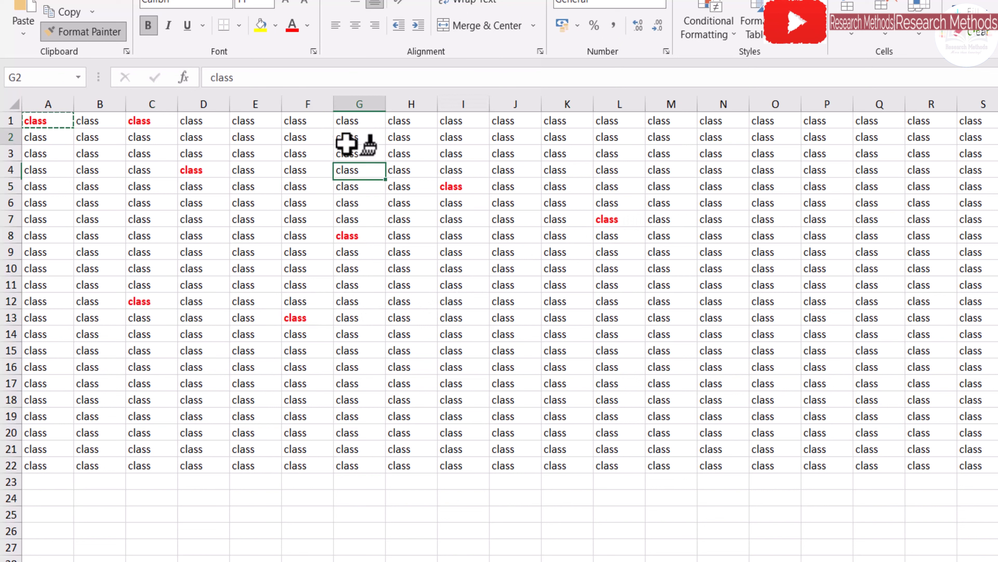
Continue painting the bold red formatting onto B8, K15, I11, O11, O6, M3, N16, M11, G19, C19 and B16.
left_click(95, 239)
left_click(568, 352)
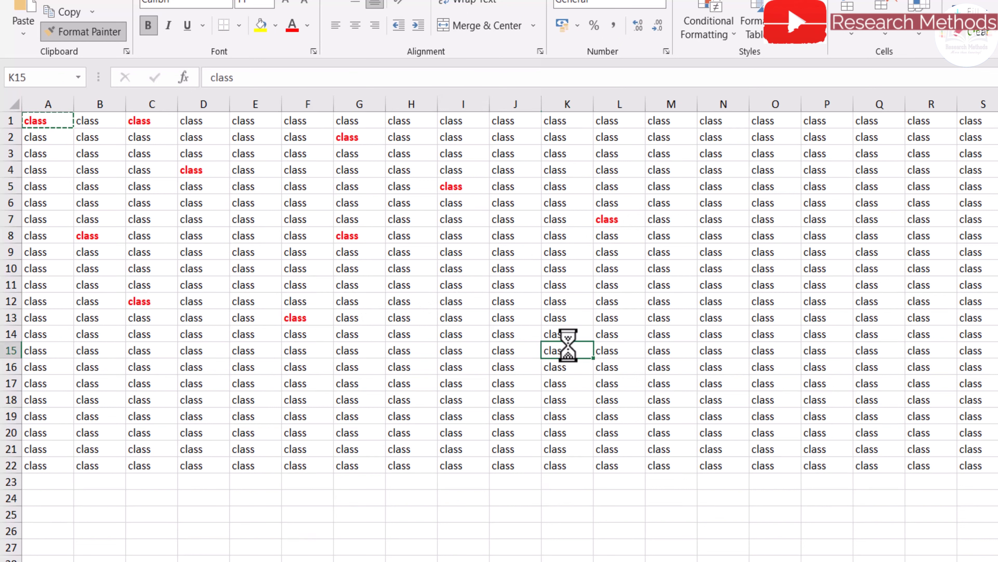
left_click(472, 285)
left_click(762, 285)
left_click(763, 203)
left_click(665, 153)
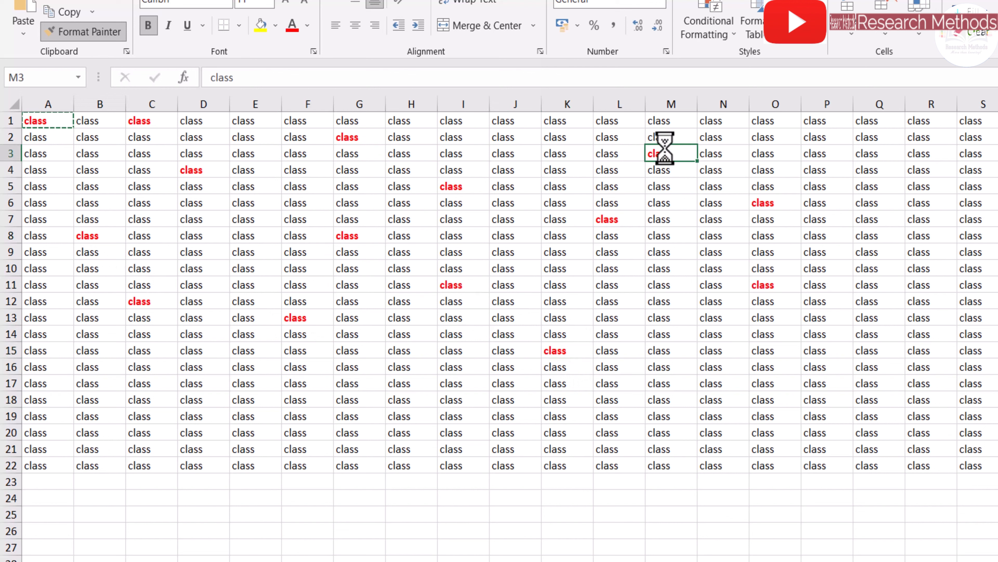
left_click(710, 365)
left_click(659, 284)
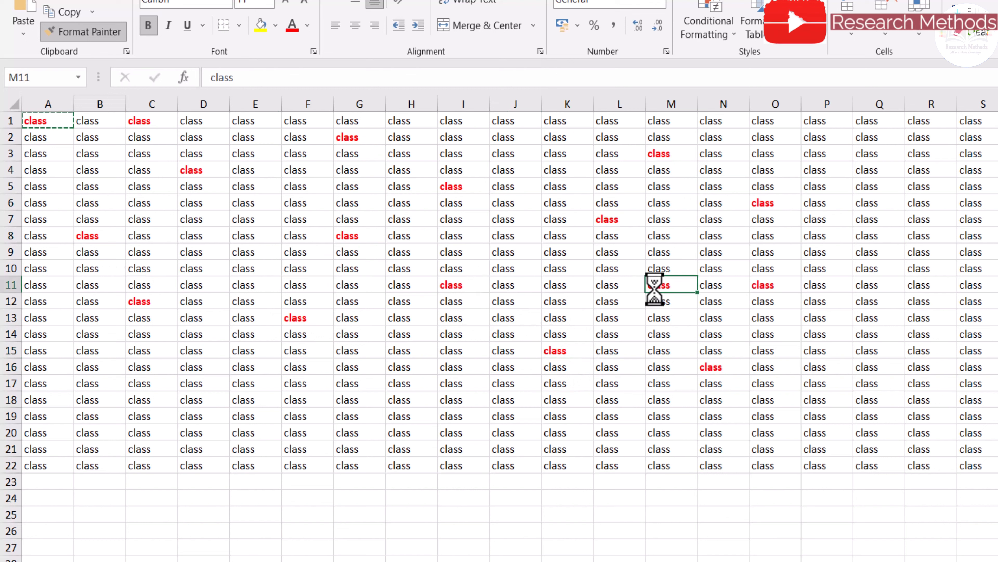
left_click(341, 416)
left_click(141, 416)
left_click(87, 366)
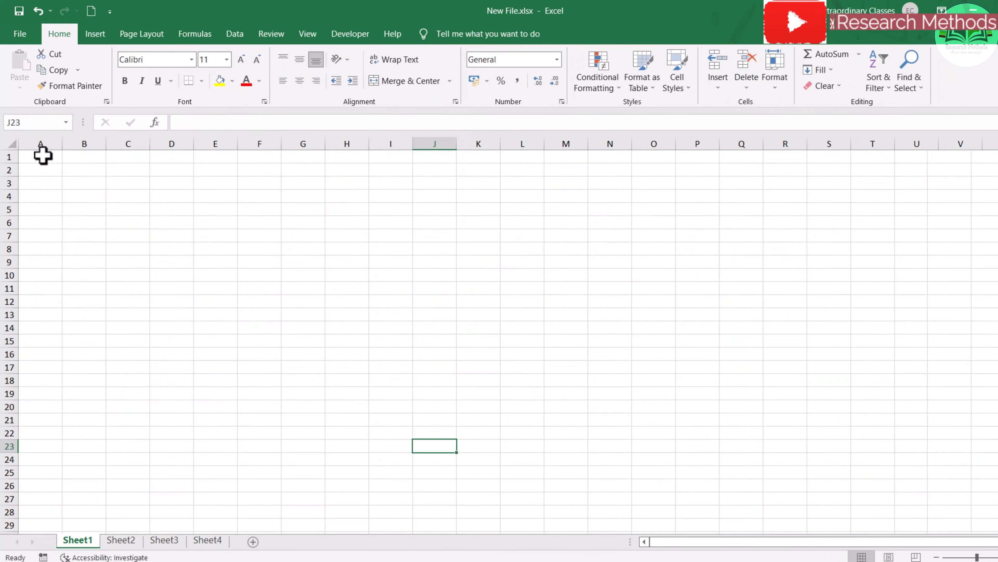
left_click(43, 155)
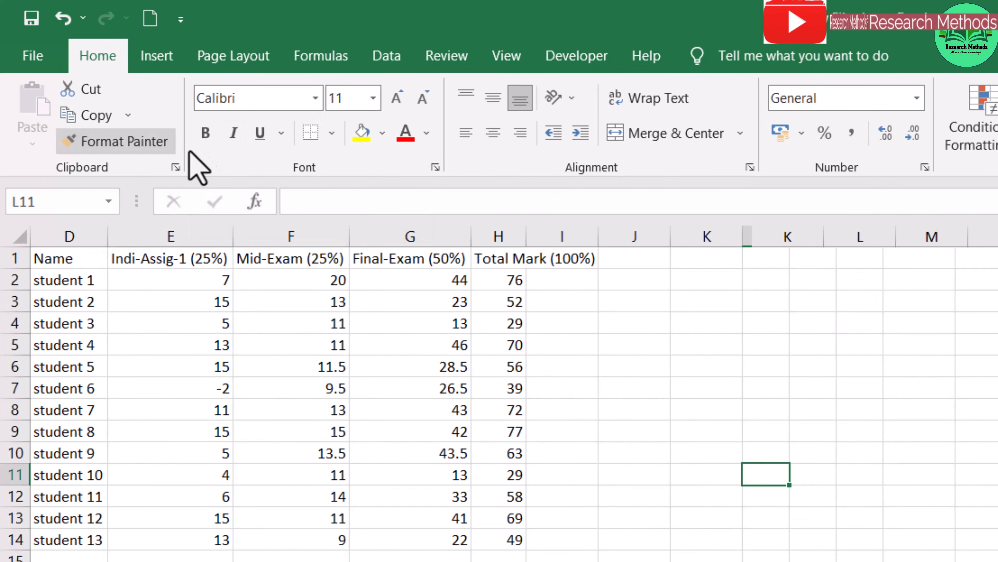
Set the font of the student table's header cells D1:H1 to Times New Roman.
left_click(80, 297)
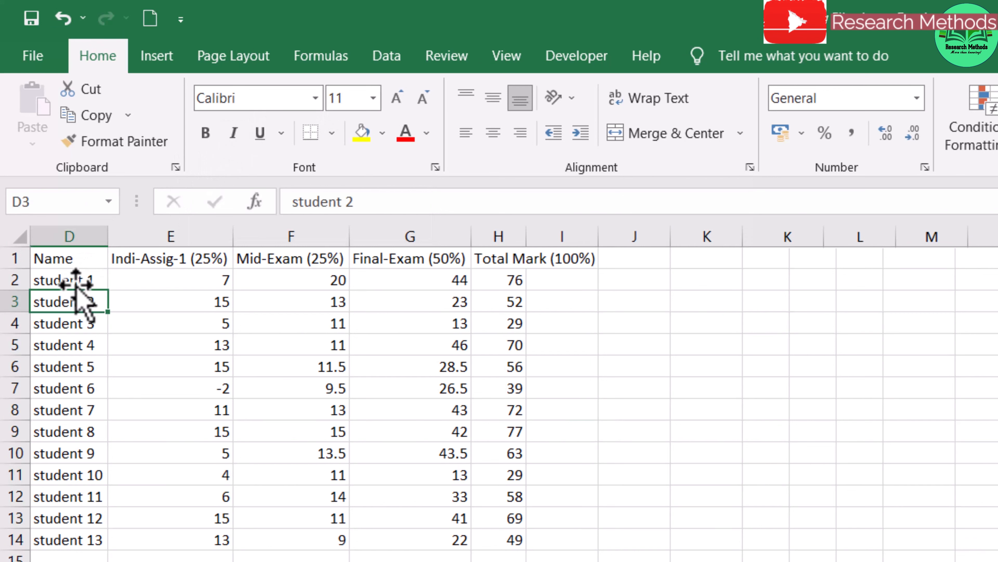
left_click(73, 258)
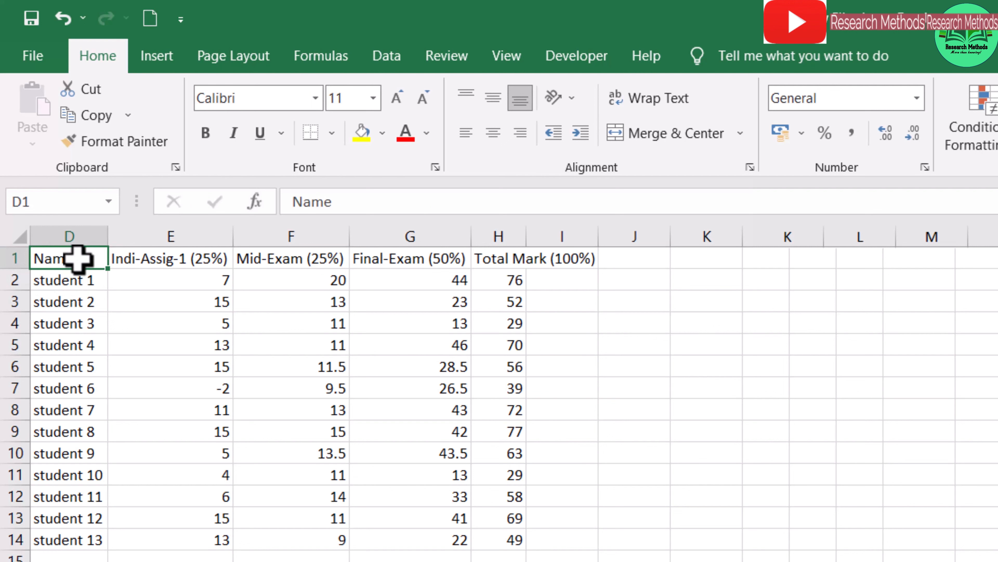
left_click_drag(80, 257, 518, 259)
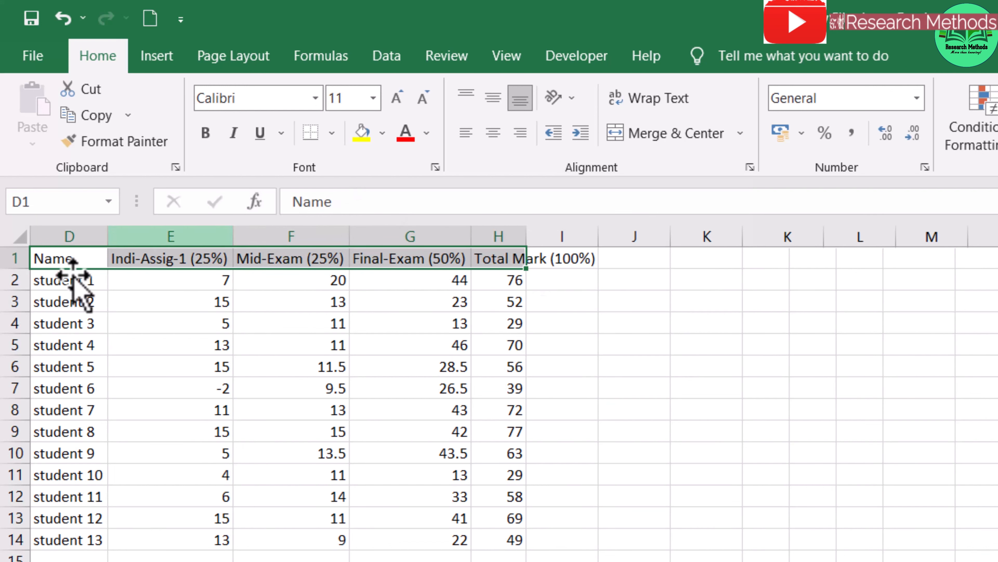
left_click(315, 99)
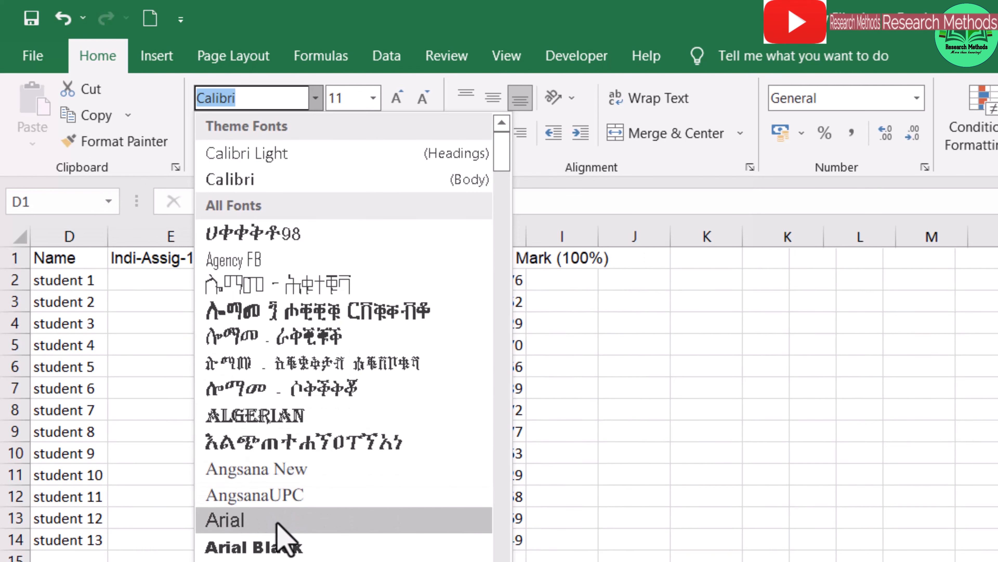
scroll(280, 539, "down", 2)
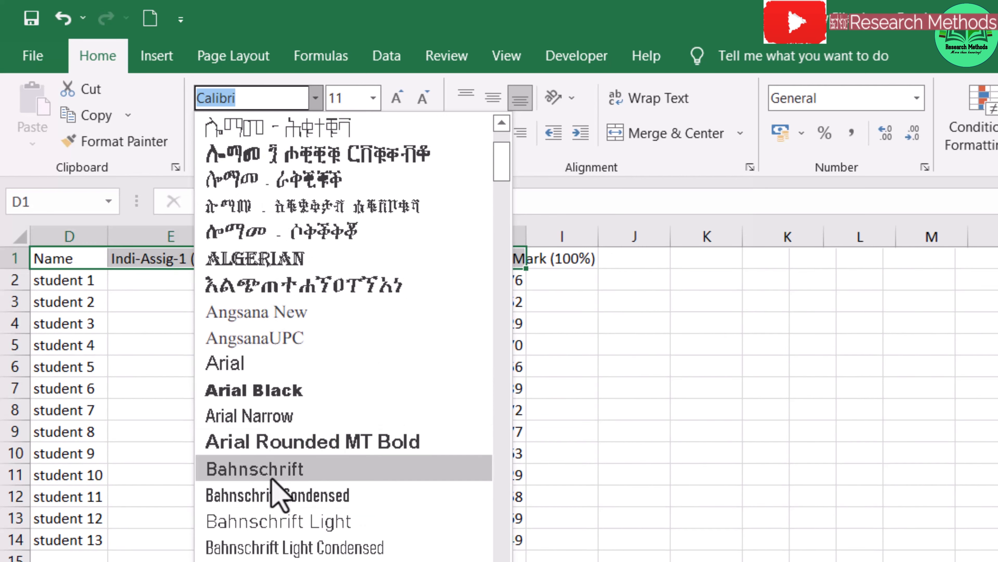
scroll(279, 484, "down", 6)
scroll(278, 478, "down", 20)
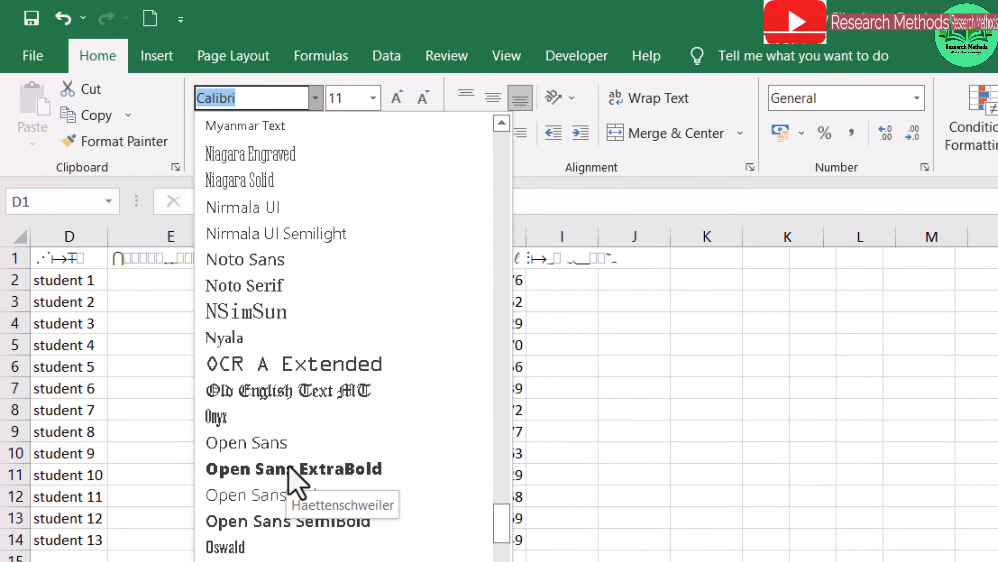
scroll(295, 479, "down", 2)
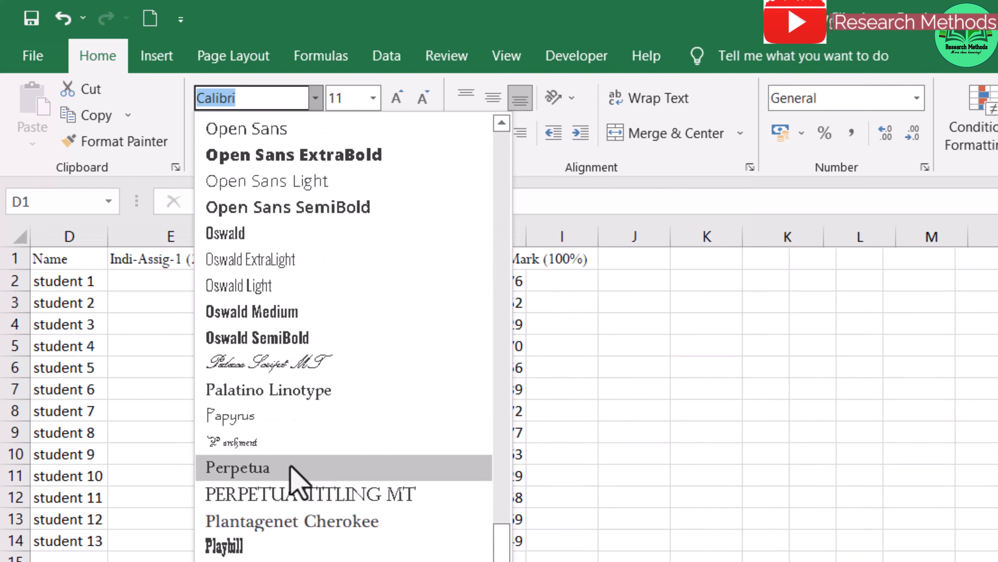
scroll(306, 475, "up", 2)
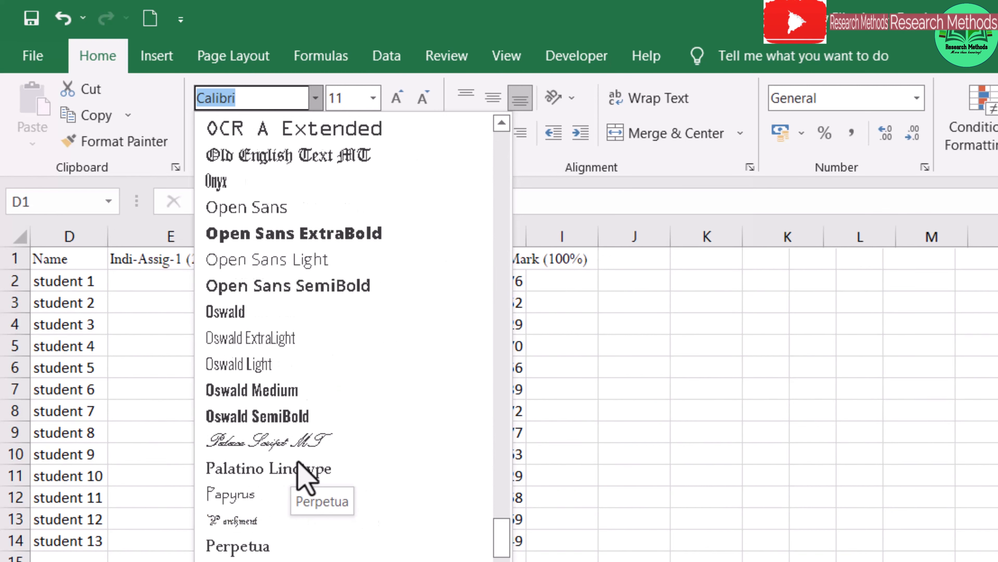
scroll(306, 408, "down", 15)
key("Escape")
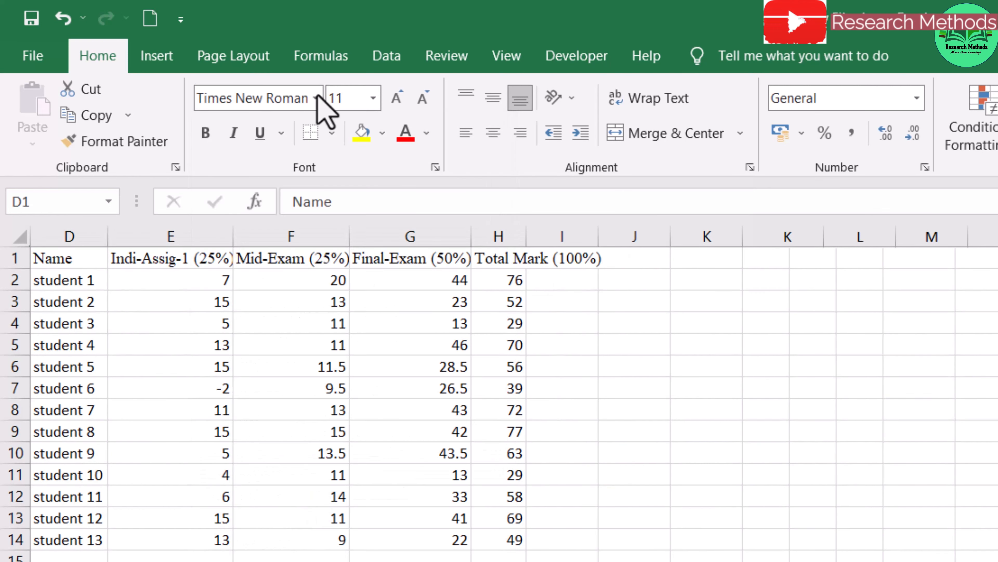
Make the header cells D1:H1 bold, italic and underlined.
left_click(261, 342)
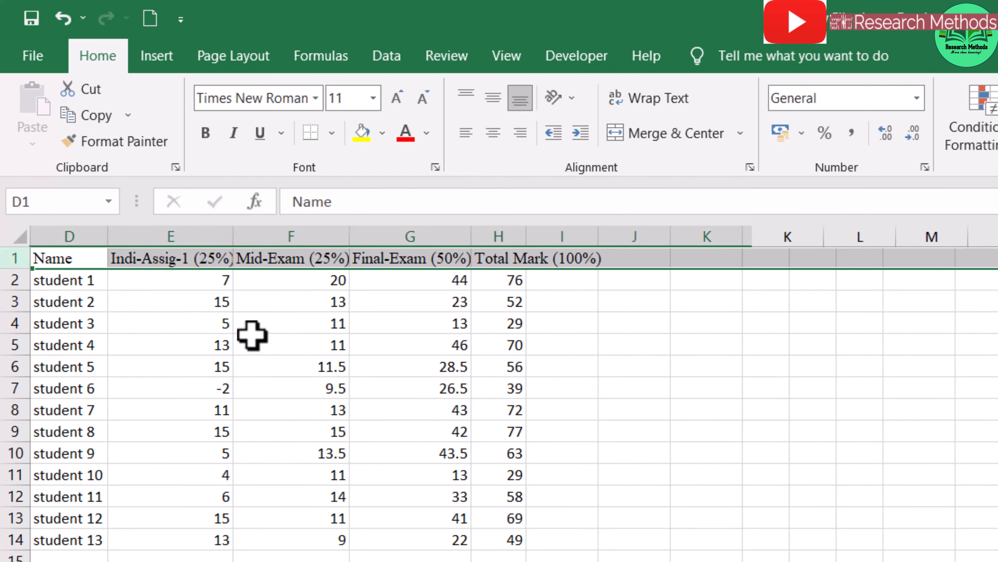
left_click(253, 341)
left_click_drag(73, 258, 506, 255)
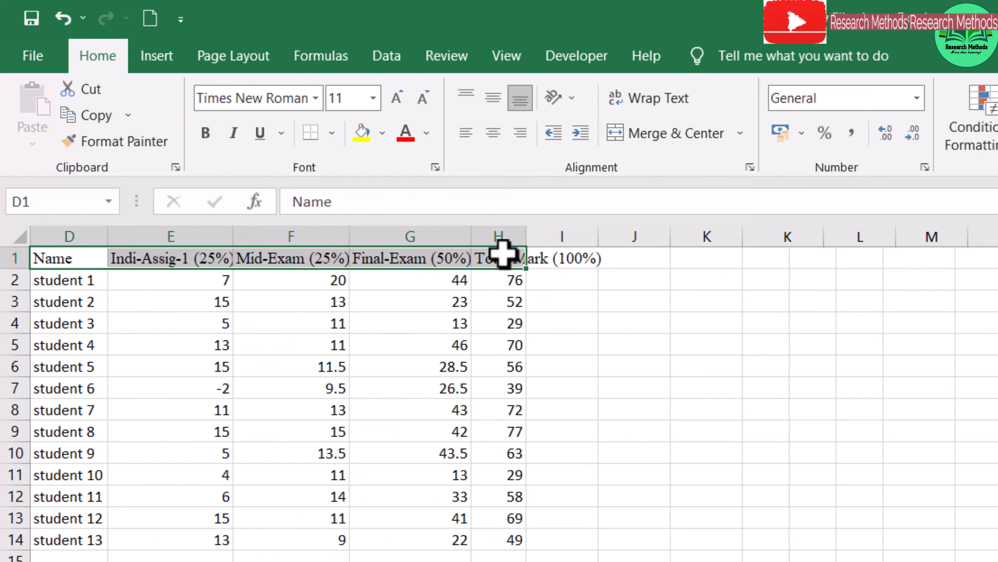
left_click(203, 131)
left_click(233, 133)
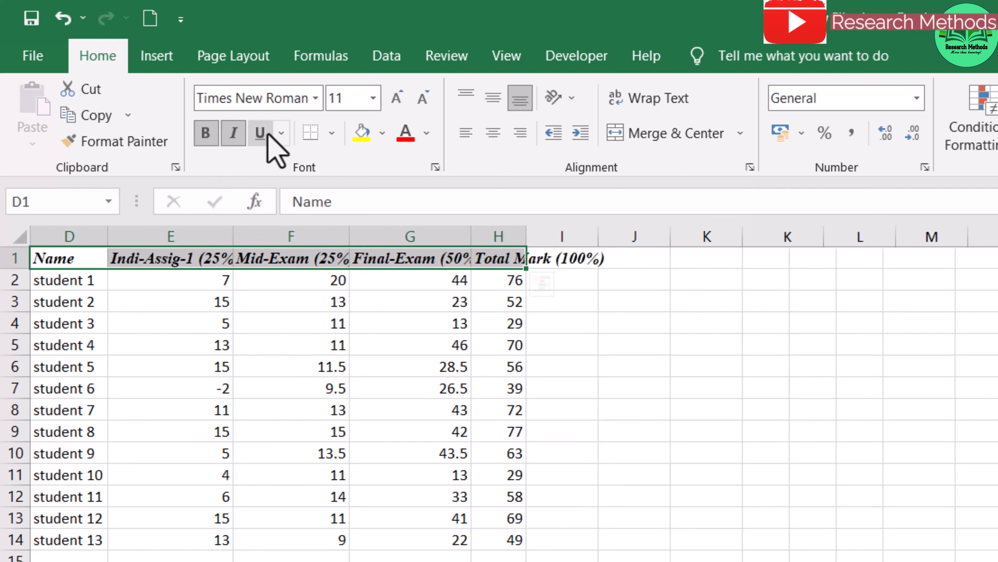
left_click(260, 132)
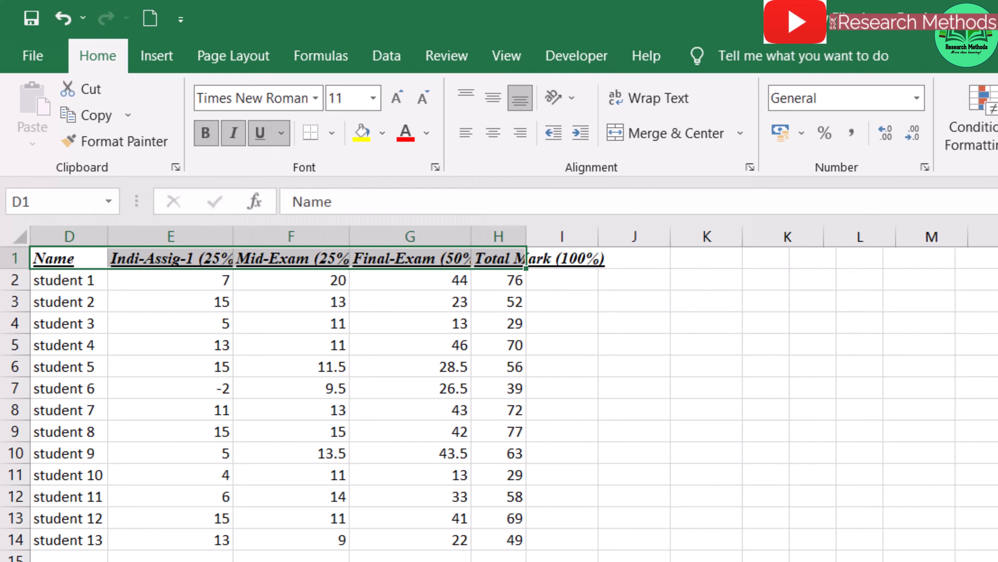
Zoom the worksheet in to 254% and back out to 129%.
mouse_move(884, 560)
left_mouse_down()
mouse_move(910, 560)
mouse_move(894, 560)
left_mouse_up()
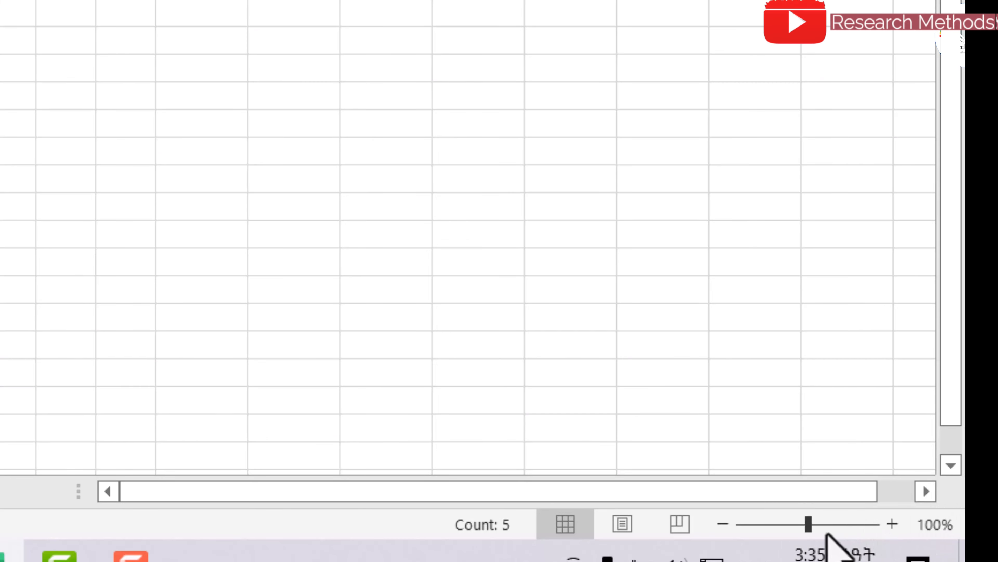
left_click_drag(808, 524, 847, 524)
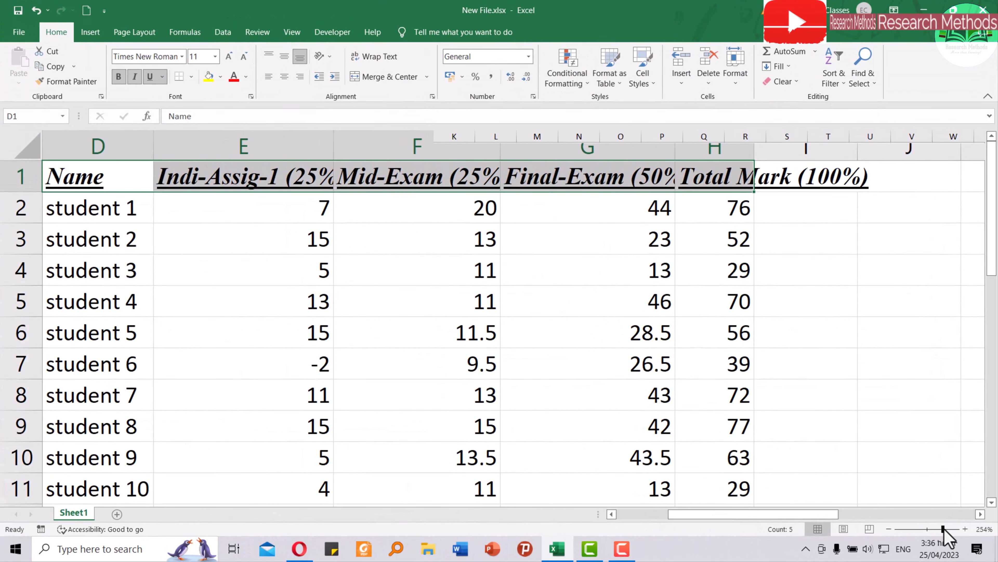
left_click_drag(944, 529, 932, 530)
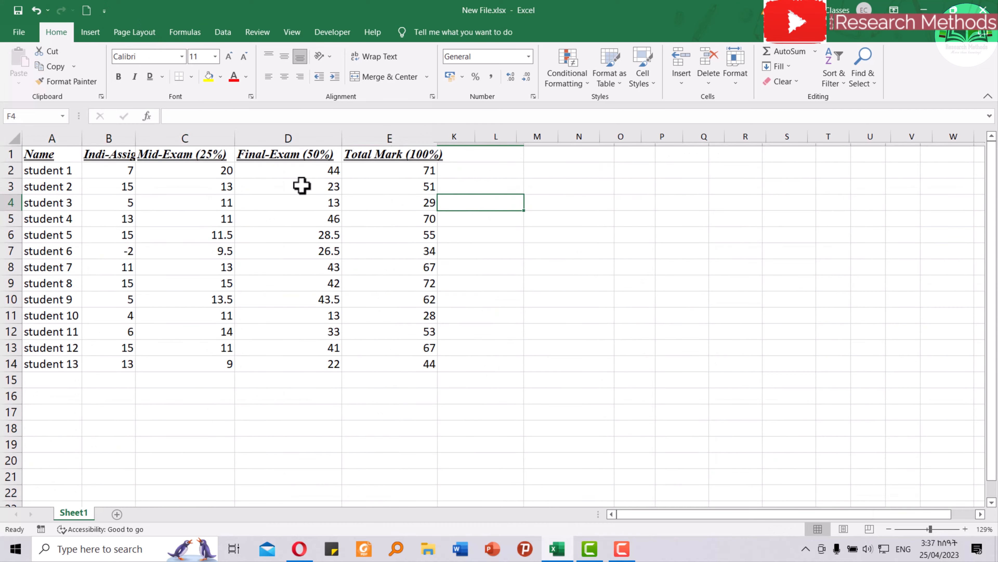
Select the student marks table A1:E14 and review the available border options without applying one.
left_click(302, 186)
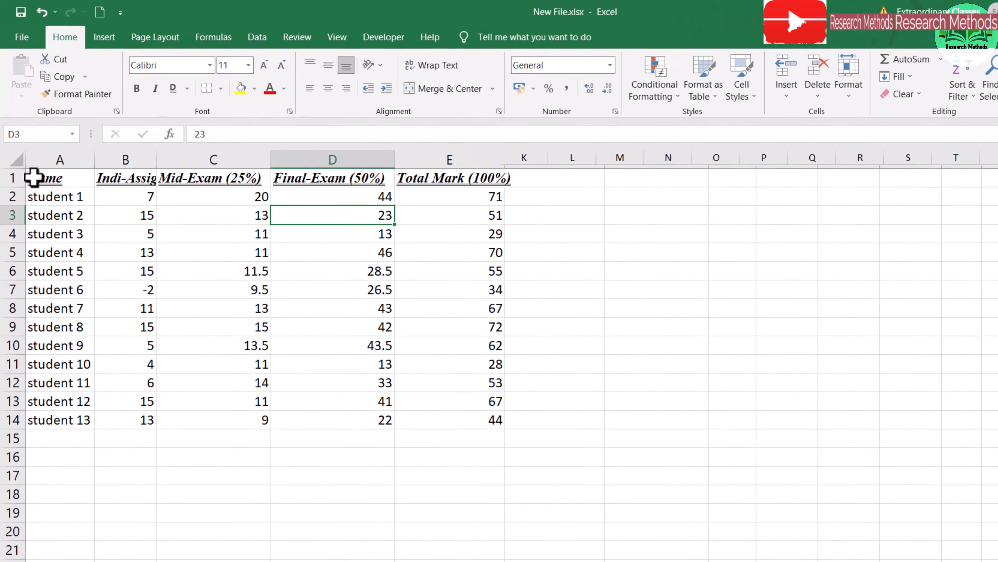
left_click_drag(29, 154, 171, 302)
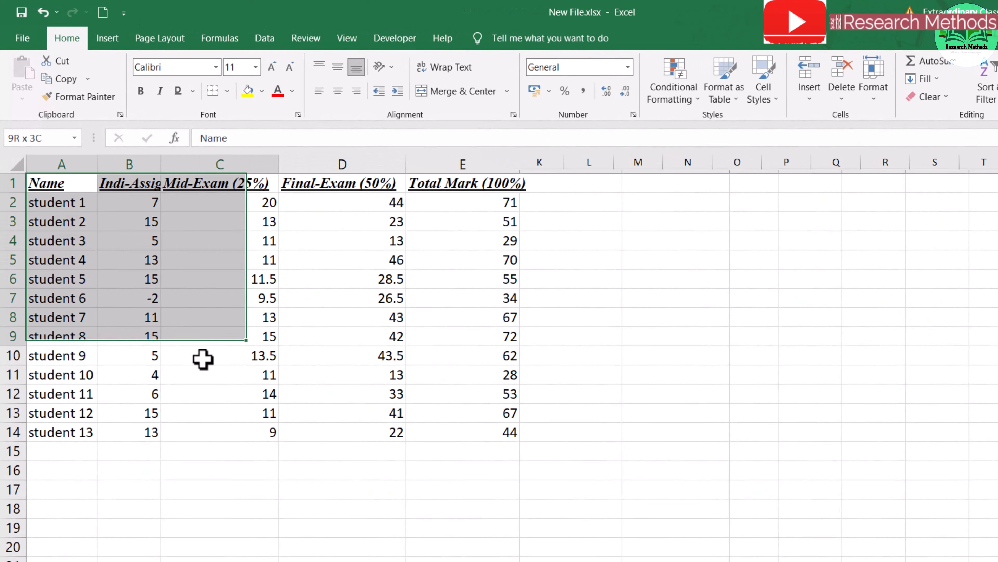
left_click_drag(202, 359, 491, 430)
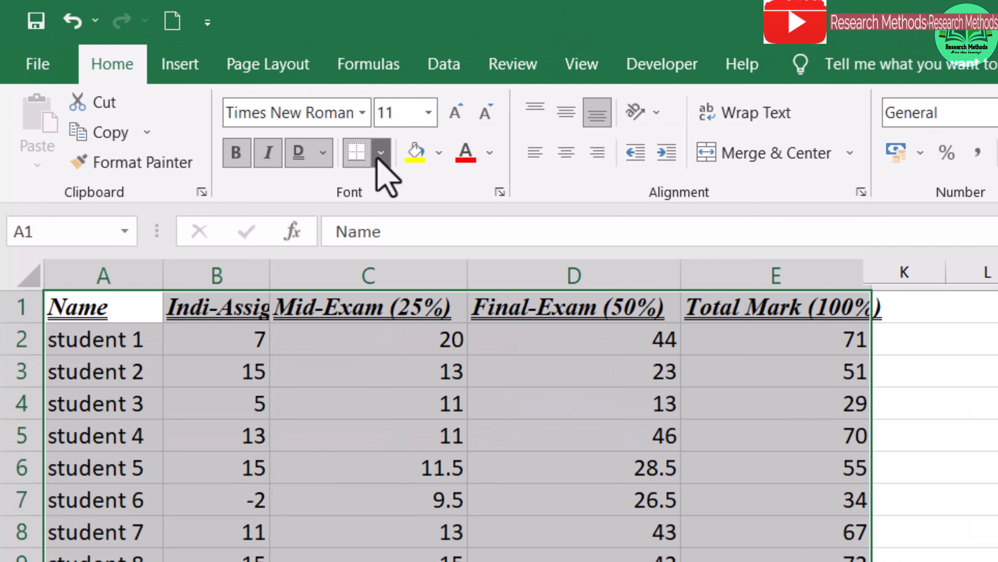
left_click(378, 155)
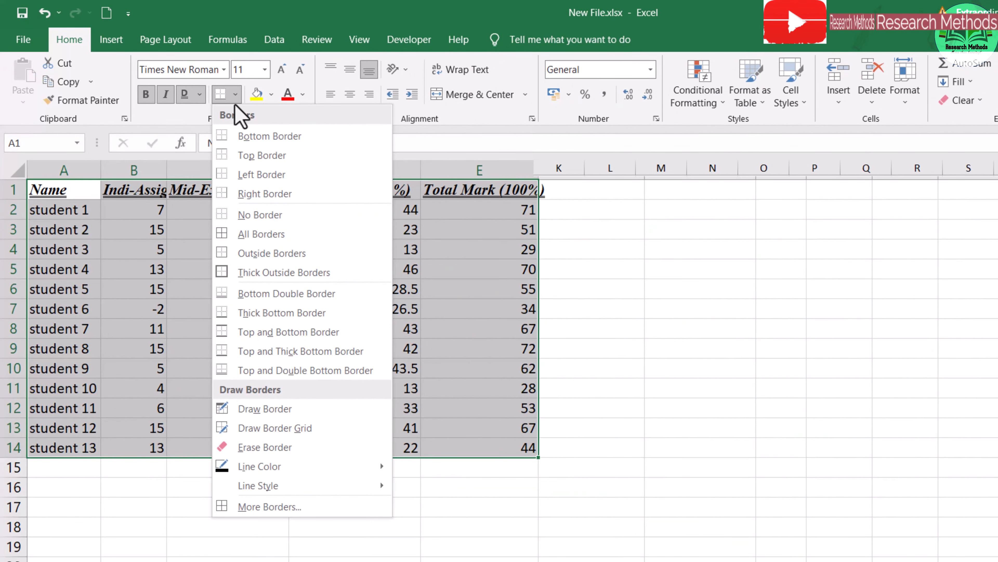
left_click(555, 261)
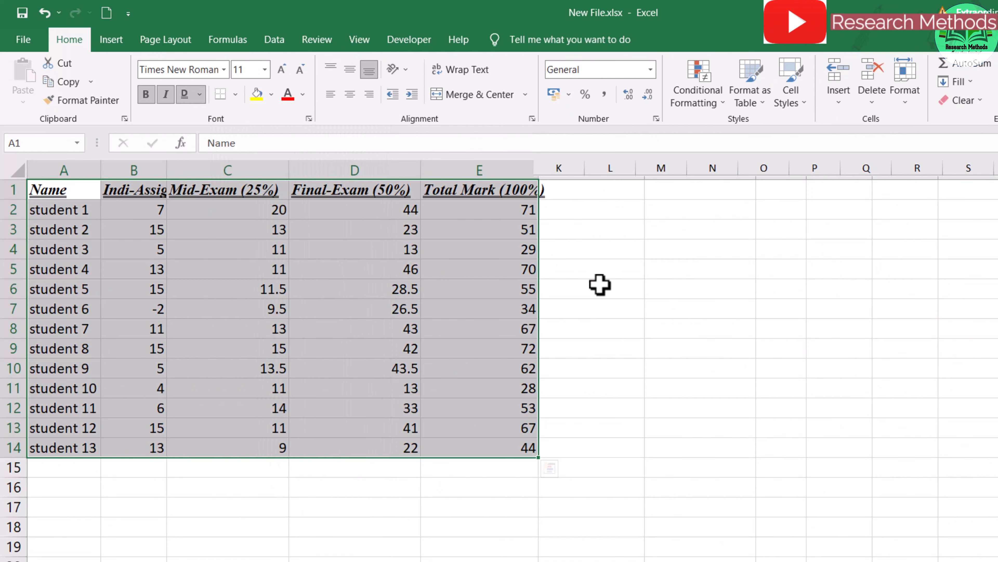
left_click_drag(629, 191, 919, 484)
left_click_drag(134, 488, 815, 558)
left_click(733, 390)
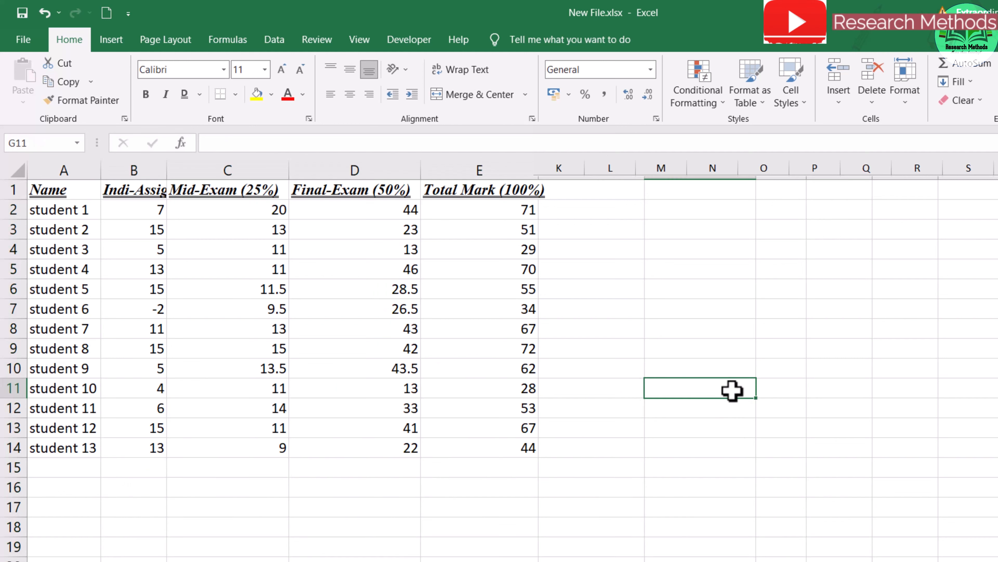
left_click_drag(71, 492, 555, 560)
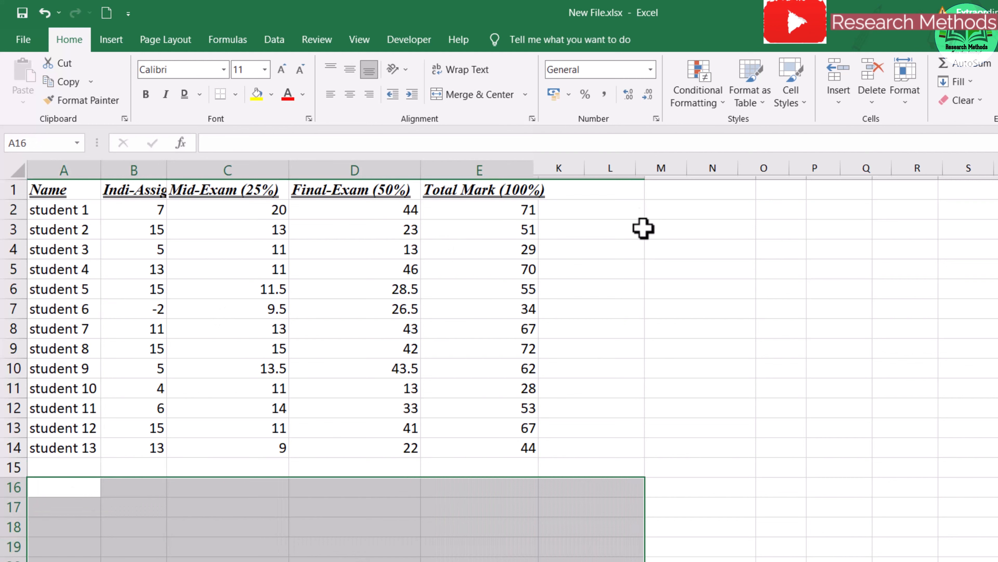
left_click_drag(629, 193, 843, 517)
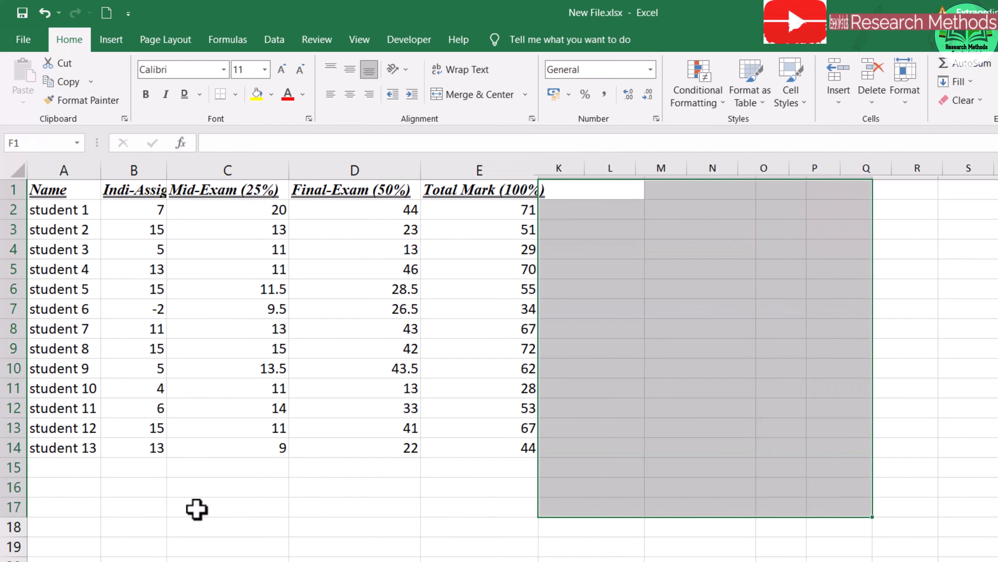
left_click(93, 491)
left_click_drag(93, 491, 750, 523)
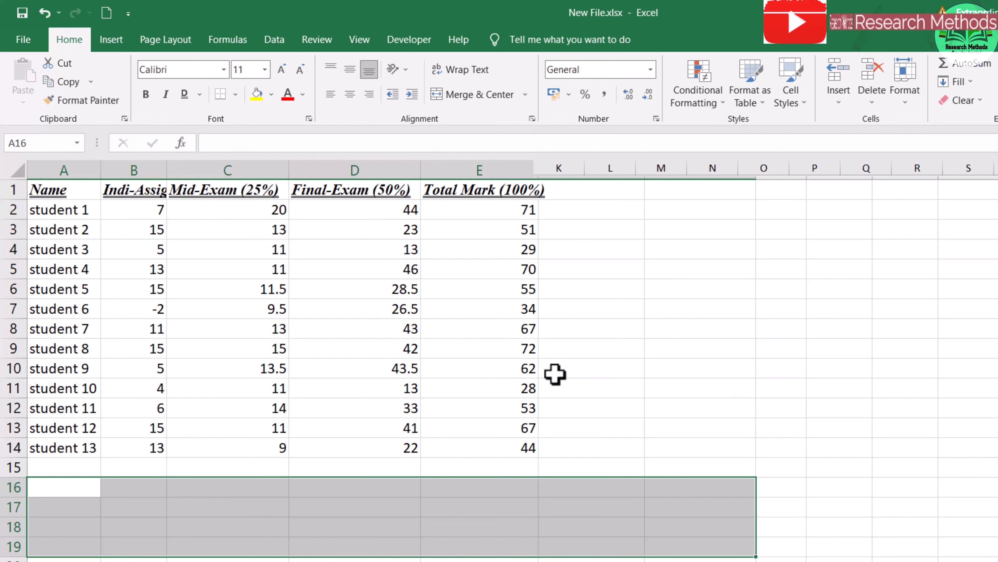
left_click(914, 441)
left_click(693, 482)
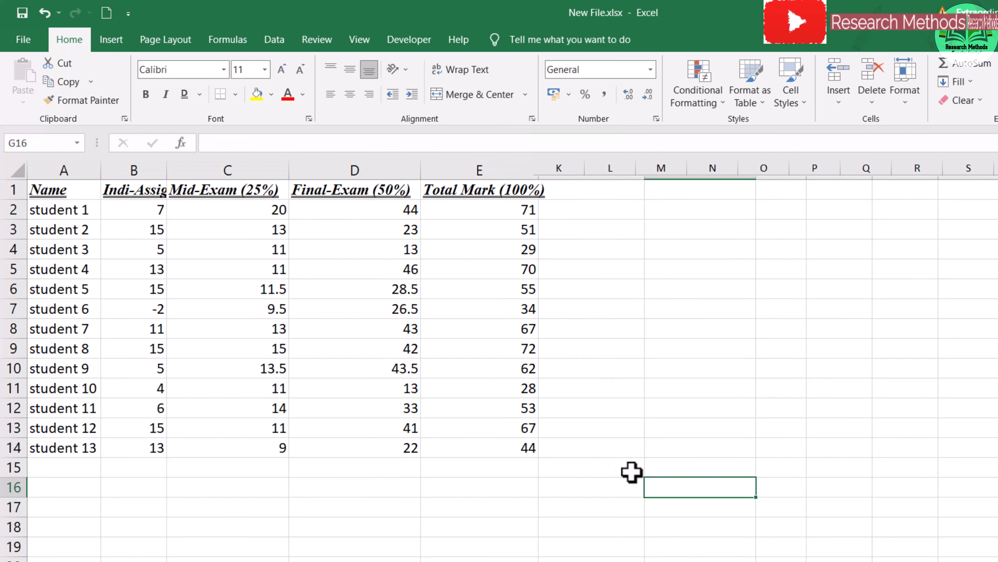
left_click(590, 470)
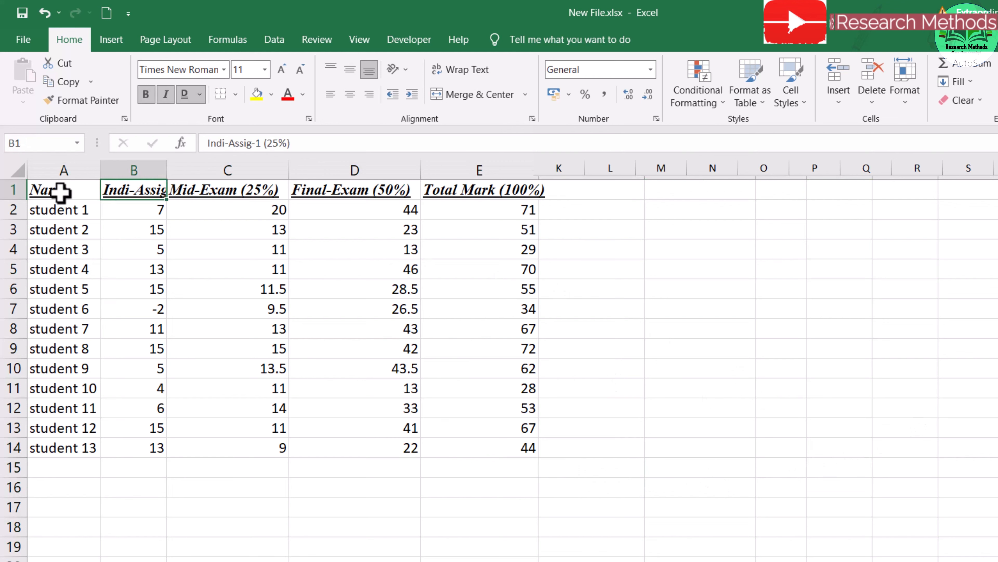
Set the border line colour to dark red and apply All Borders to the student marks table A1:E14.
left_click_drag(64, 193, 518, 452)
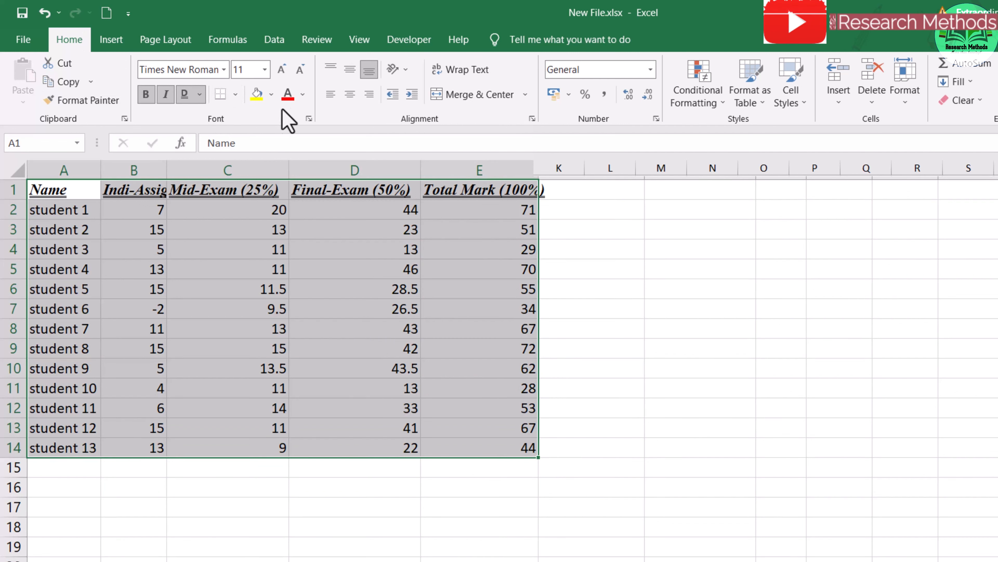
left_click(235, 96)
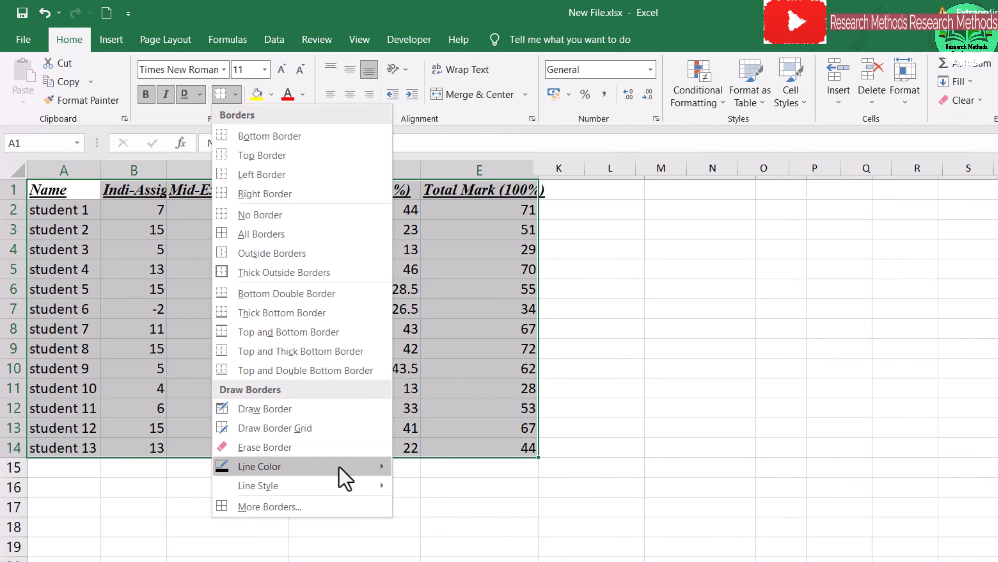
mouse_move(361, 468)
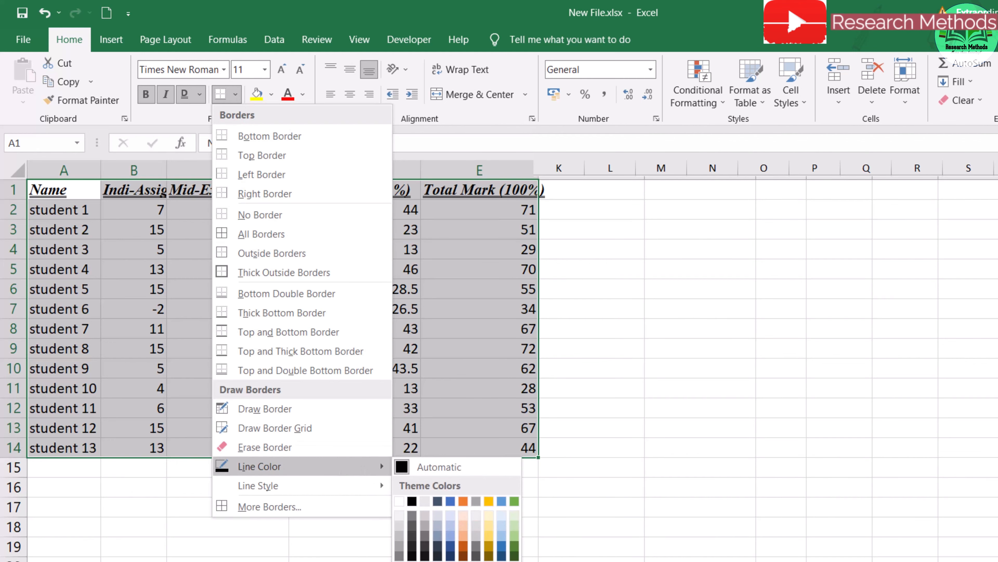
left_click(451, 558)
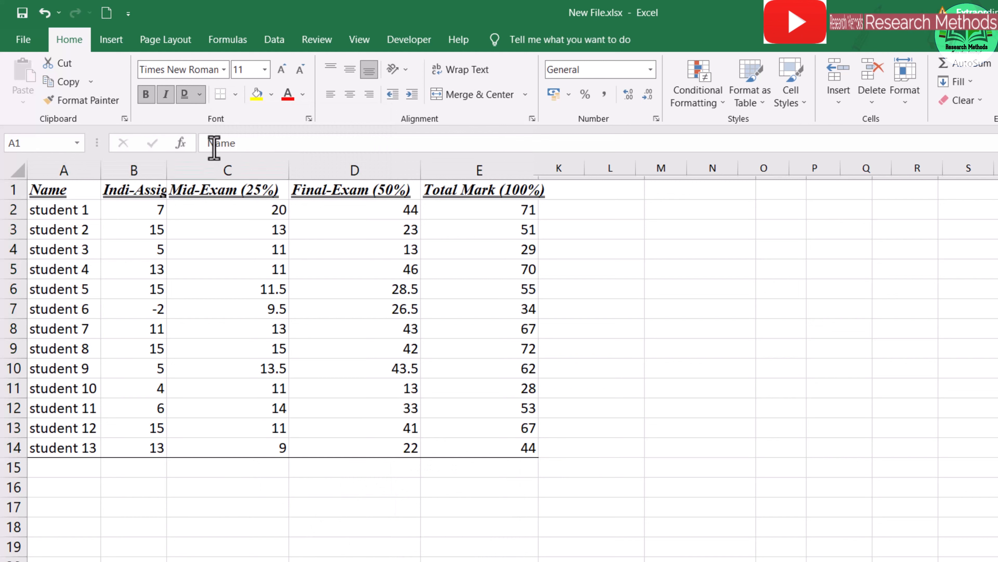
left_click(221, 94)
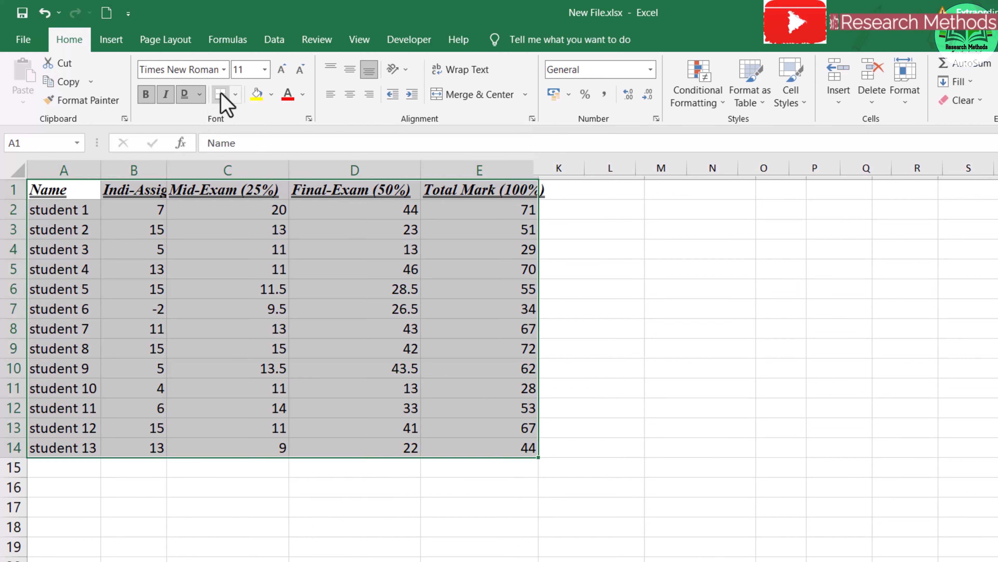
left_click(235, 95)
left_click(245, 232)
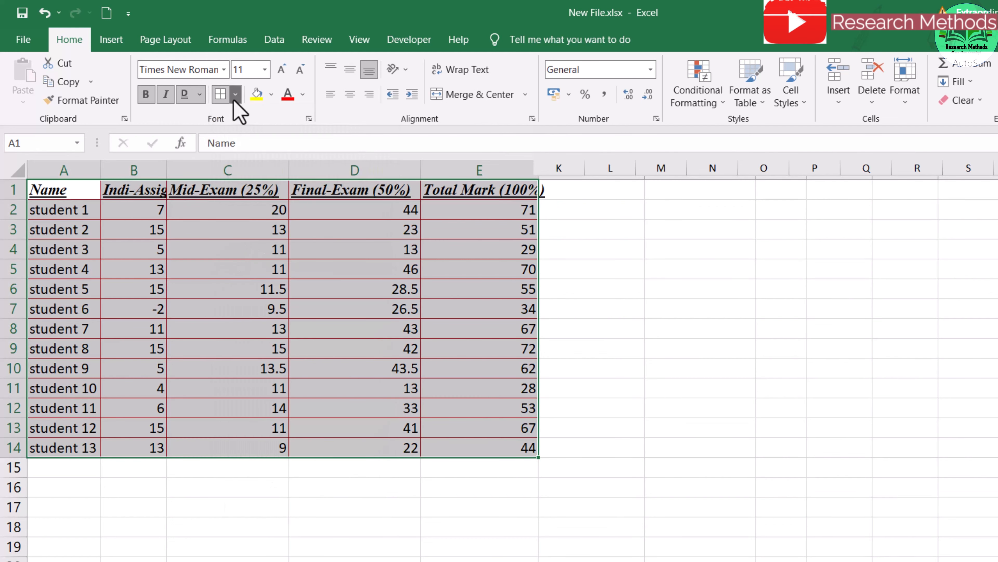
Apply the Top Border option to the table A1:E14 and remove the borders from the student 1 row.
left_click(235, 96)
left_click(279, 155)
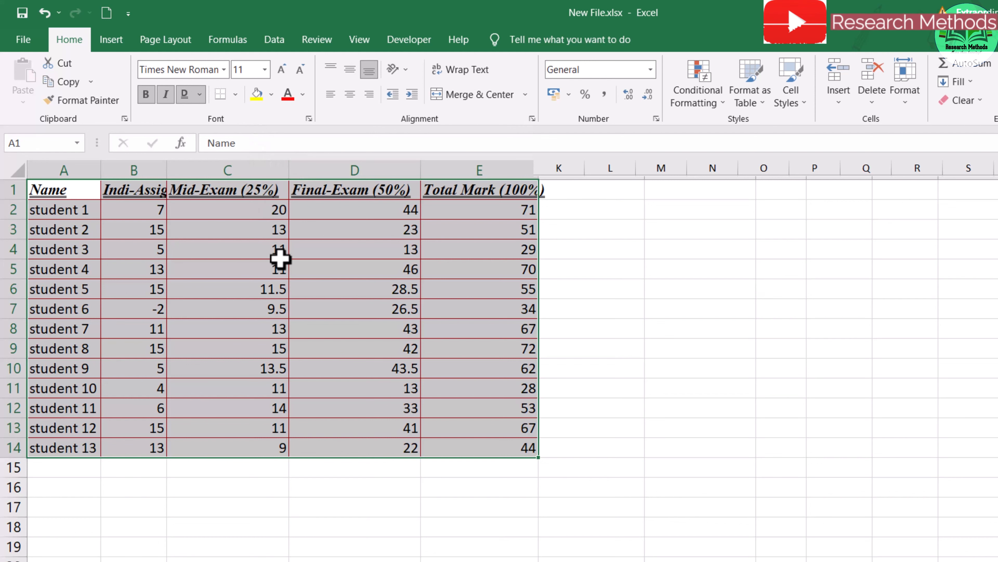
left_click(264, 254)
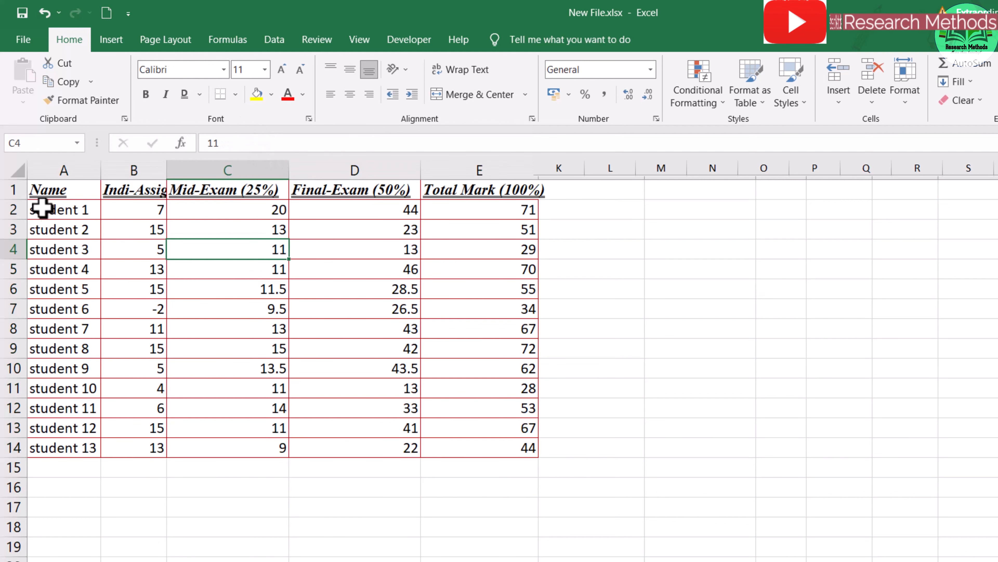
left_click_drag(41, 209, 423, 205)
left_click(251, 253)
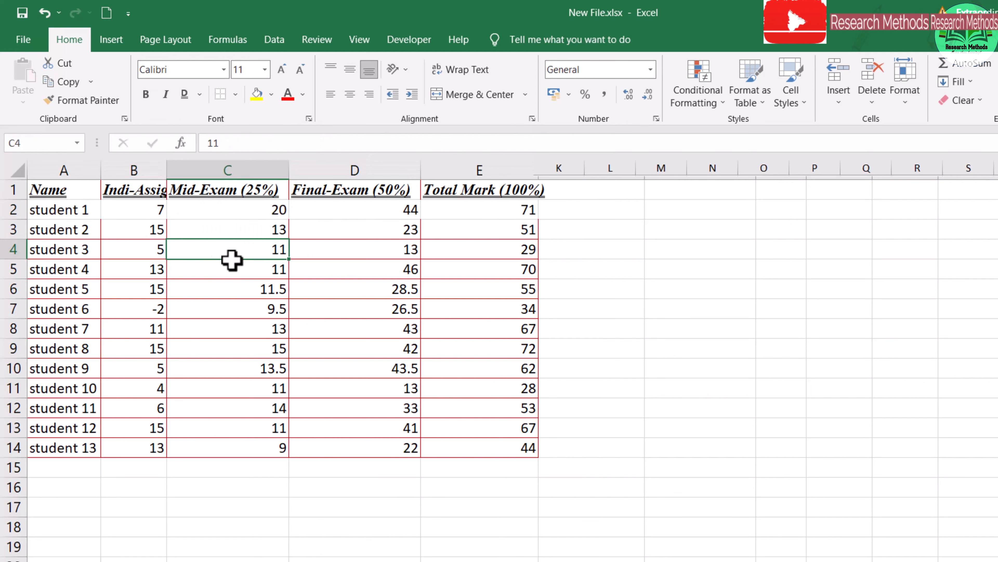
Apply Thick Outside Borders around the student marks table A1:E14.
left_click_drag(61, 193, 509, 452)
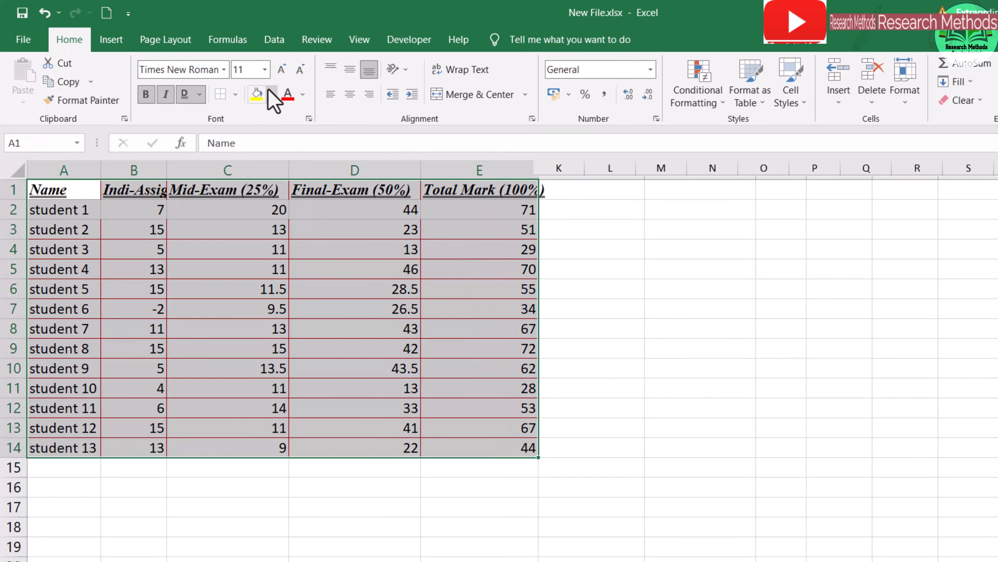
left_click(235, 94)
left_click(268, 272)
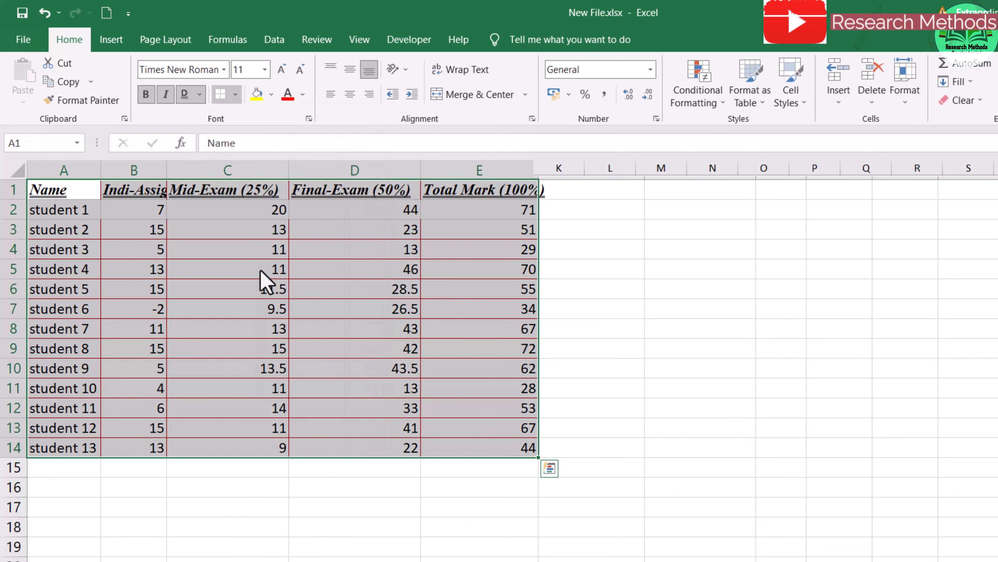
left_click(597, 335)
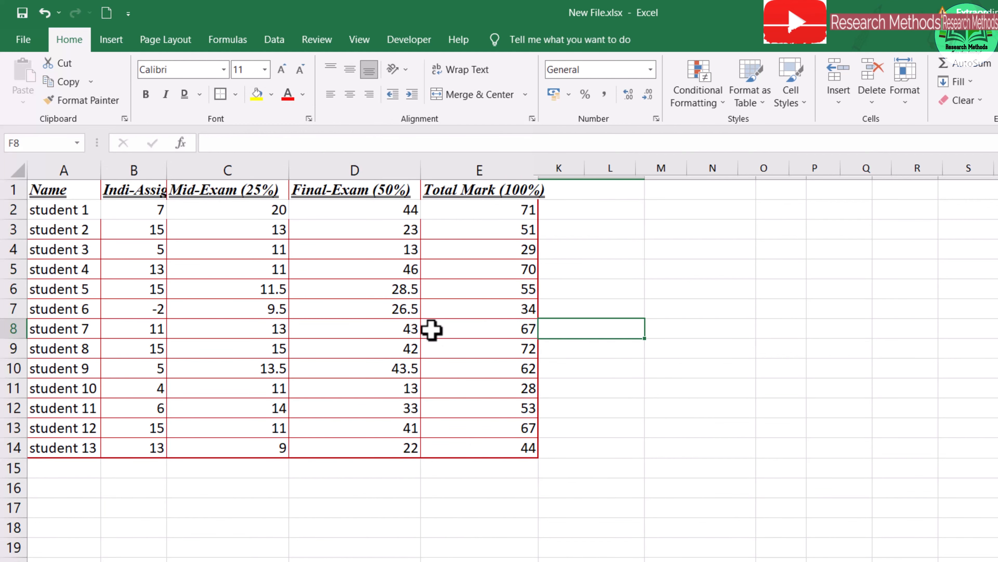
Reapply All Borders to the student marks table A1:E14 using the double line style.
left_click_drag(40, 191, 511, 447)
left_click(235, 95)
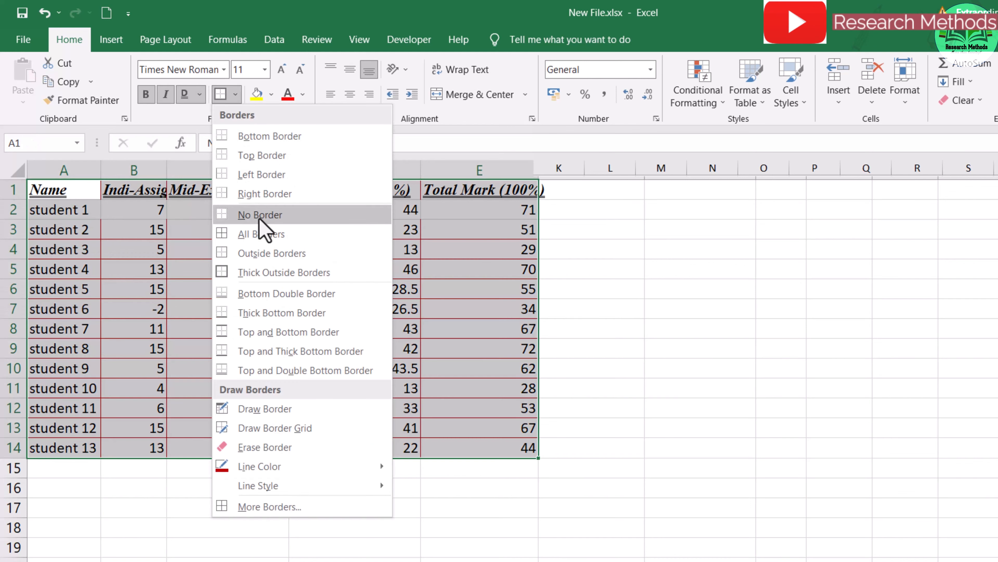
left_click(262, 233)
left_click(235, 98)
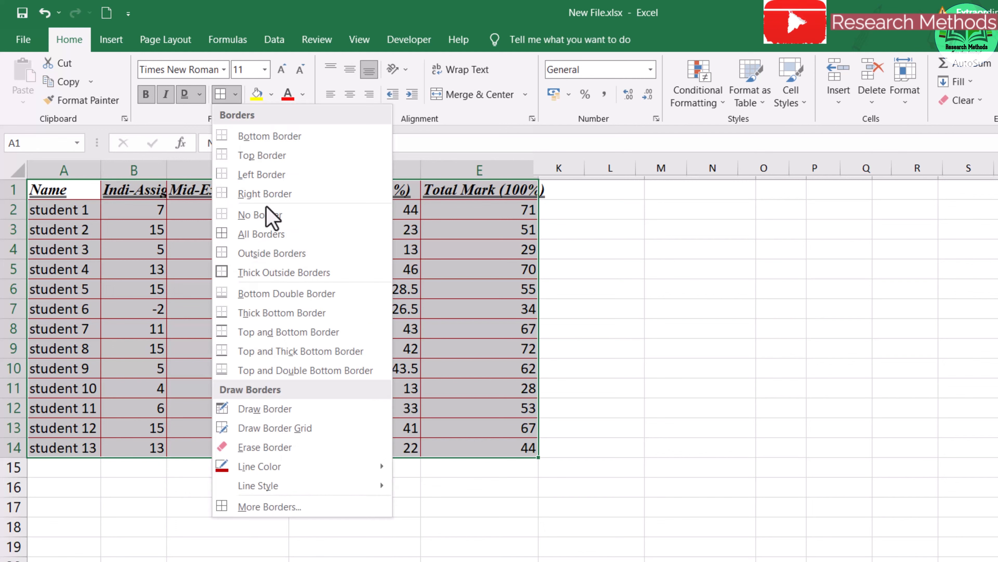
mouse_move(365, 463)
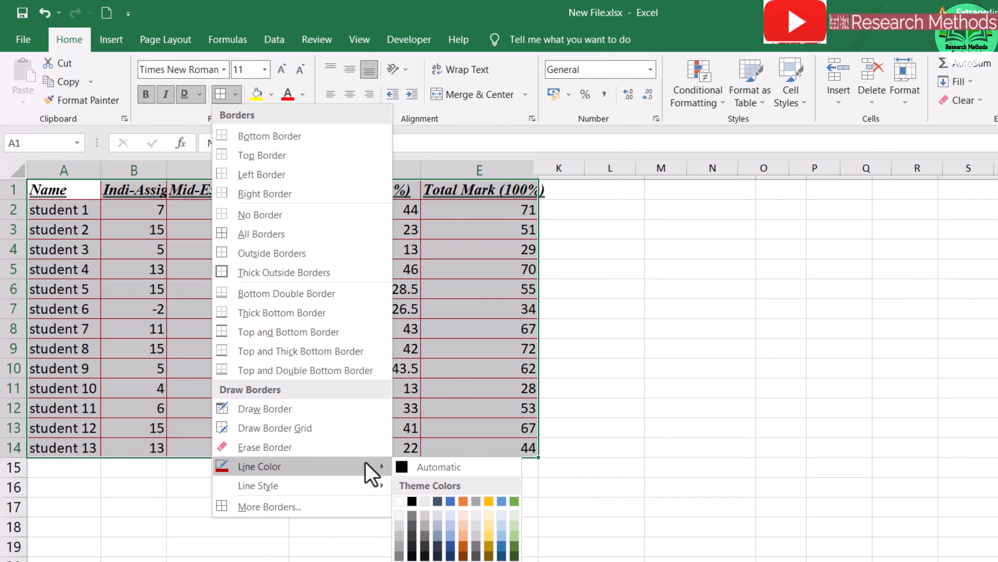
mouse_move(357, 491)
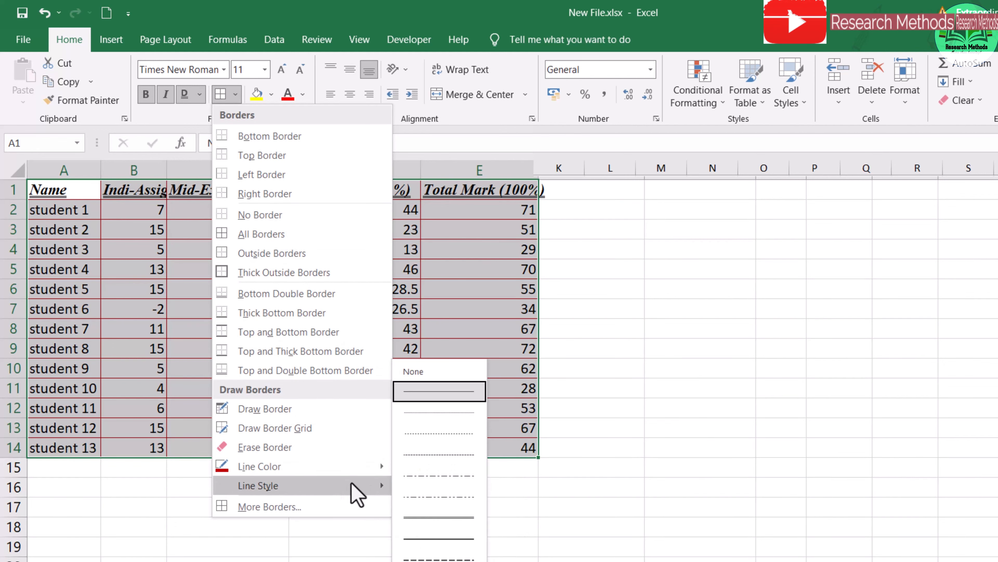
left_click(436, 527)
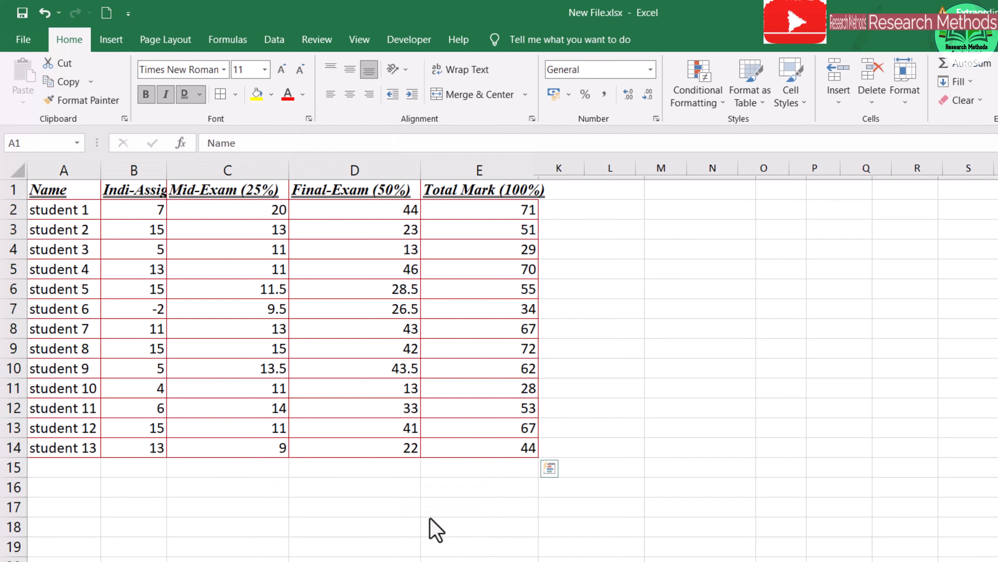
left_click(220, 96)
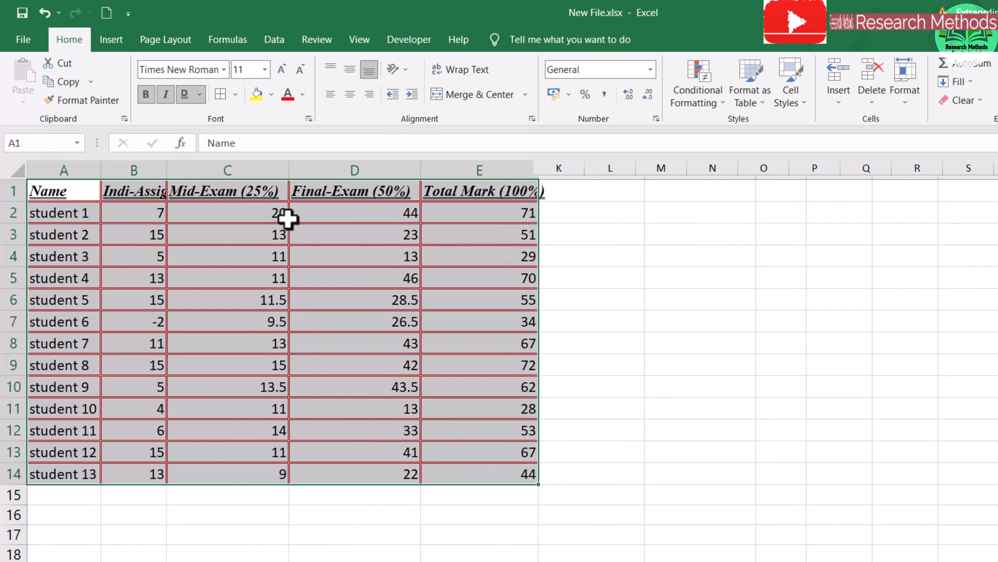
Toggle the inside vertical border of the table A1:E14 in the Format Cells border settings.
left_click(235, 95)
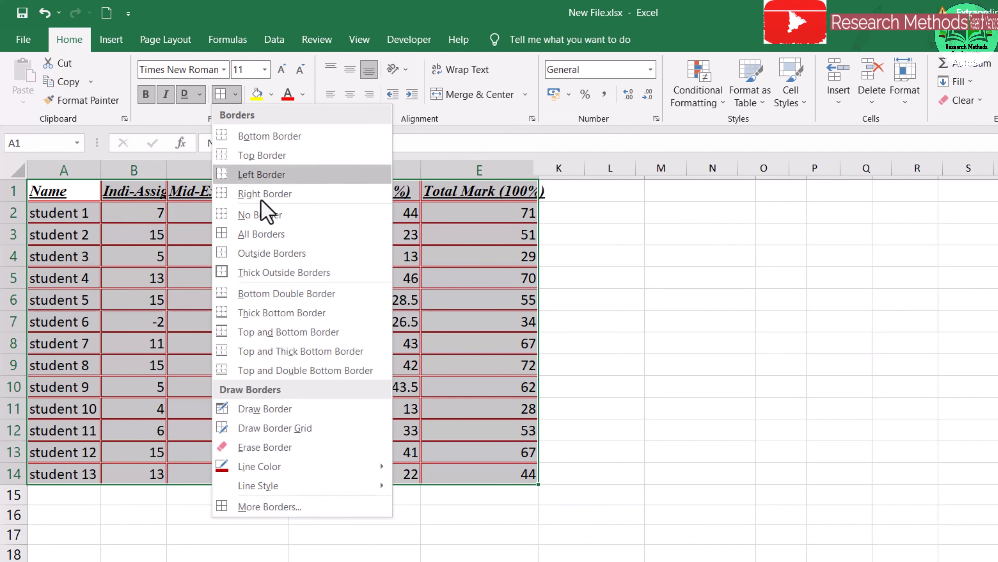
left_click(282, 371)
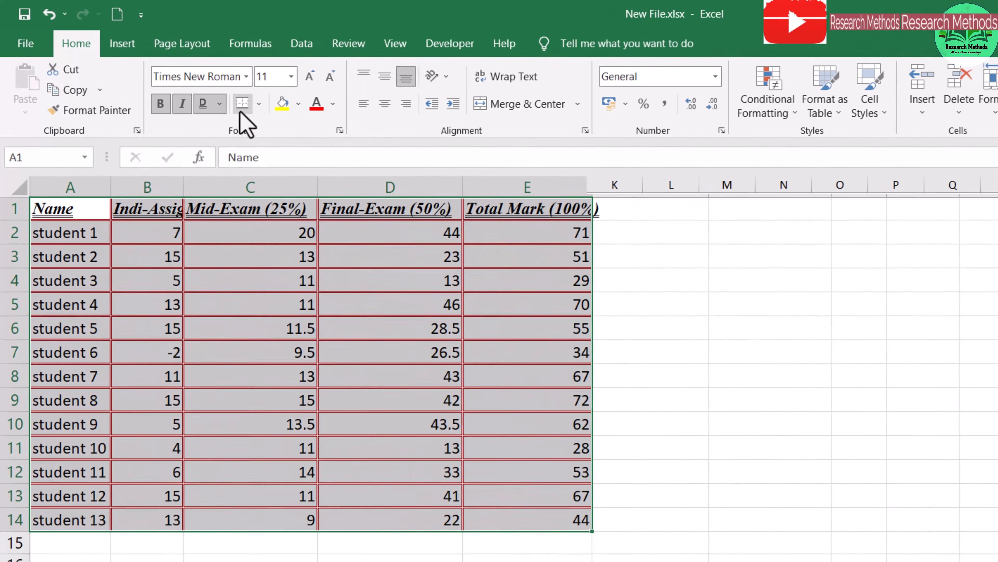
left_click(259, 103)
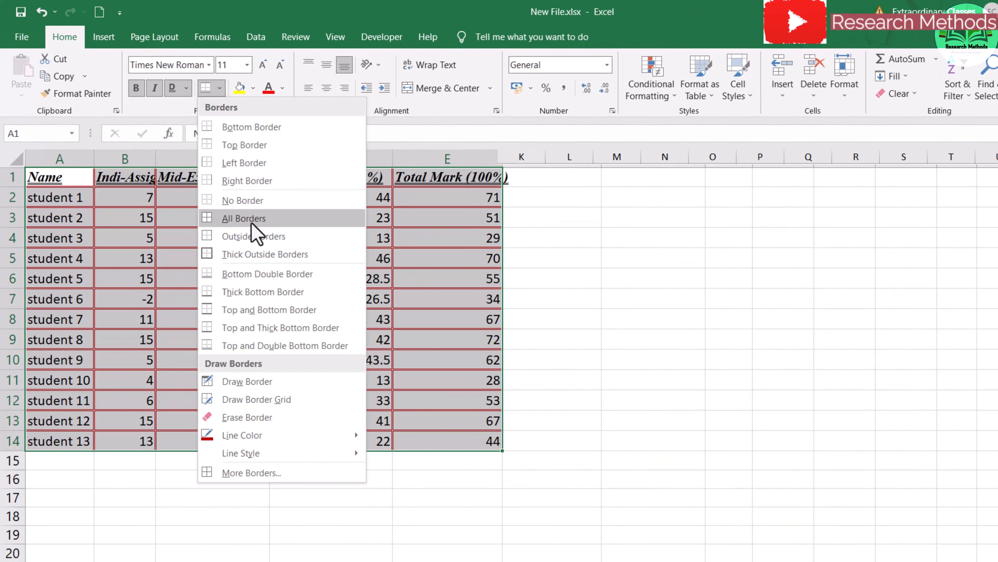
left_click(310, 473)
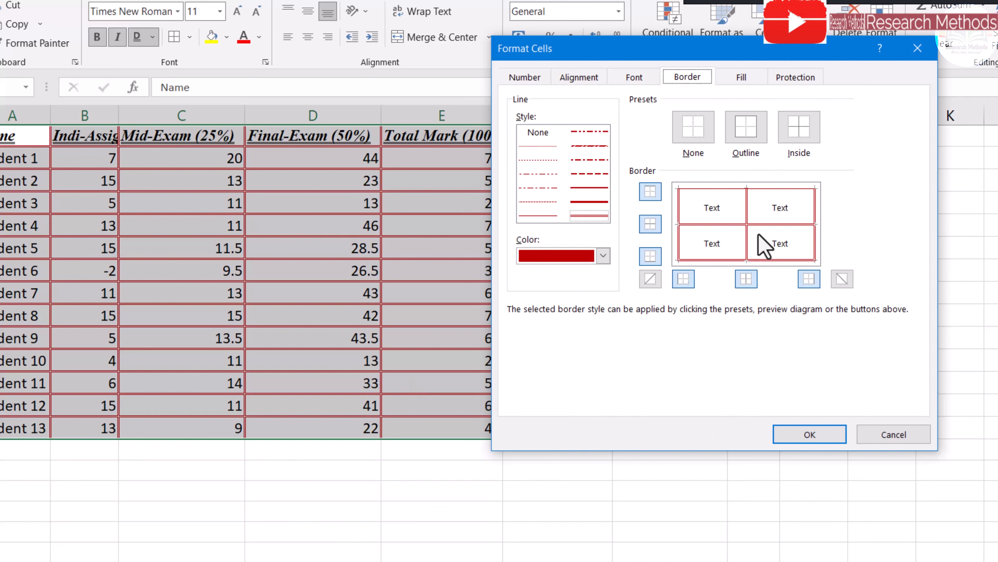
left_click(746, 279)
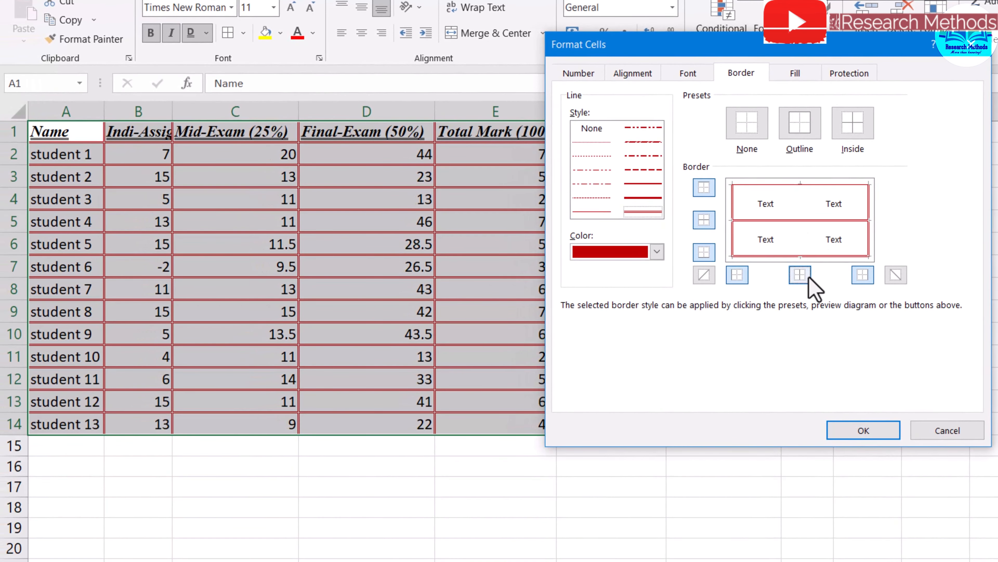
left_click(858, 435)
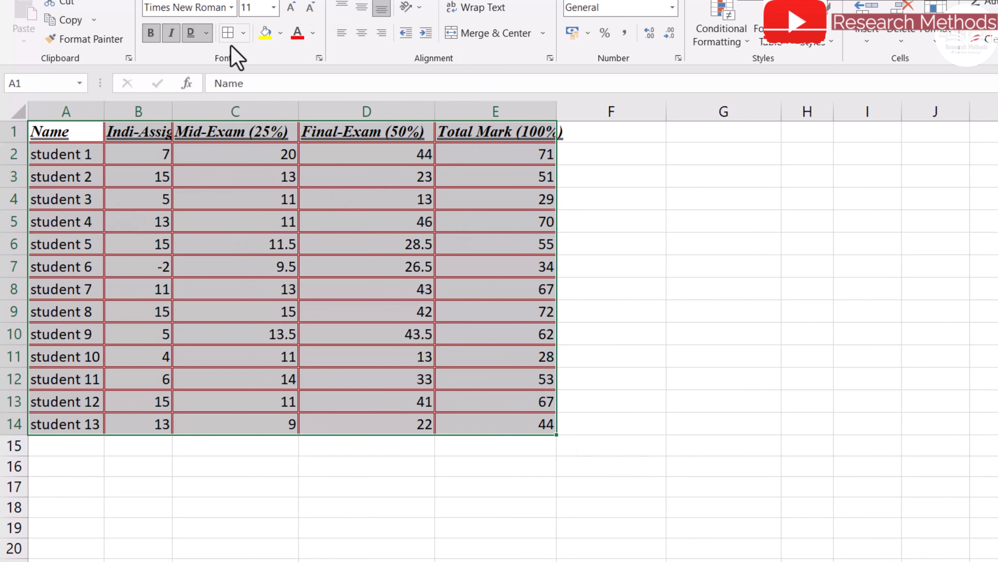
Remove the inside horizontal borders from the student marks table A1:E14 through the Format Cells border settings.
left_click(244, 33)
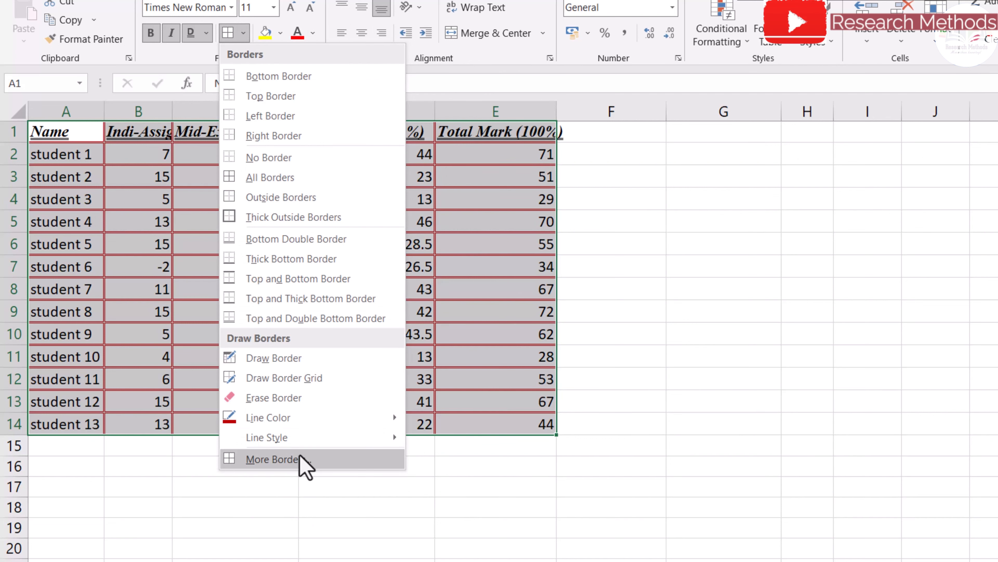
left_click(276, 459)
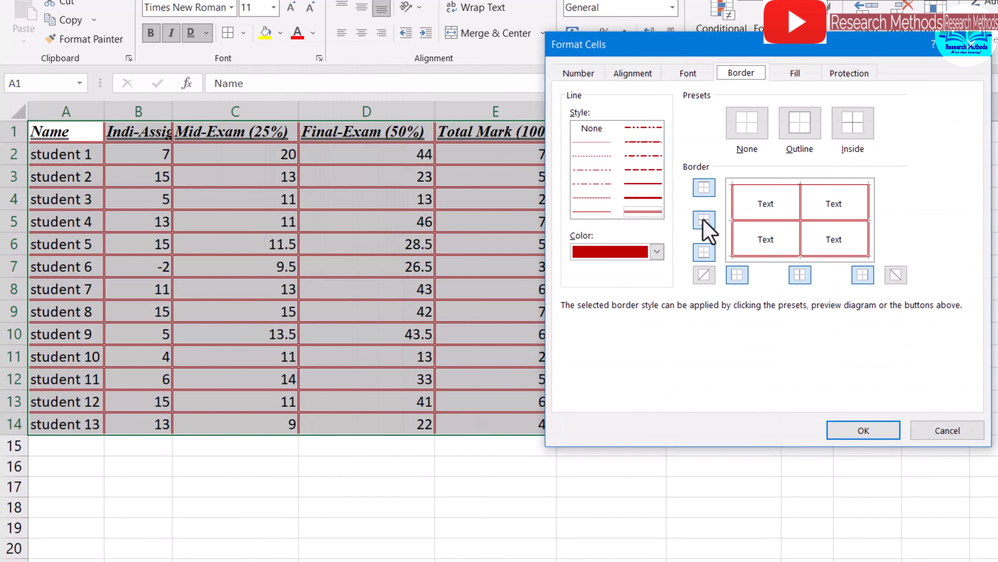
left_click(855, 433)
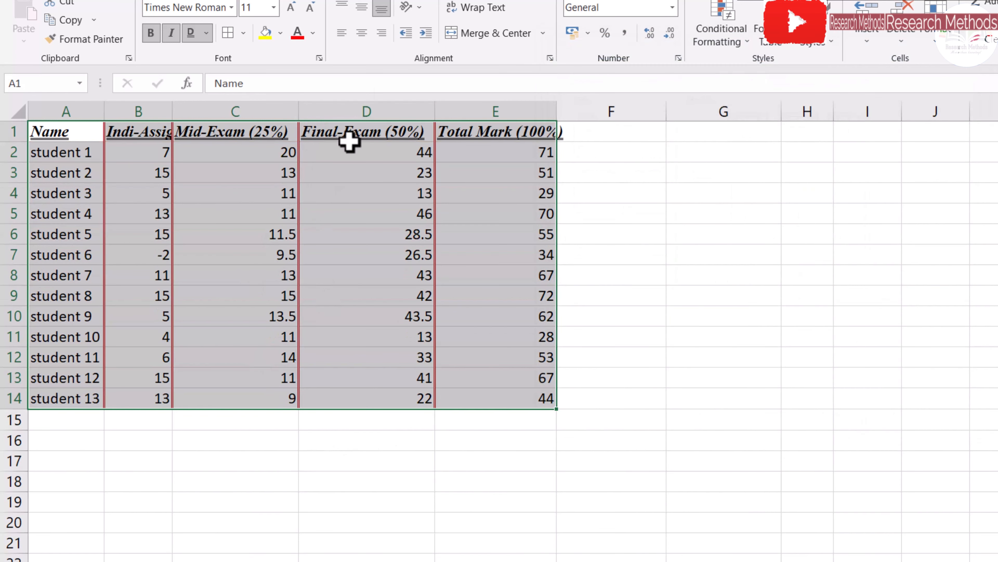
left_click(661, 428)
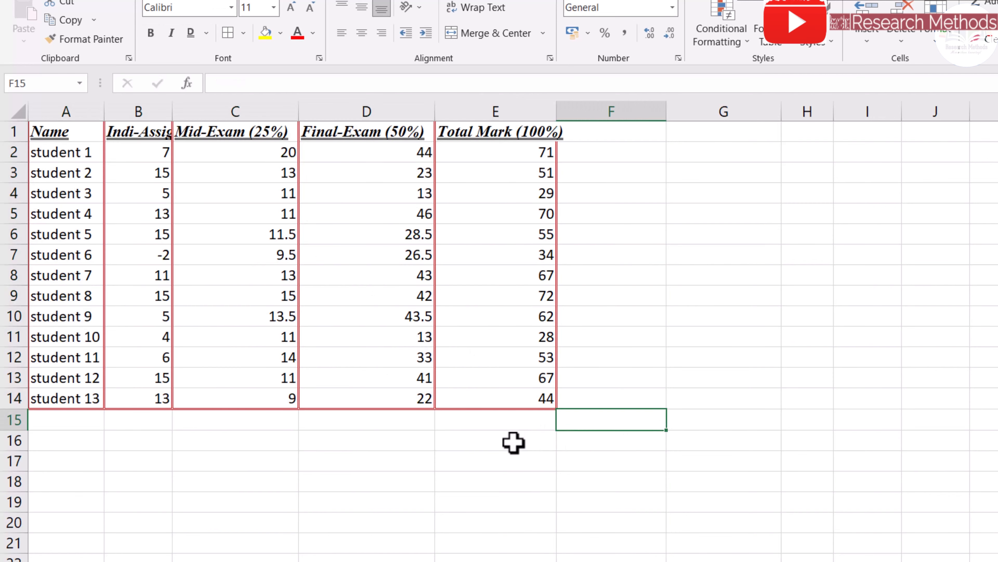
left_click(52, 132)
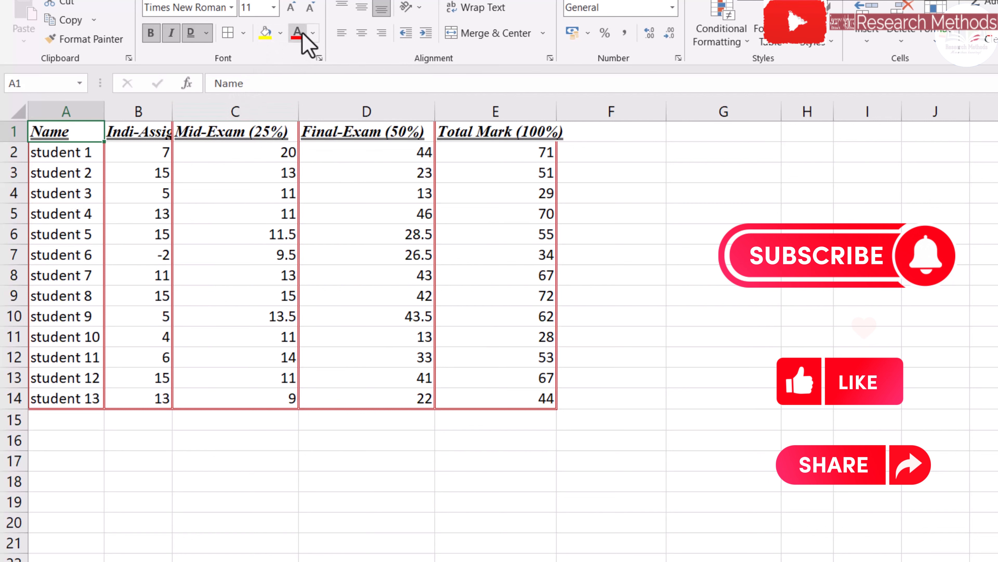
left_click(73, 153)
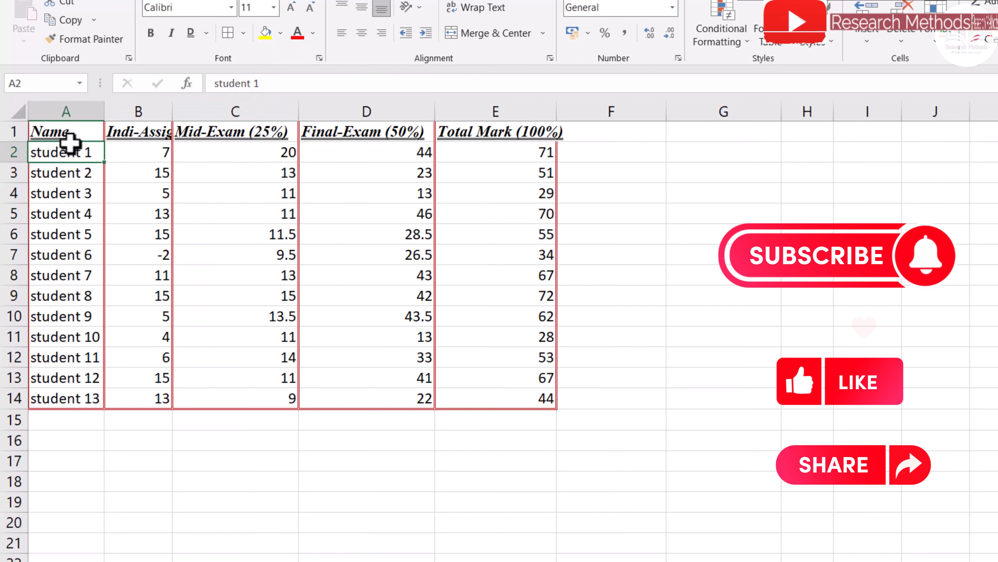
Fill the Name header cell A1 with light orange and colour its text red.
left_click(73, 134)
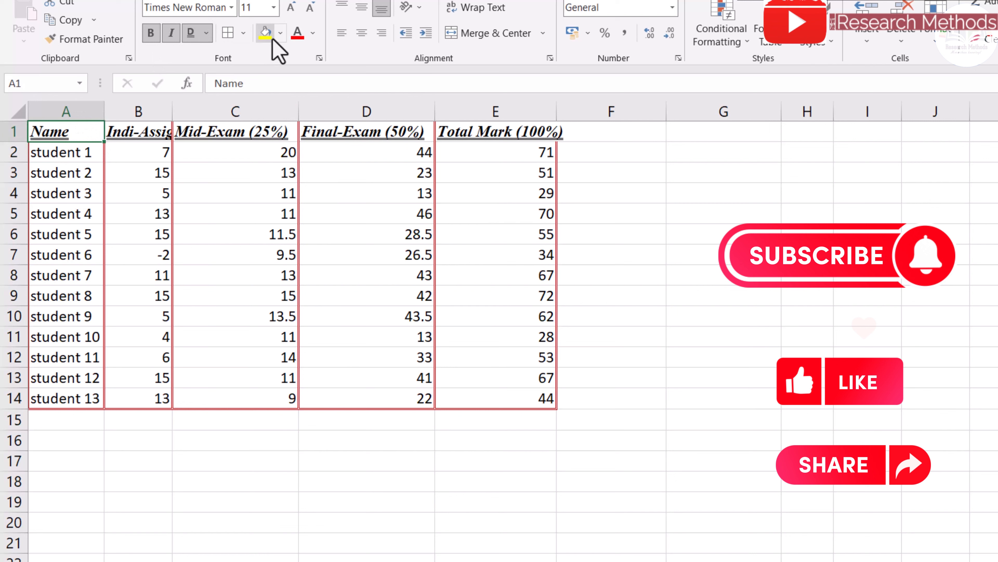
left_click(280, 33)
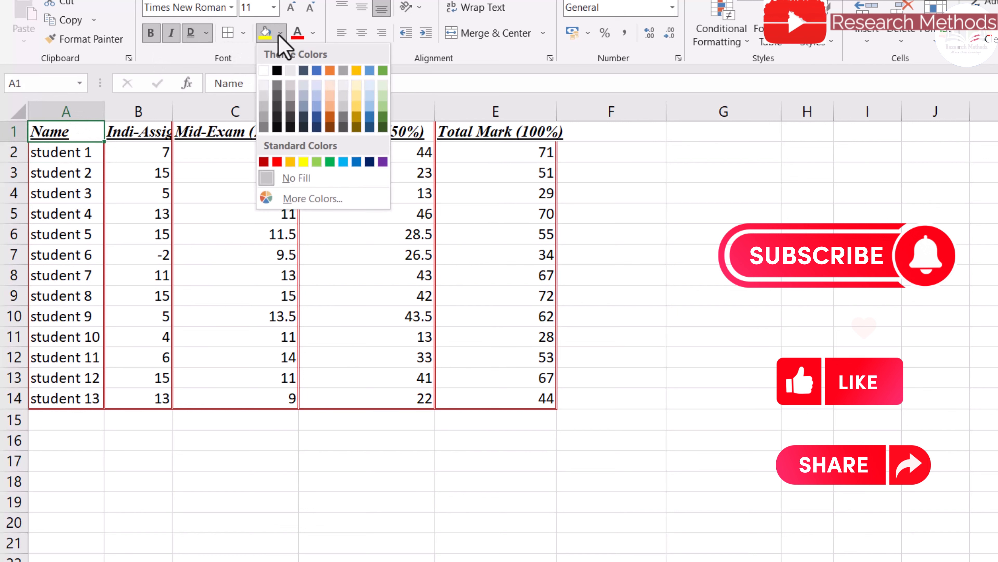
left_click(334, 86)
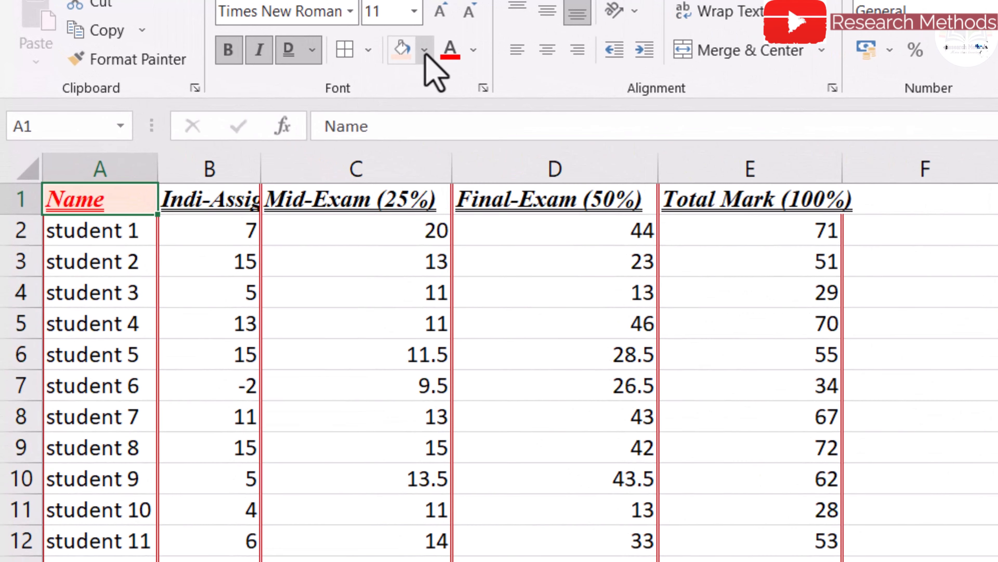
Change the fill of the Name header cell A1 to standard dark blue.
left_click(281, 33)
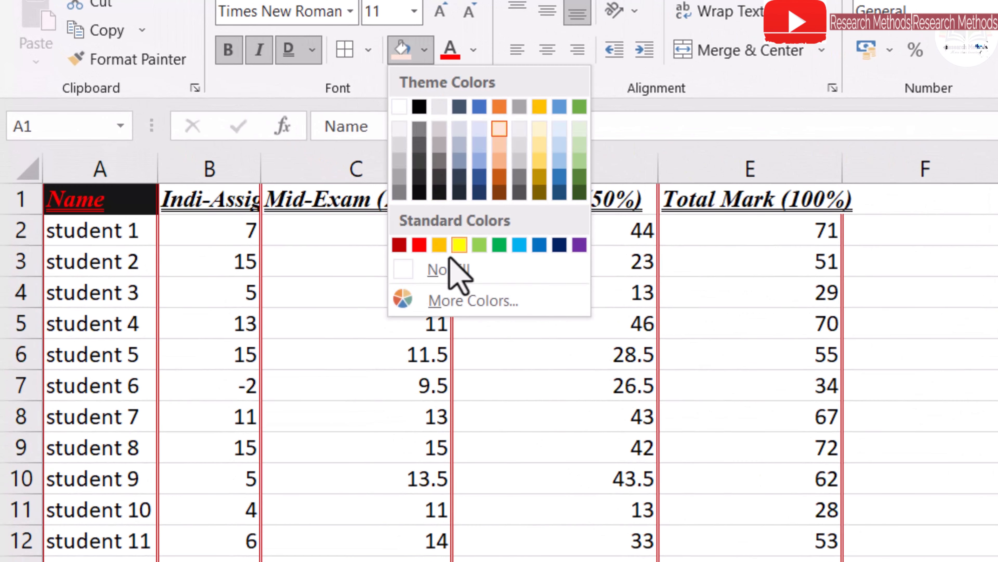
left_click(559, 245)
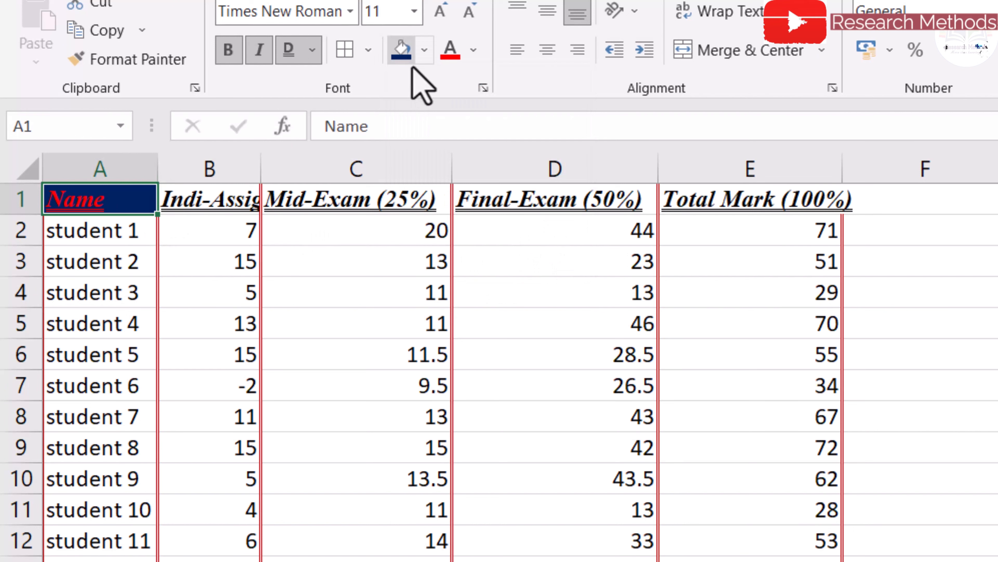
left_click(424, 50)
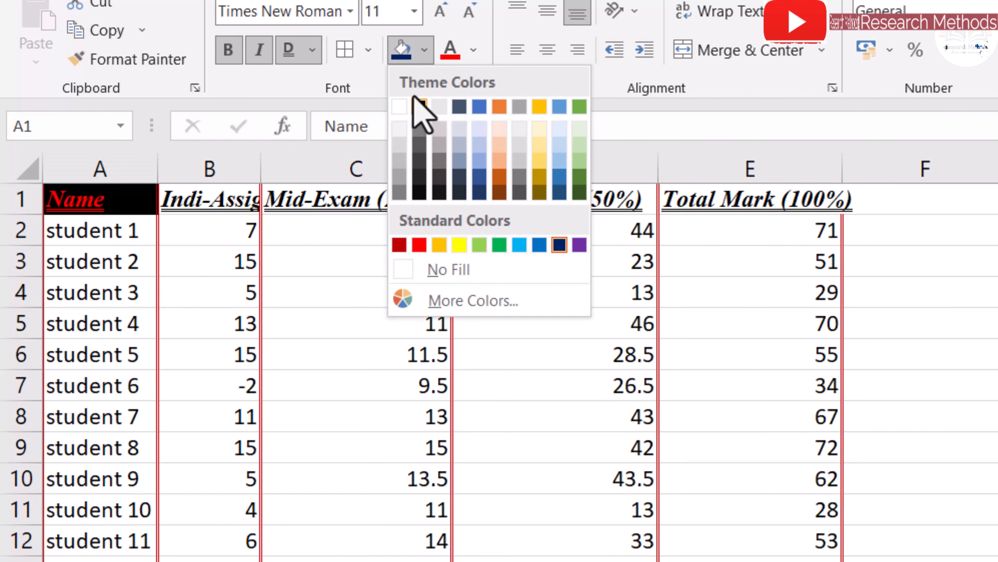
left_click(424, 52)
left_click(424, 57)
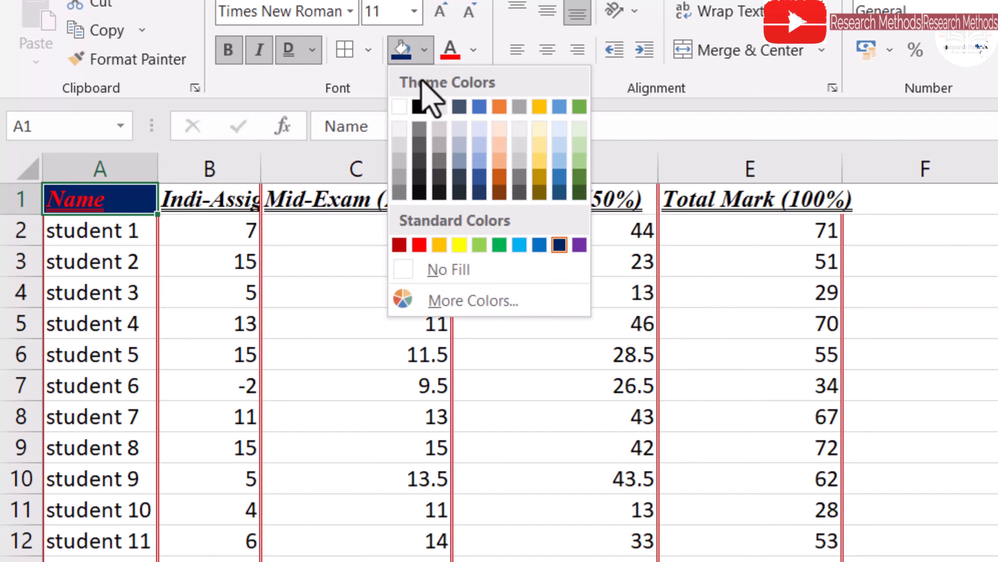
Fill the Indi-Assig-1 (25%) header cell B1 with light blue and make its text white.
left_click(228, 199)
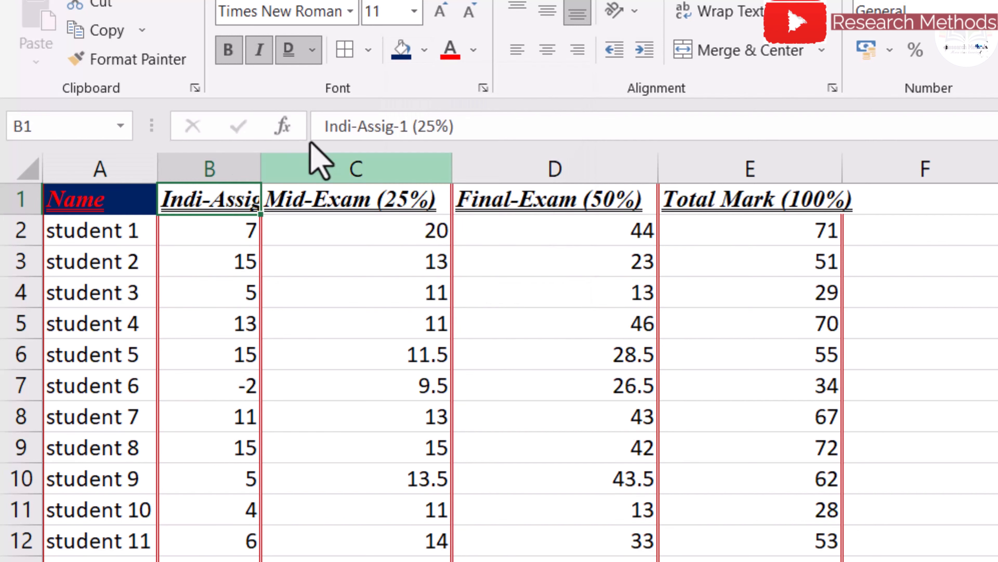
left_click(424, 50)
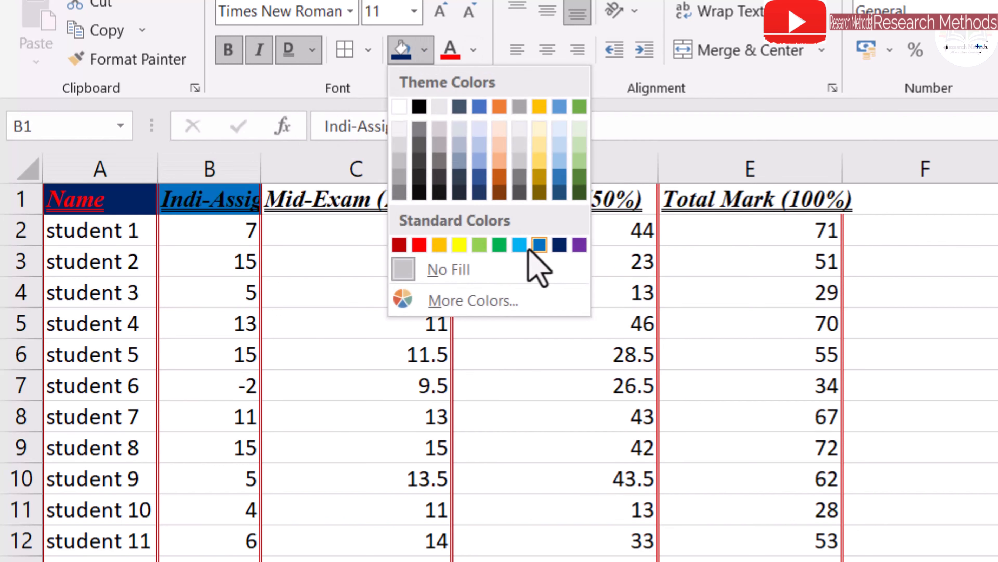
left_click(520, 244)
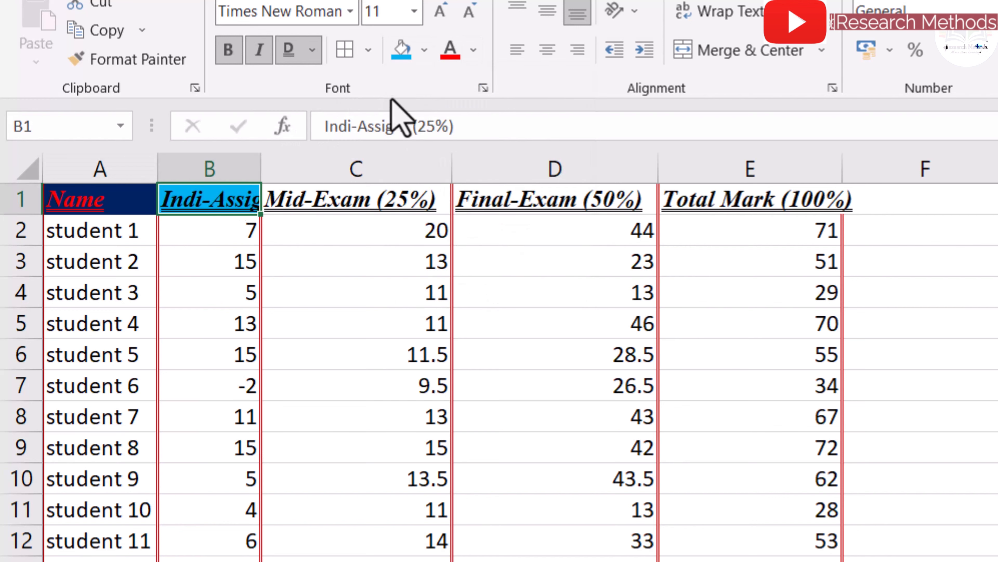
left_click(473, 49)
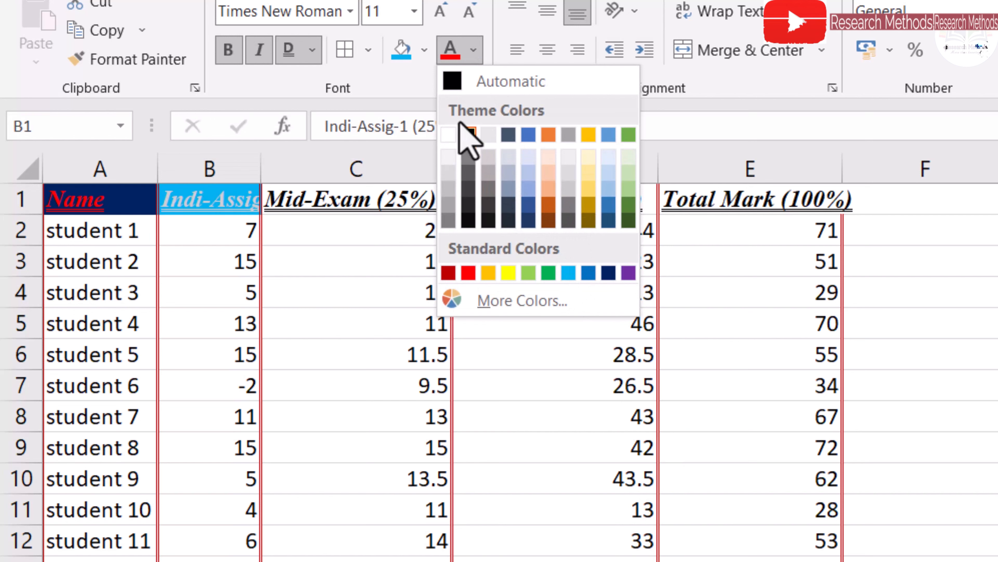
left_click(449, 134)
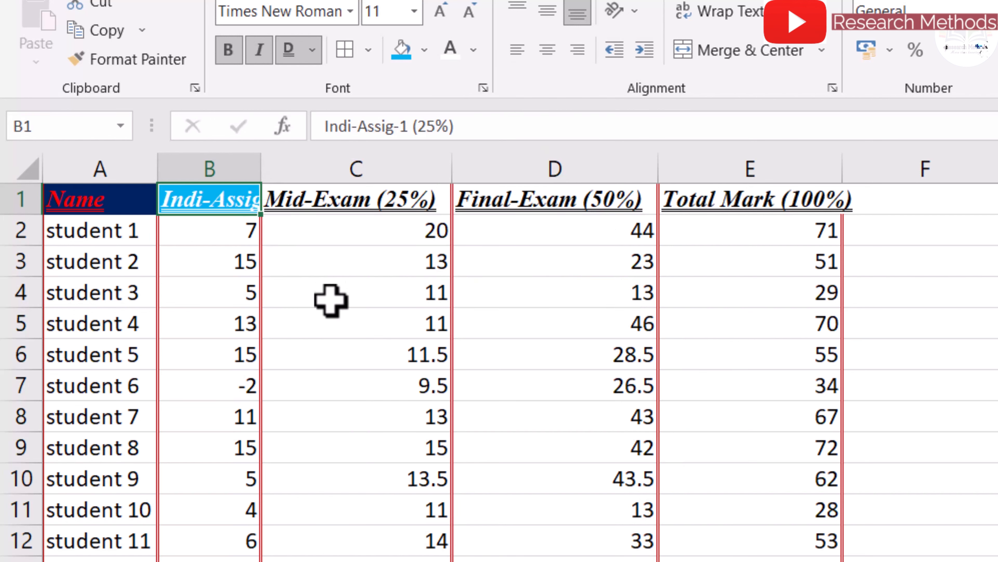
left_click(231, 271)
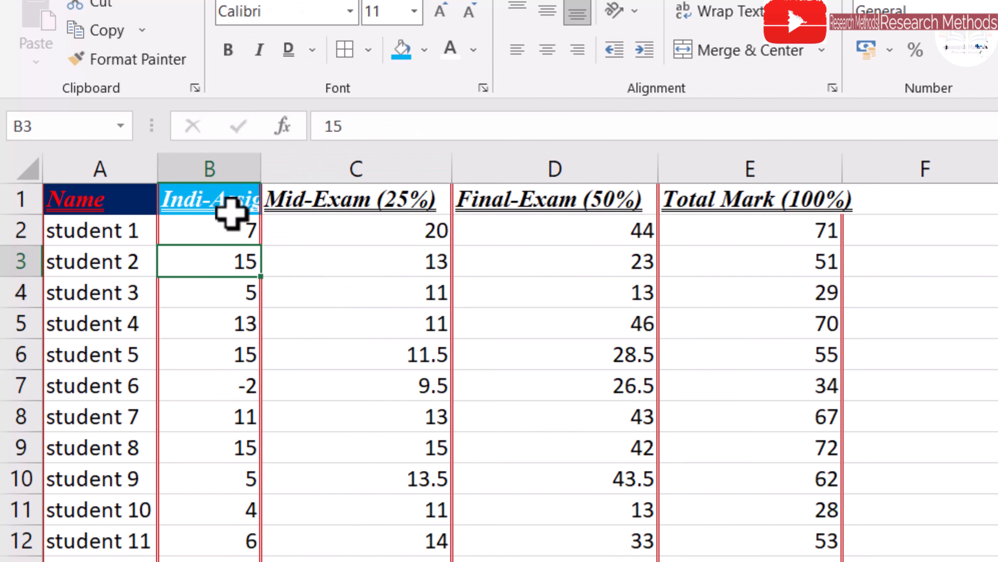
left_click(230, 208)
left_click_drag(473, 133, 312, 127)
left_click(994, 384)
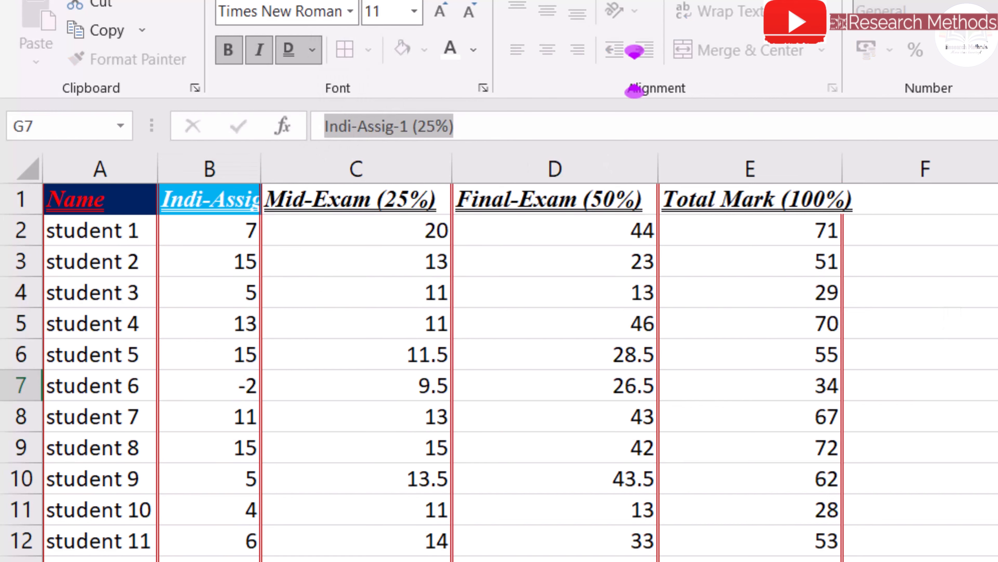
Colour only the first two letters, "In", of the header text in cell B1 dark blue.
left_click(209, 197)
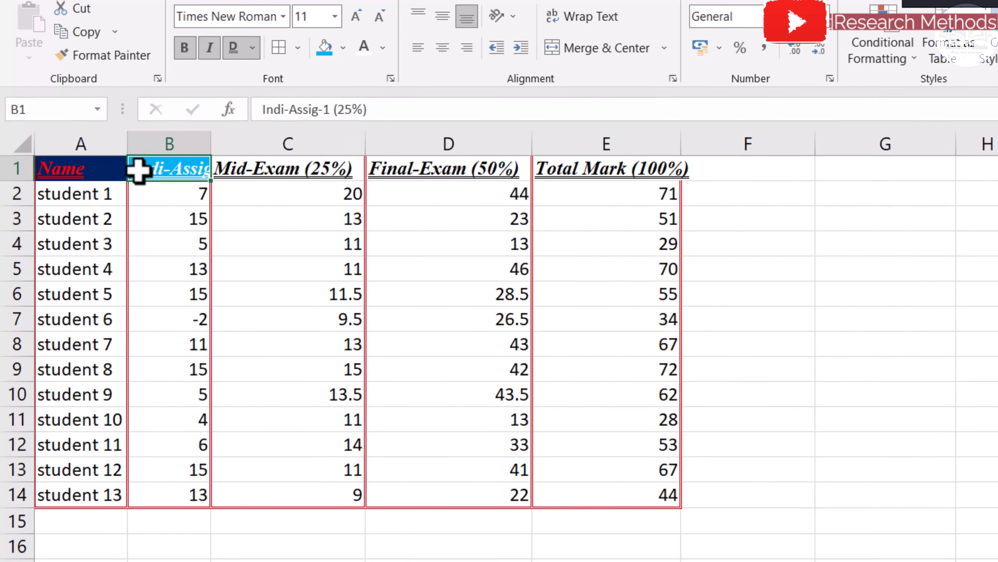
double_click(137, 171)
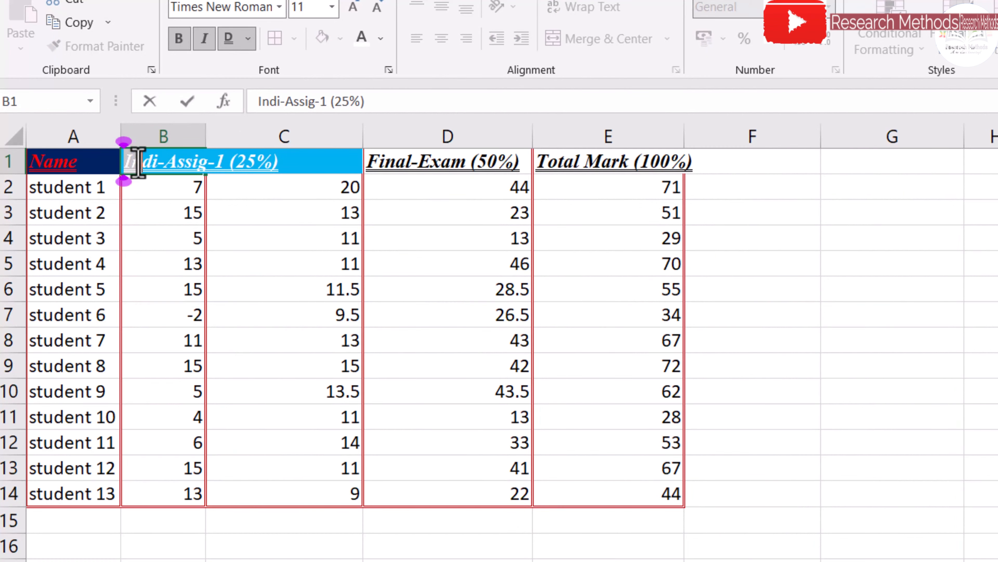
left_click_drag(138, 162, 140, 167)
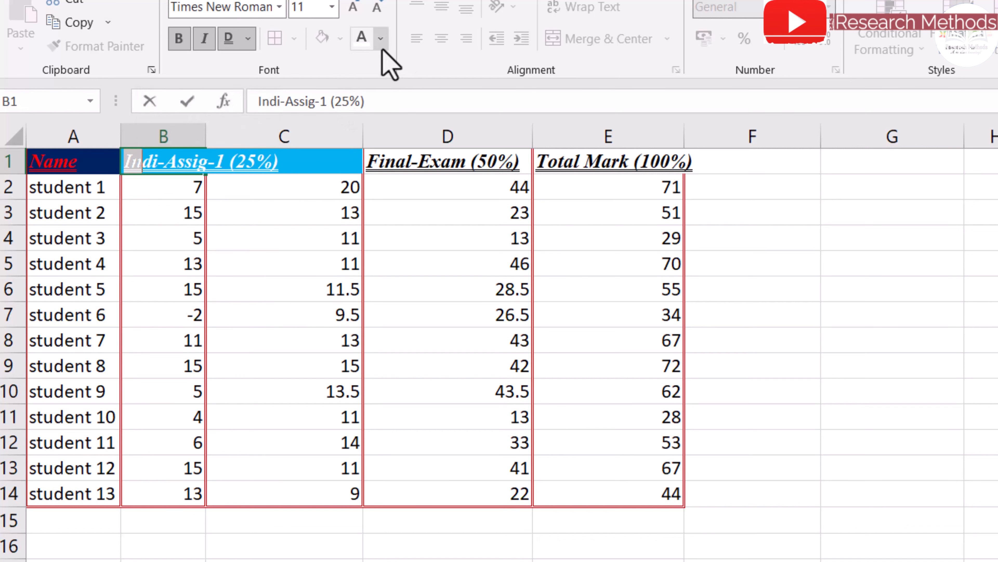
left_click(380, 39)
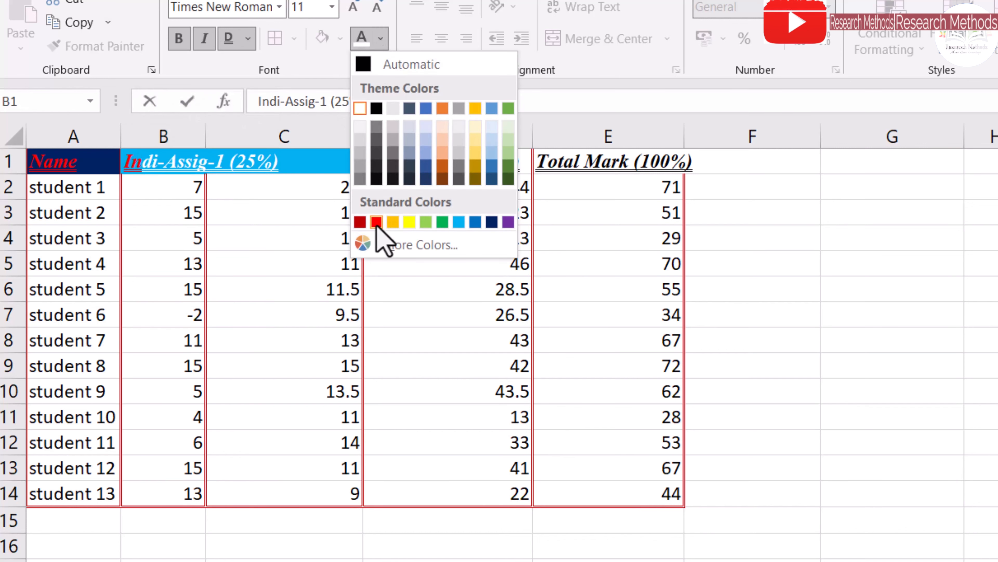
left_click(458, 222)
key("Tab")
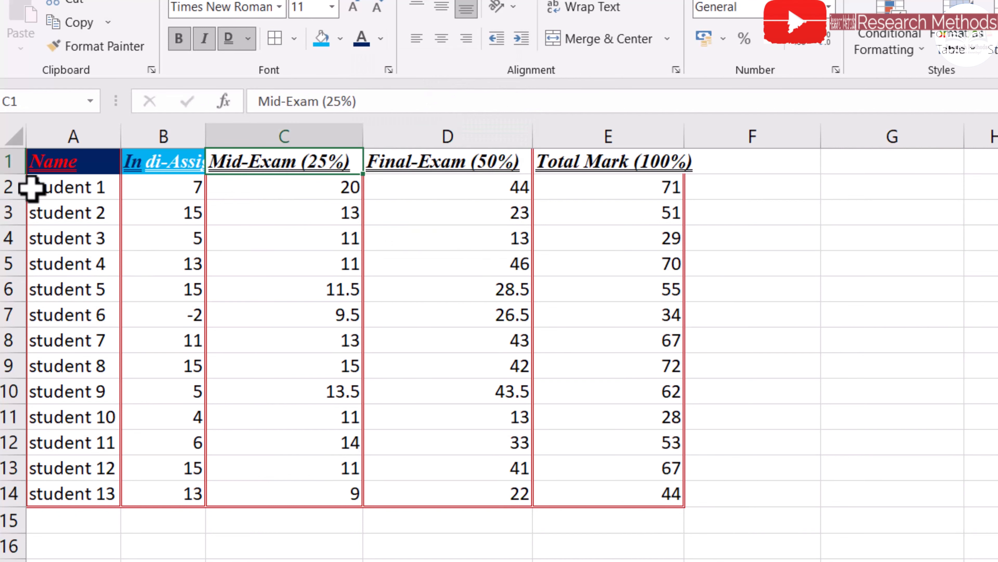
Fill table rows 2 to 6, columns A to E, with light blue-grey, gold, light green, very light grey and dark gold respectively.
left_click_drag(38, 188, 584, 187)
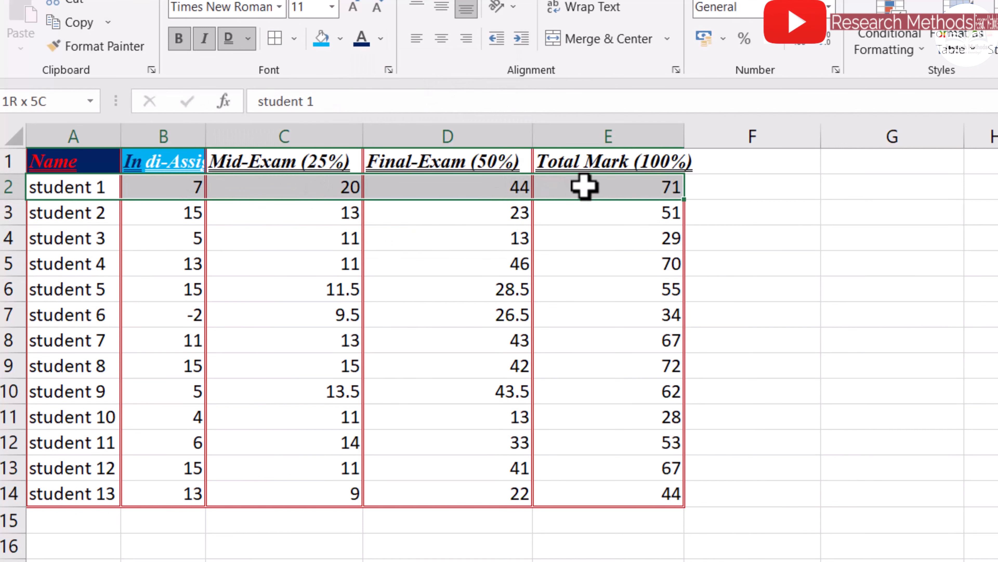
left_click(340, 38)
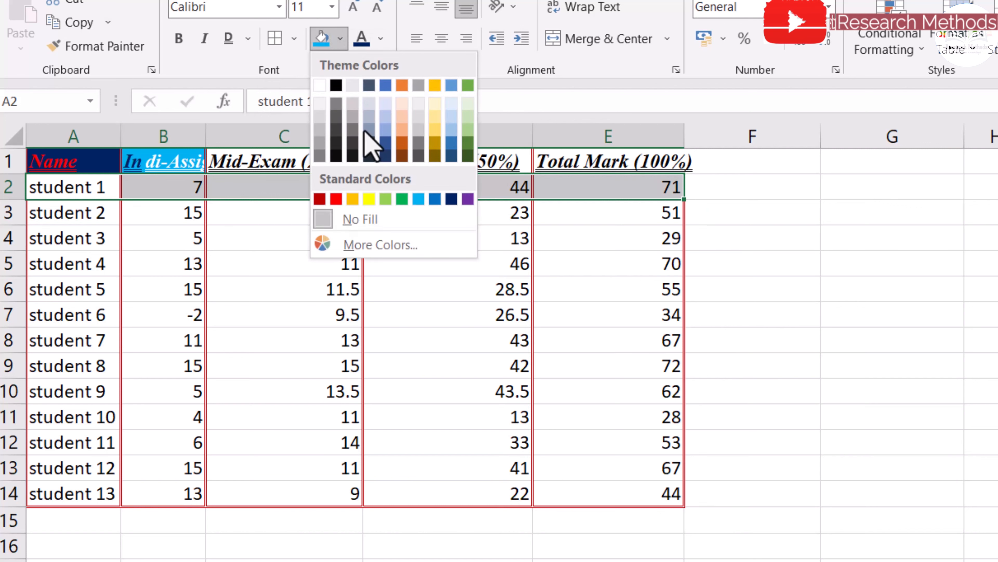
left_click(363, 106)
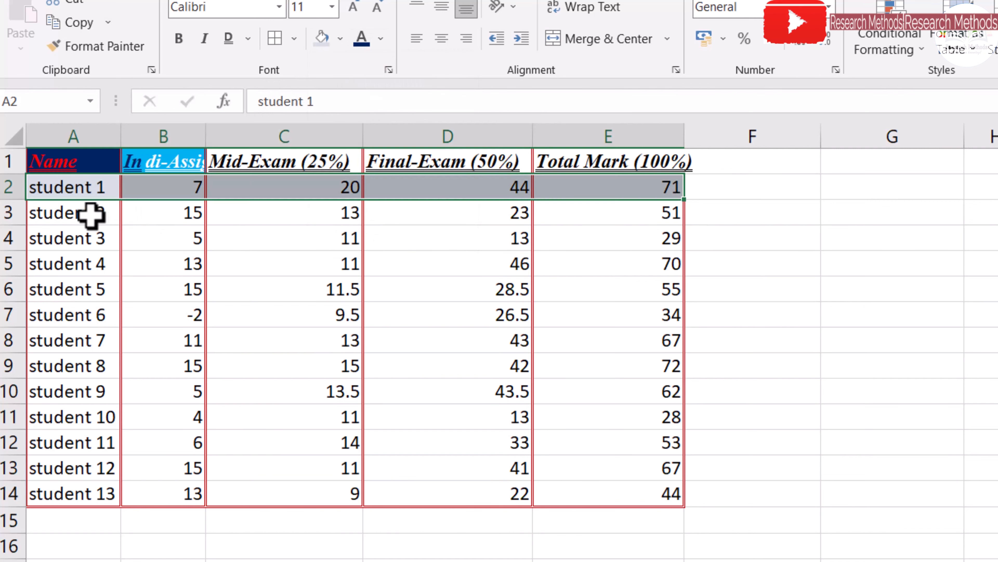
left_click_drag(85, 214, 305, 218)
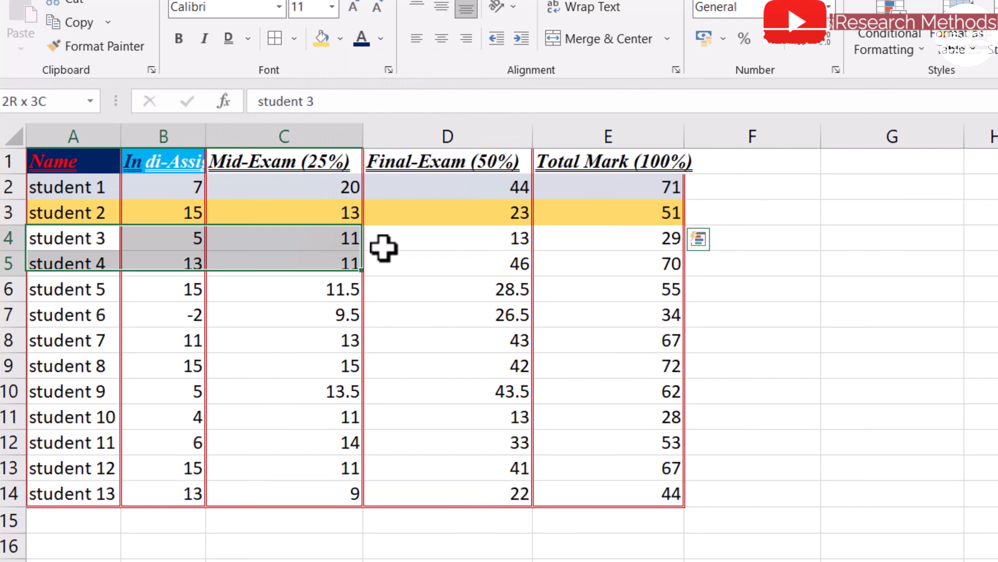
left_click_drag(383, 248, 579, 241)
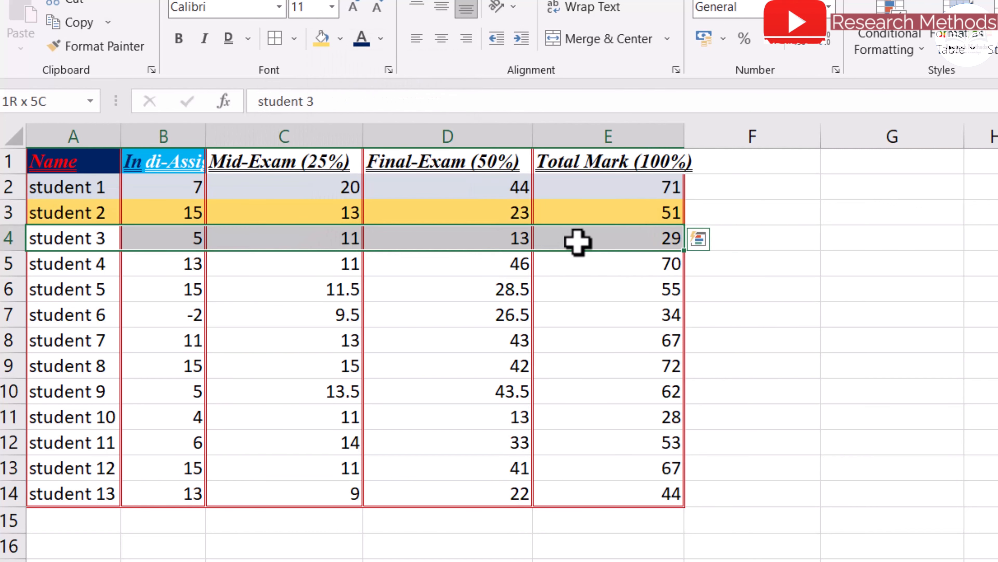
left_click(340, 38)
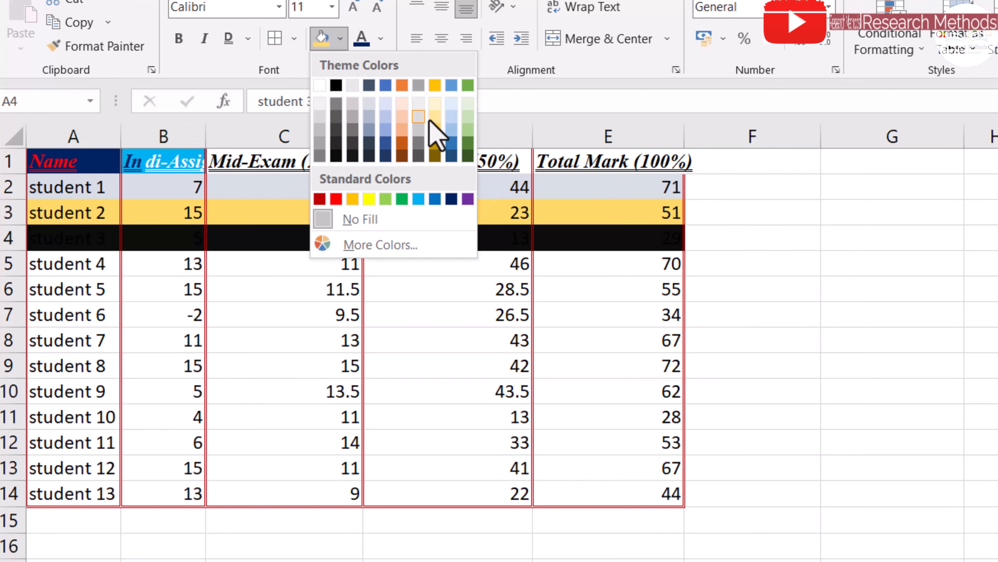
left_click(445, 156)
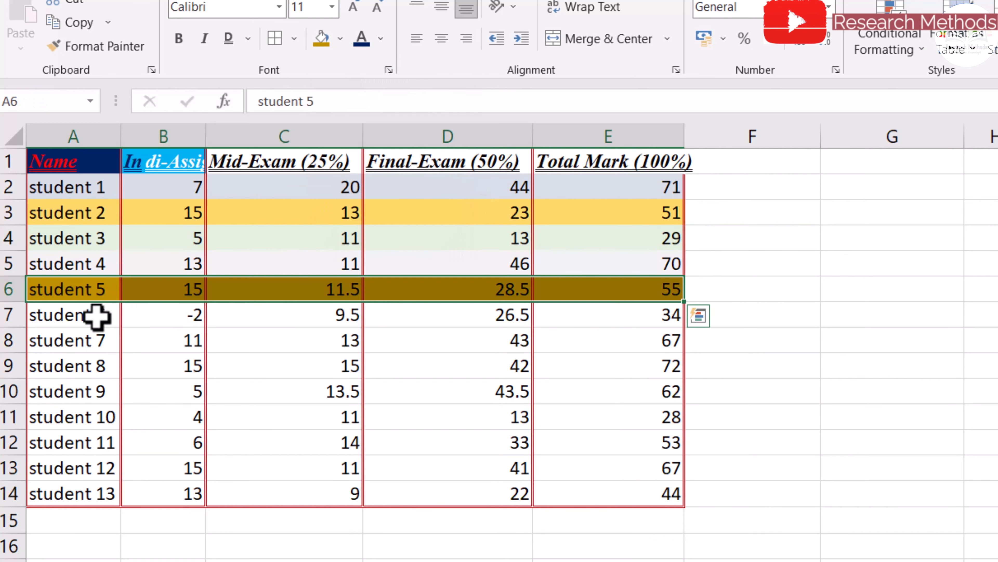
left_click_drag(97, 316, 570, 296)
left_click(452, 317)
left_click(290, 363)
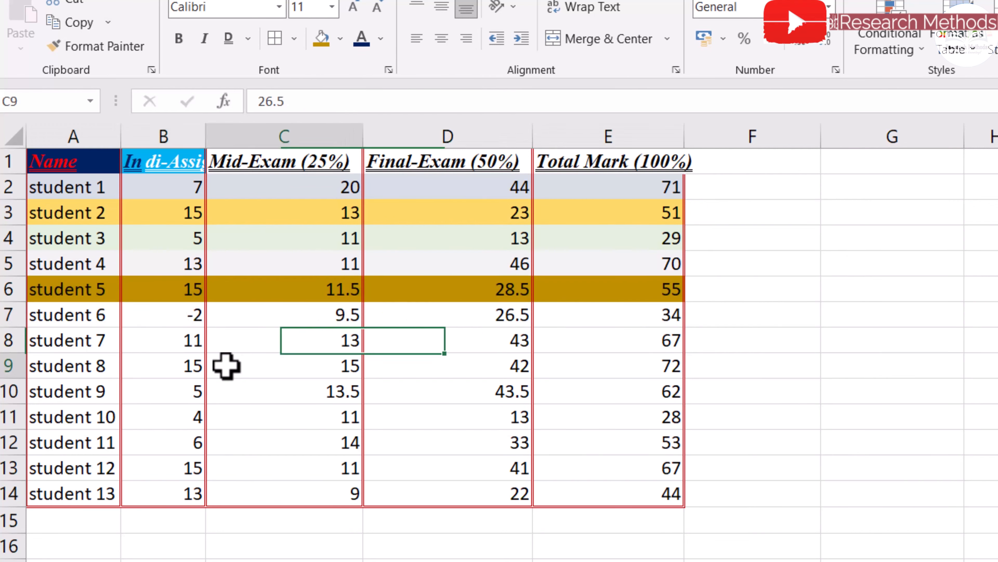
Copy the row colours of A2:E6 onto the remaining student rows A7:E14 with Format Painter.
left_click(73, 189)
left_click_drag(73, 189, 606, 293)
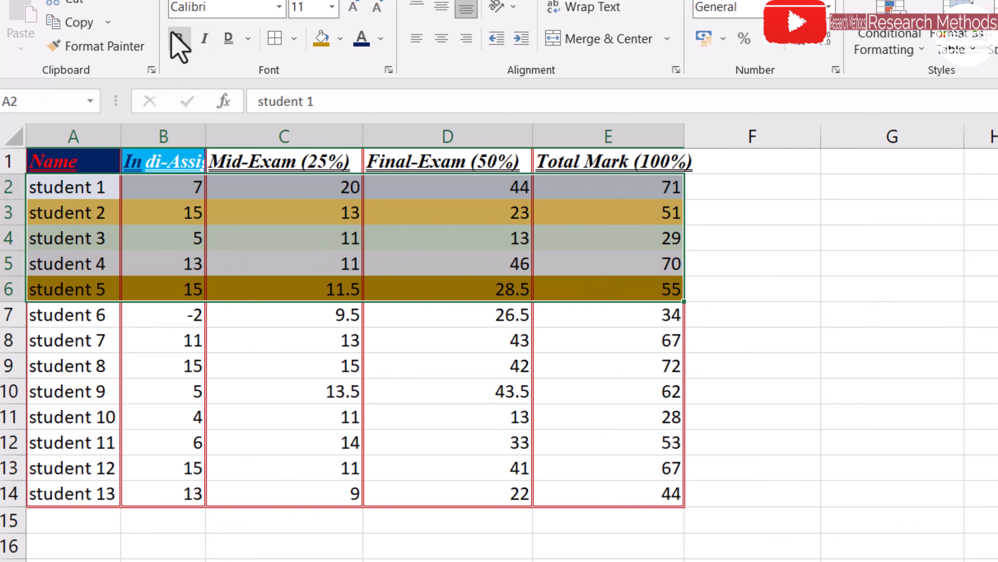
left_click(126, 47)
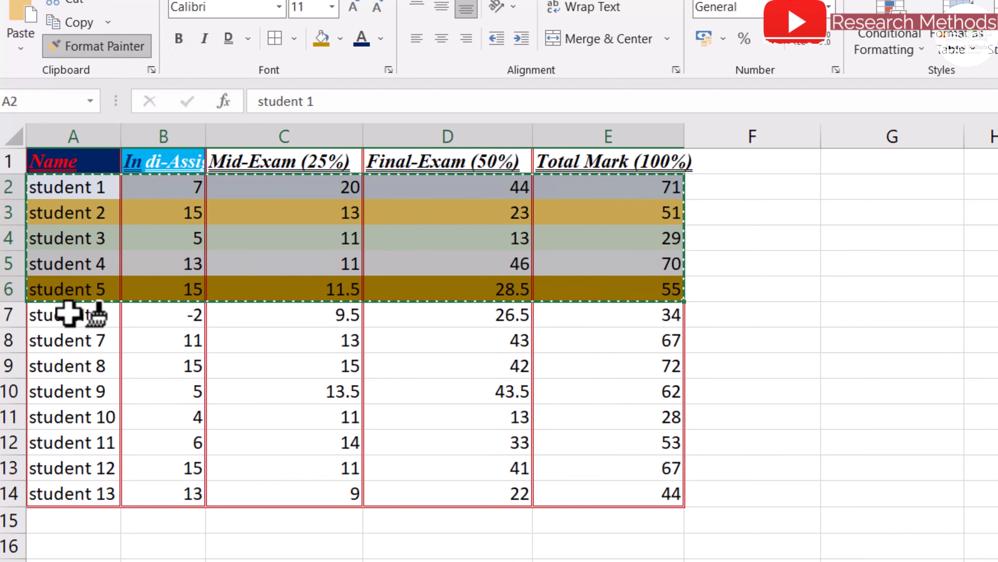
mouse_move(68, 313)
left_mouse_down()
mouse_move(119, 352)
mouse_move(385, 430)
mouse_move(575, 466)
mouse_move(636, 497)
left_mouse_up()
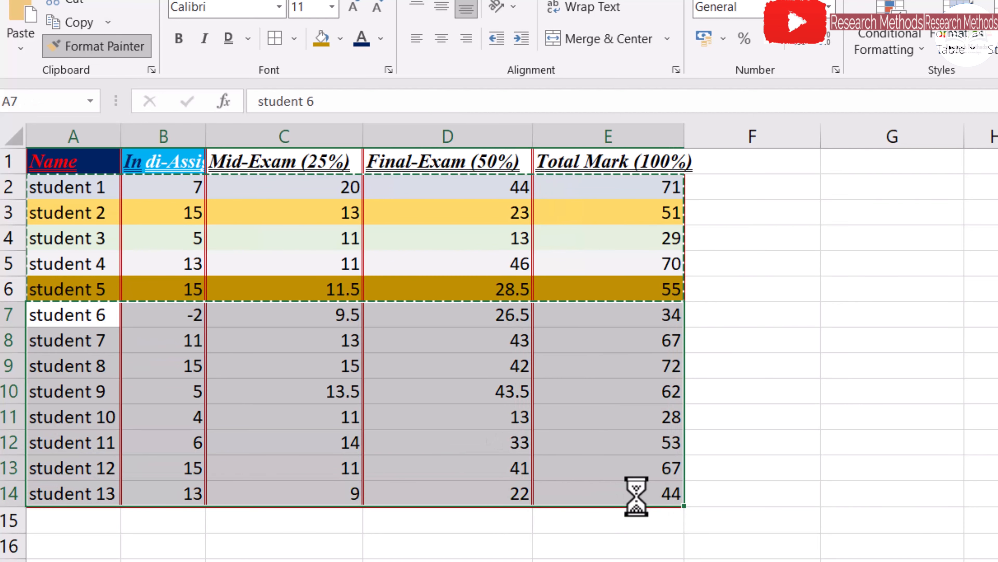
left_click(808, 479)
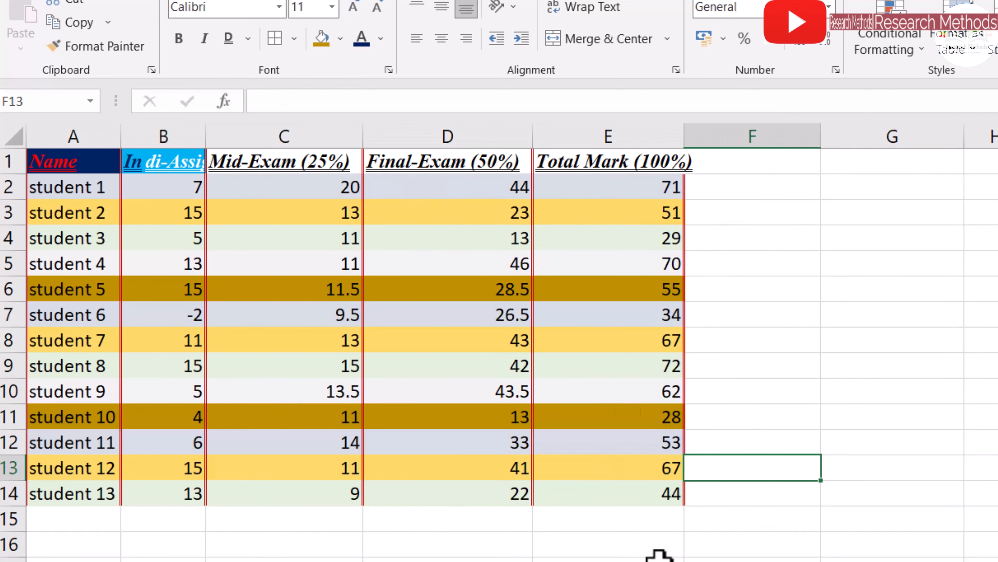
Add dark red double horizontal borders between the rows and along the lower edge of the marks table A1:E14.
left_click(650, 497)
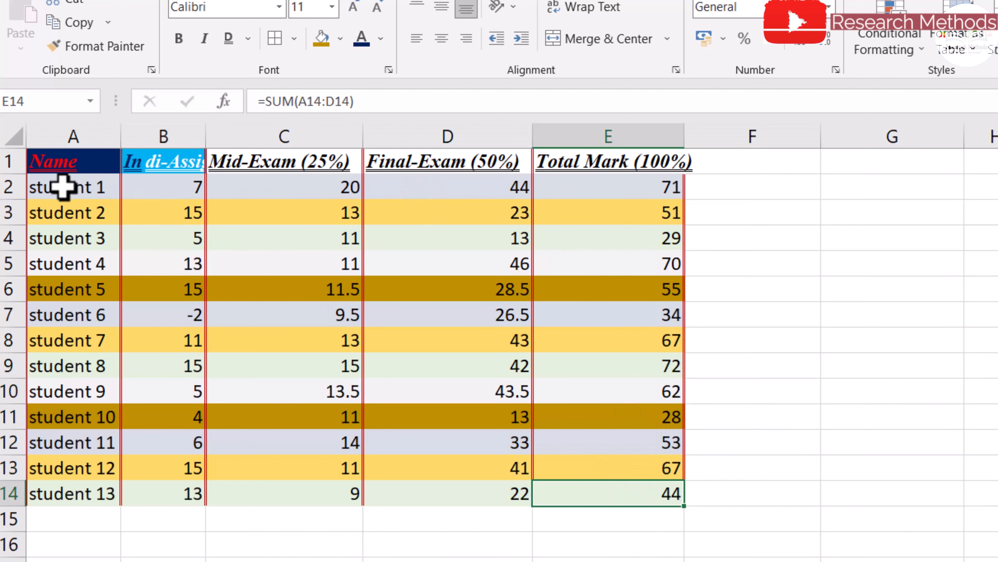
mouse_move(47, 164)
left_mouse_down()
mouse_move(230, 310)
mouse_move(665, 499)
left_mouse_up()
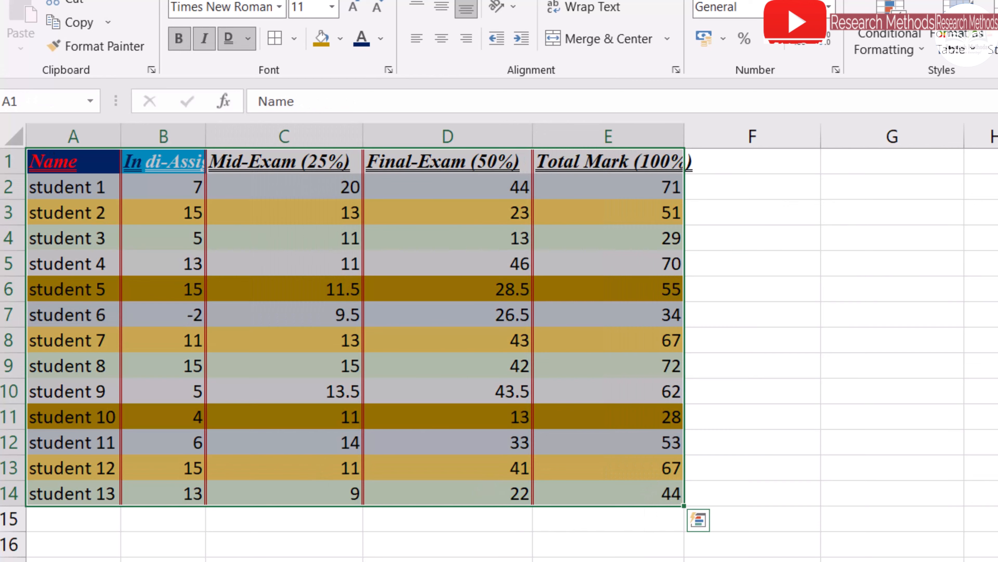
left_click(278, 37)
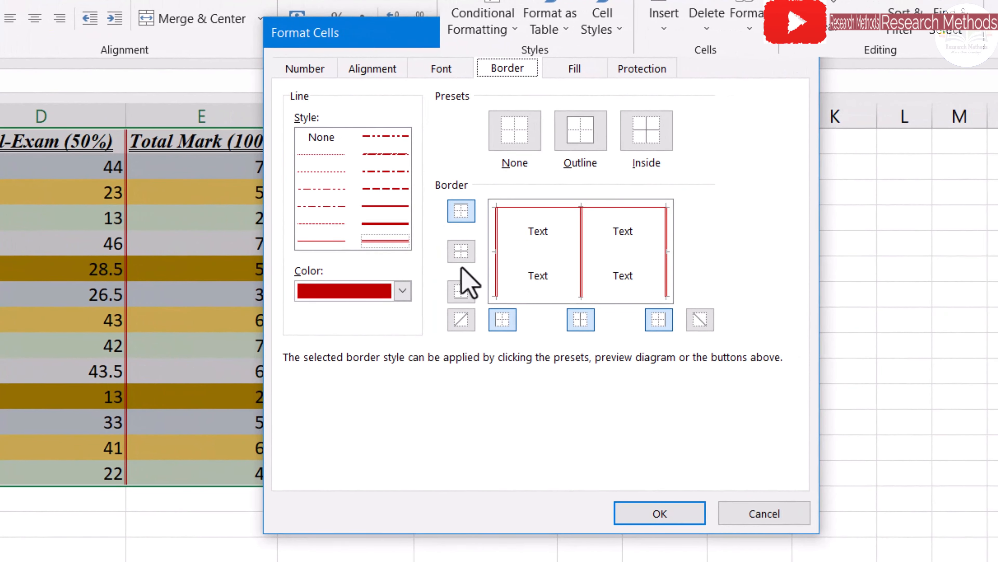
left_click(461, 252)
left_click(462, 293)
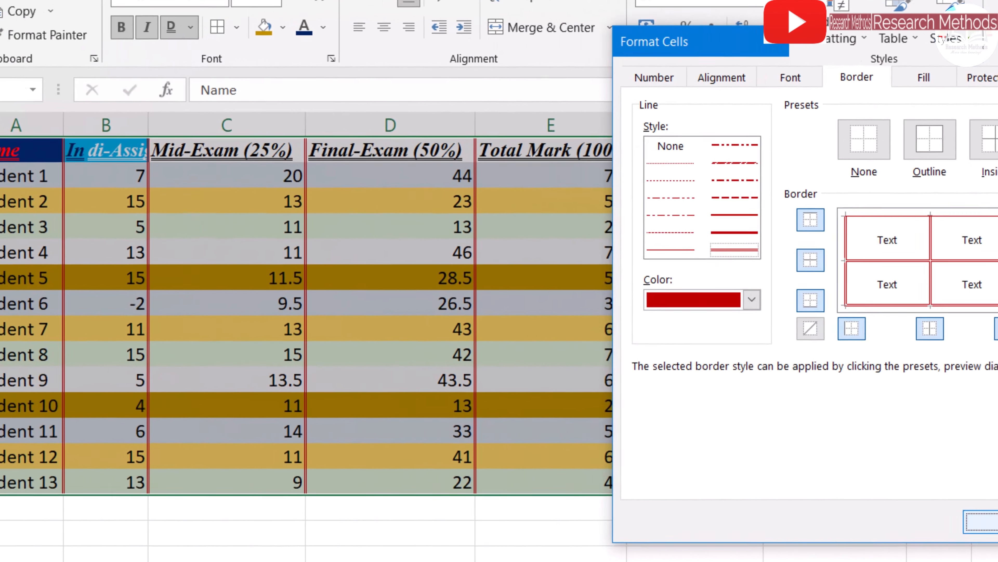
left_click(981, 521)
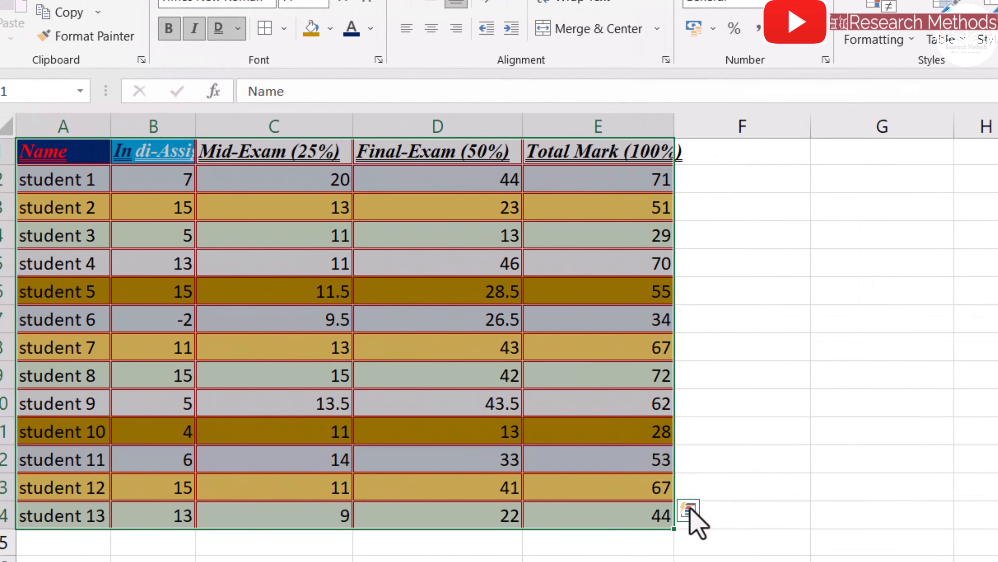
left_click(748, 406)
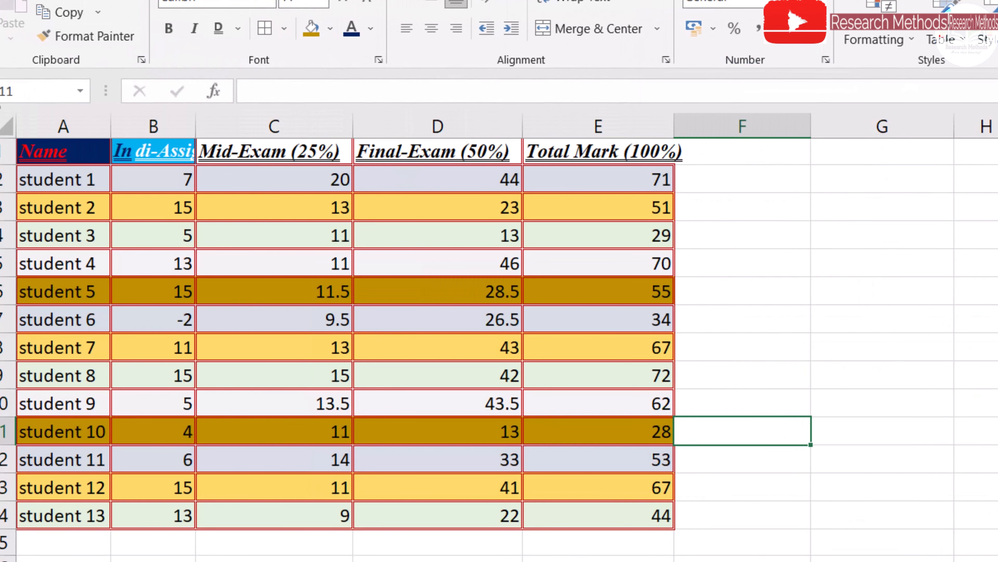
Replace the borders of the whole marks table A1:E14 with thin blue lines around every cell.
left_click_drag(67, 154, 572, 513)
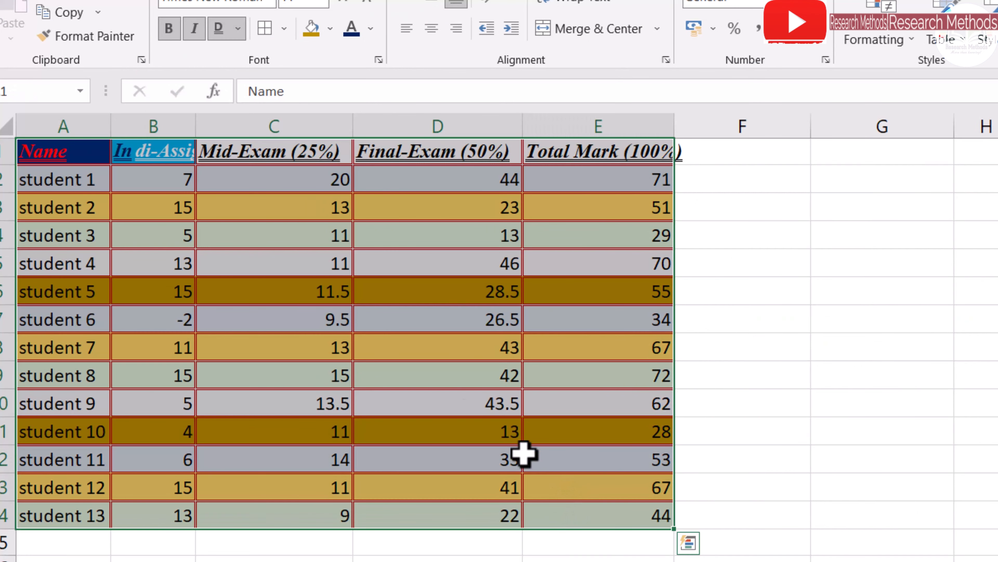
left_click(286, 33)
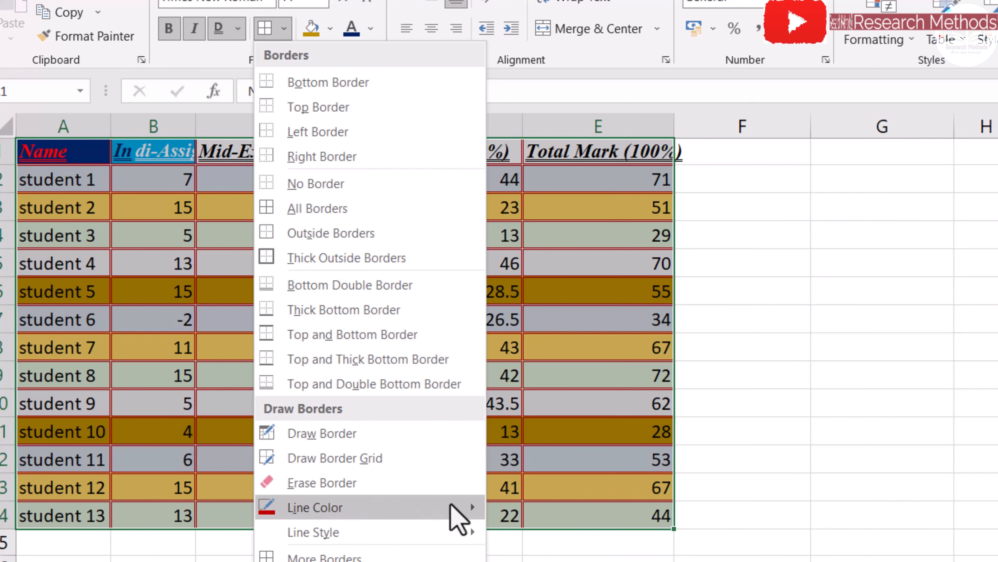
mouse_move(451, 505)
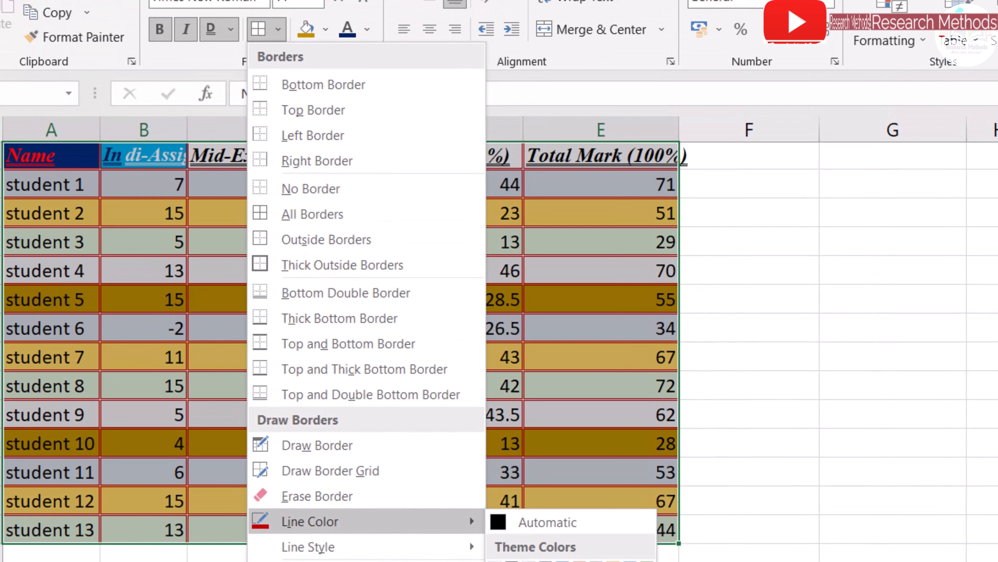
left_click(570, 561)
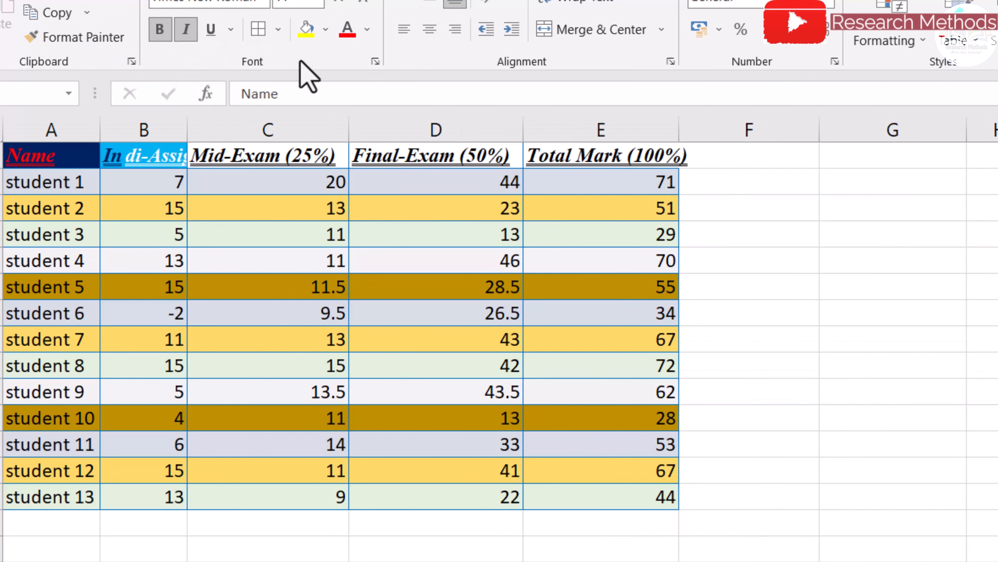
Change the font colour of the student rows A2:E14 to the darkest green theme colour.
key("ctrl+a")
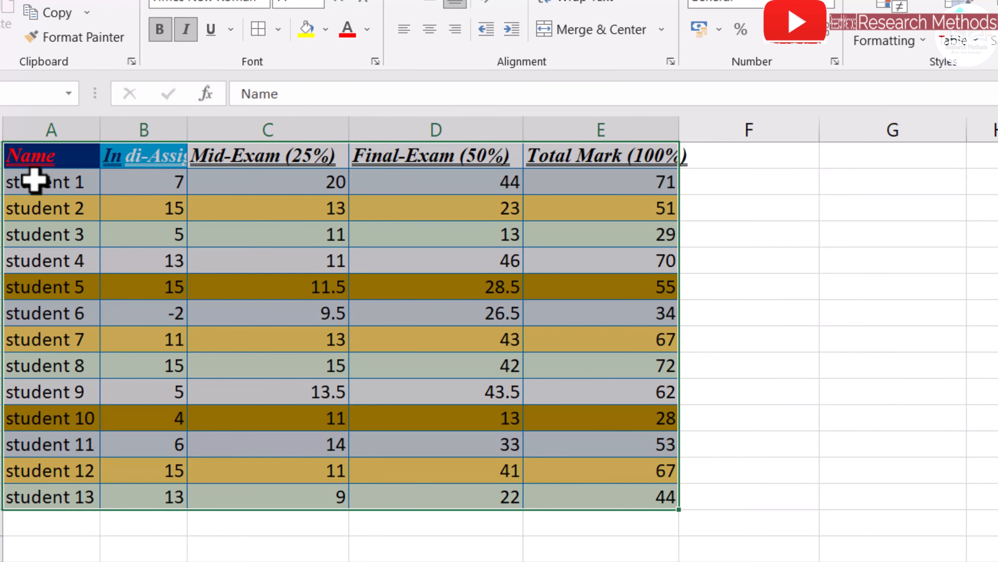
left_click_drag(34, 181, 665, 505)
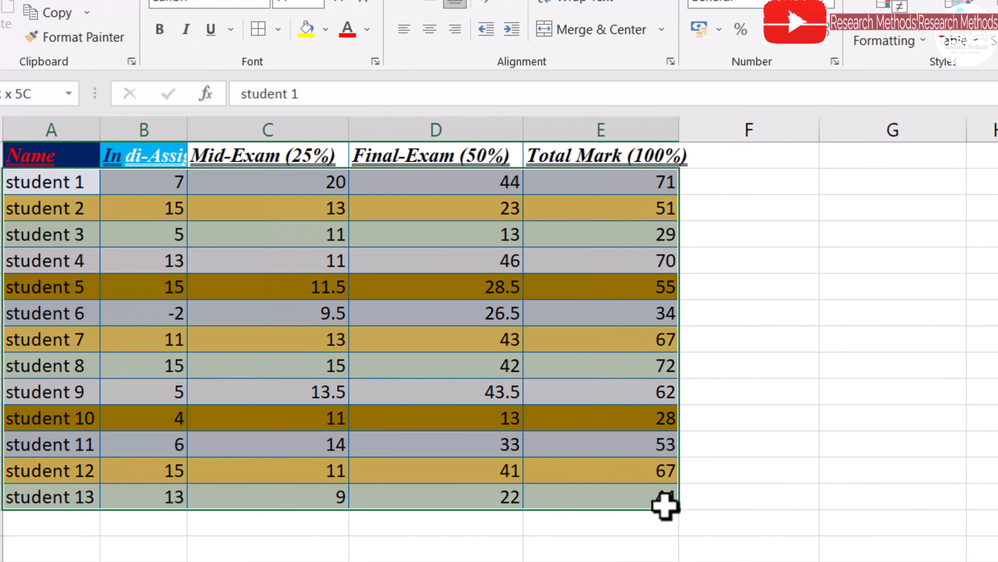
left_click(366, 29)
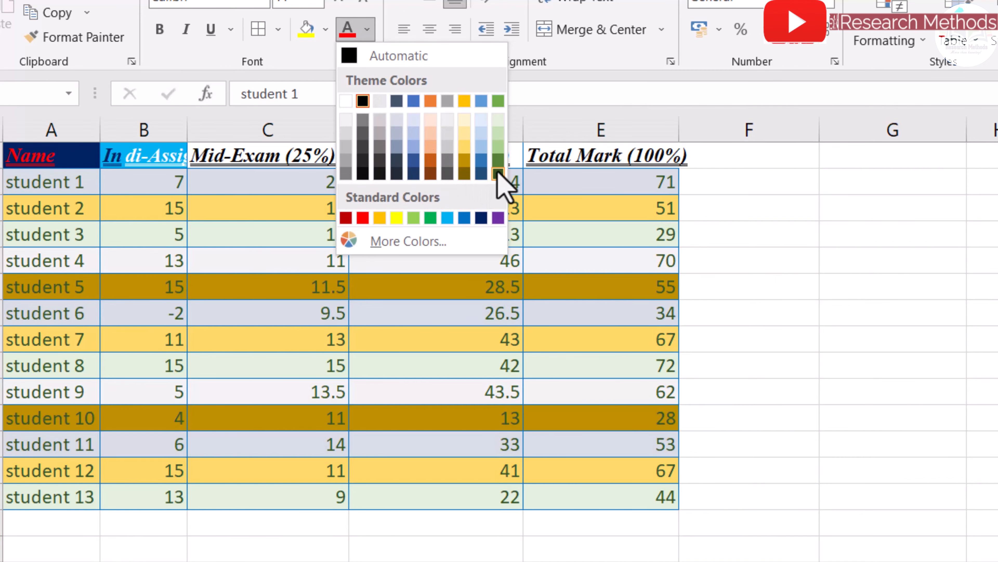
left_click(498, 173)
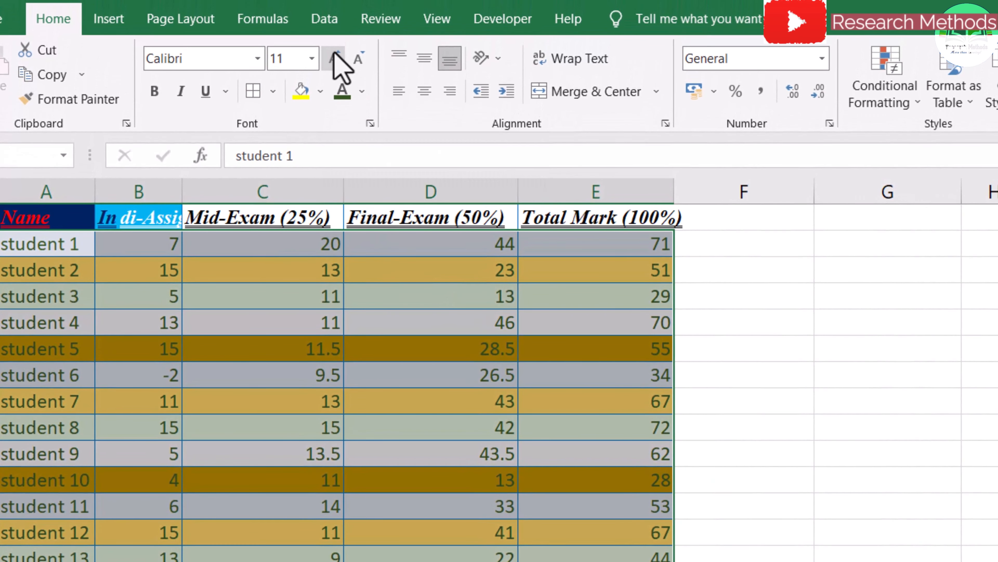
Increase the font size of the student rows A2:E14 stepwise to 16 and reduce it back to 11.
left_click(334, 58)
left_click(334, 58)
left_click(333, 57)
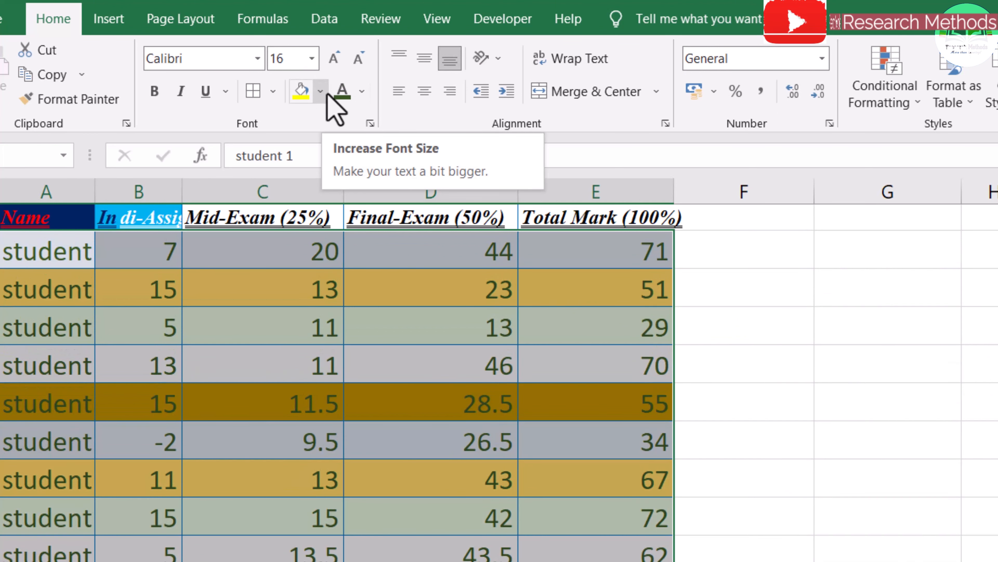
left_click(359, 58)
left_click(358, 58)
left_click(359, 58)
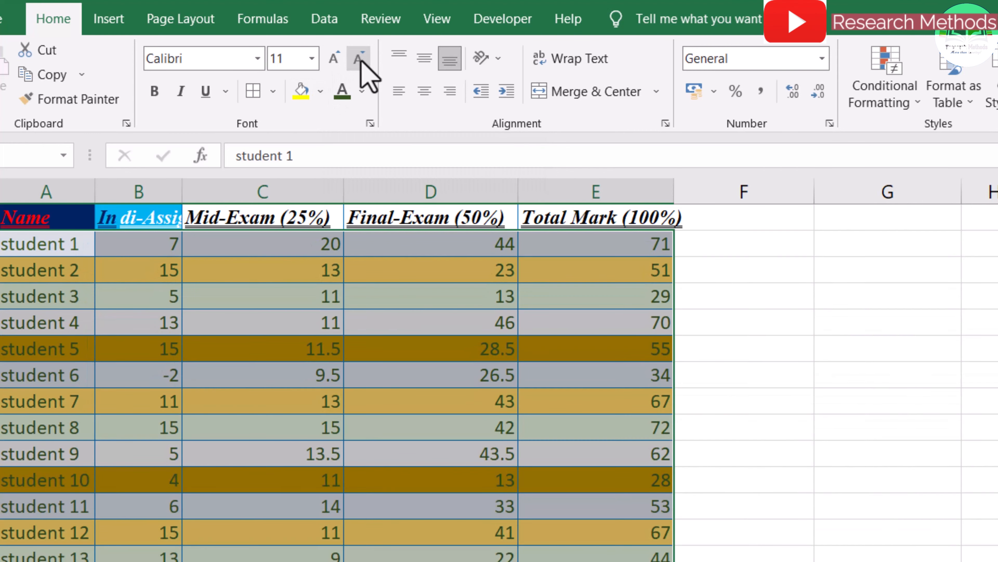
Raise and lower the font size of A2:E14 with the grow and shrink font commands, finishing at 10.
left_click(336, 53)
left_click(357, 59)
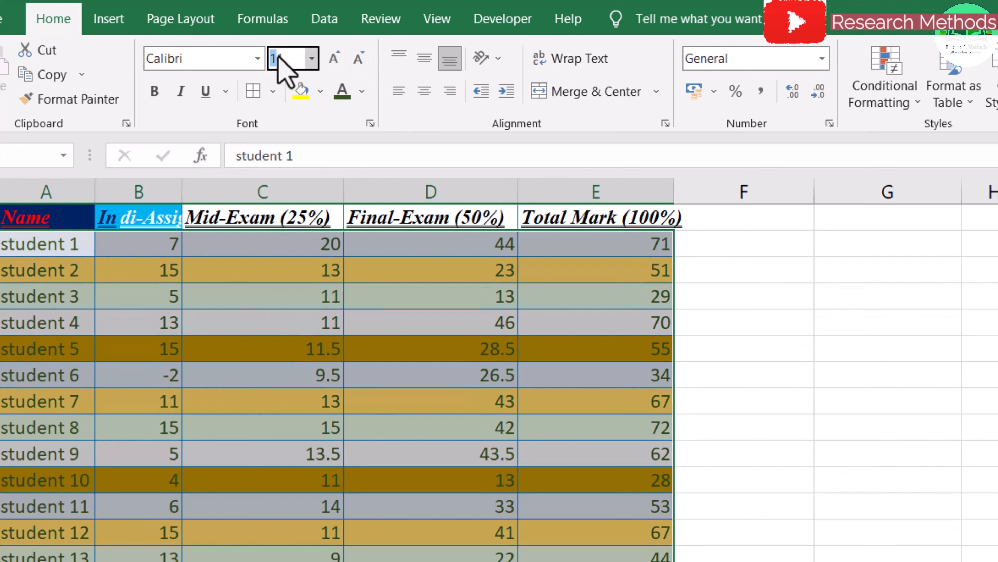
left_click(337, 59)
left_click(337, 59)
left_click(359, 58)
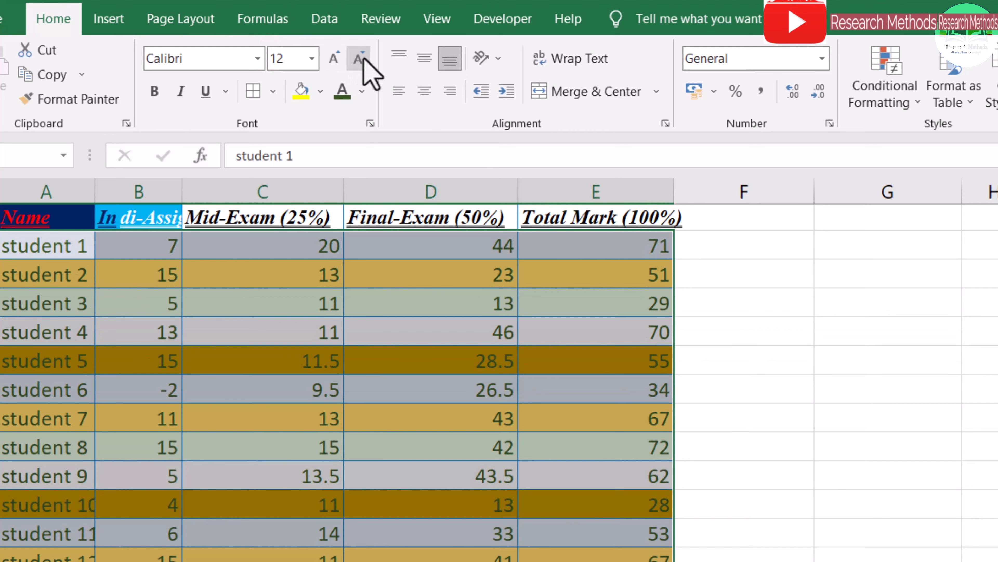
left_click(357, 59)
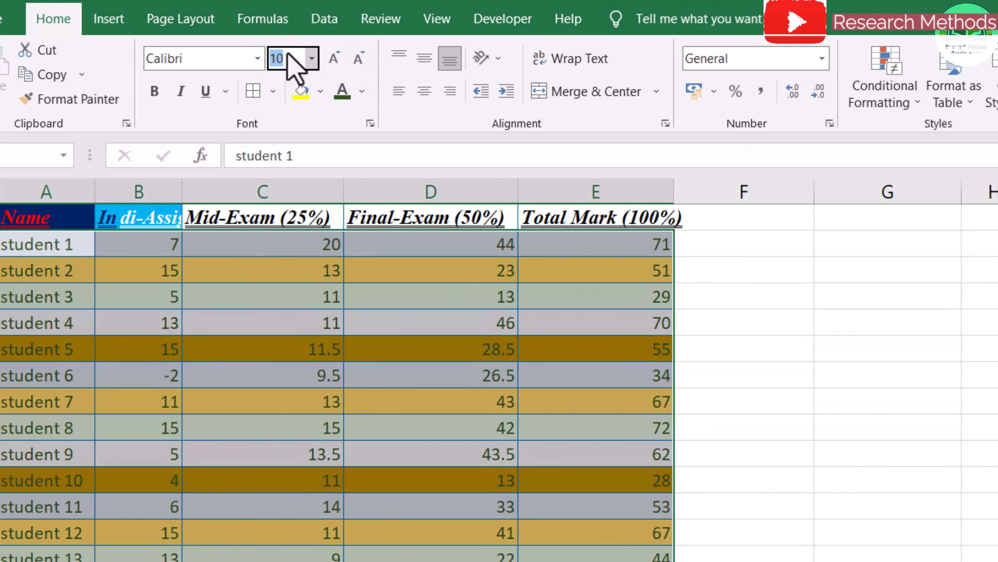
Reselect the student rows A2:E14 and set their font size to 9.
left_click(283, 58)
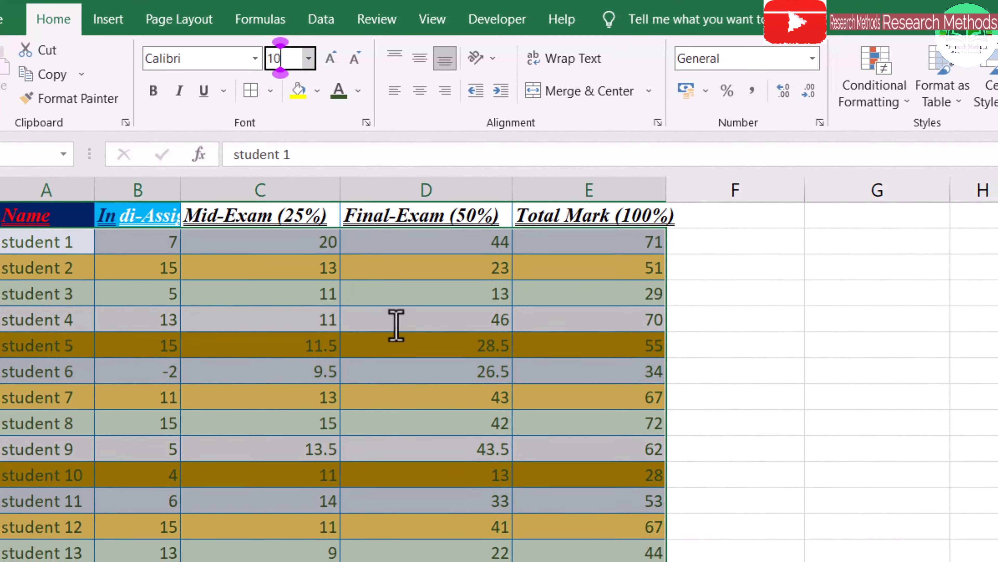
left_click(396, 325)
left_click_drag(58, 246, 602, 529)
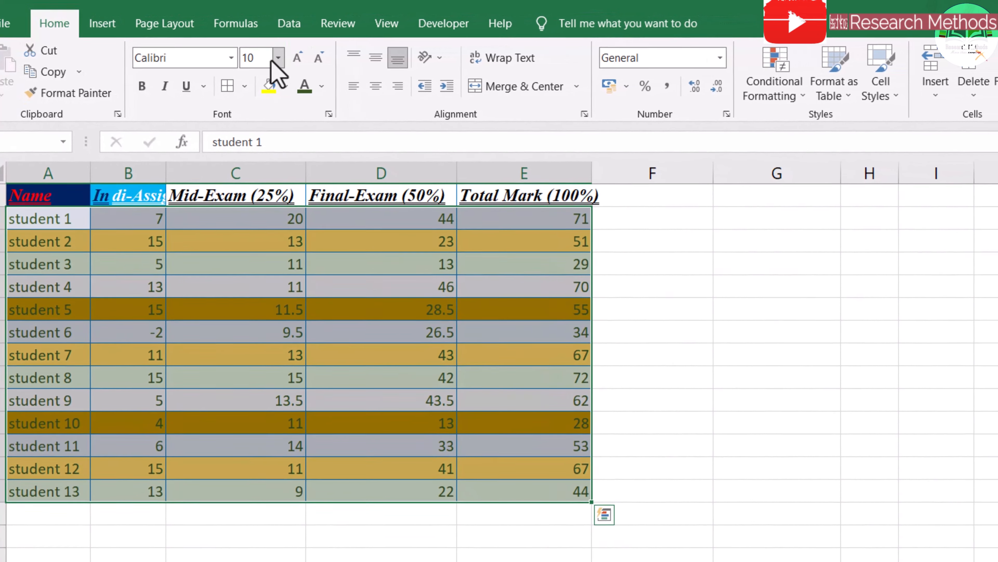
left_click(246, 58)
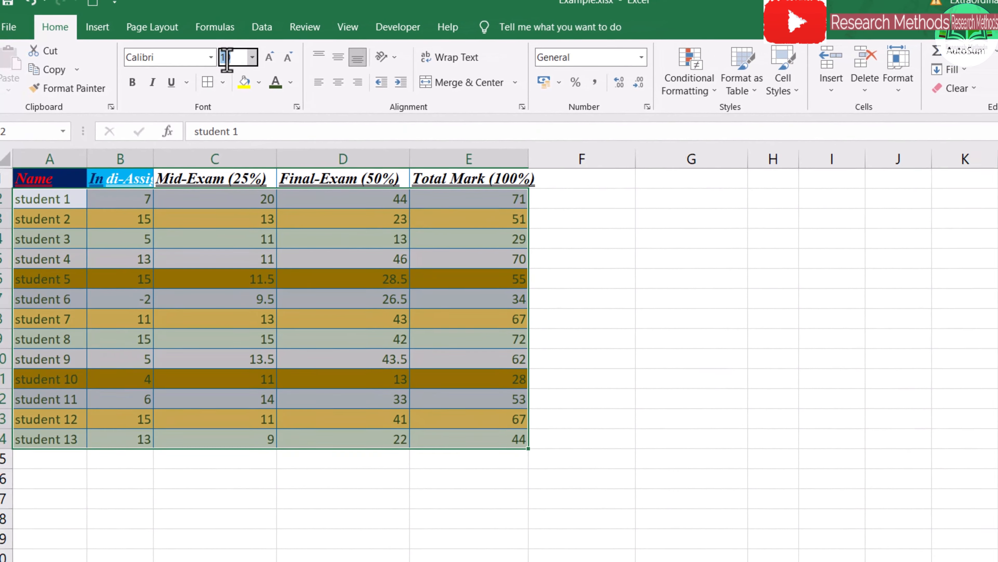
type("9")
key("Return")
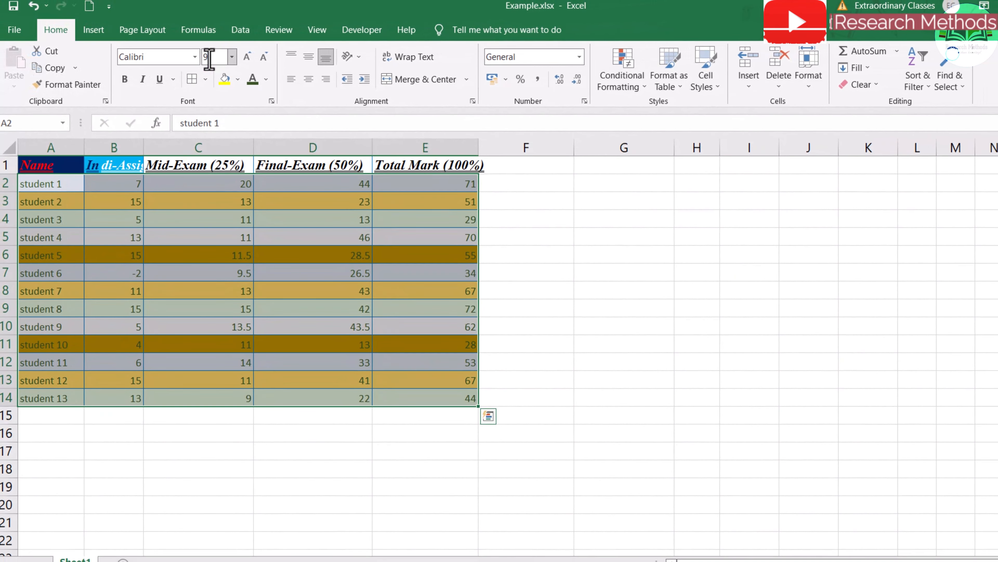